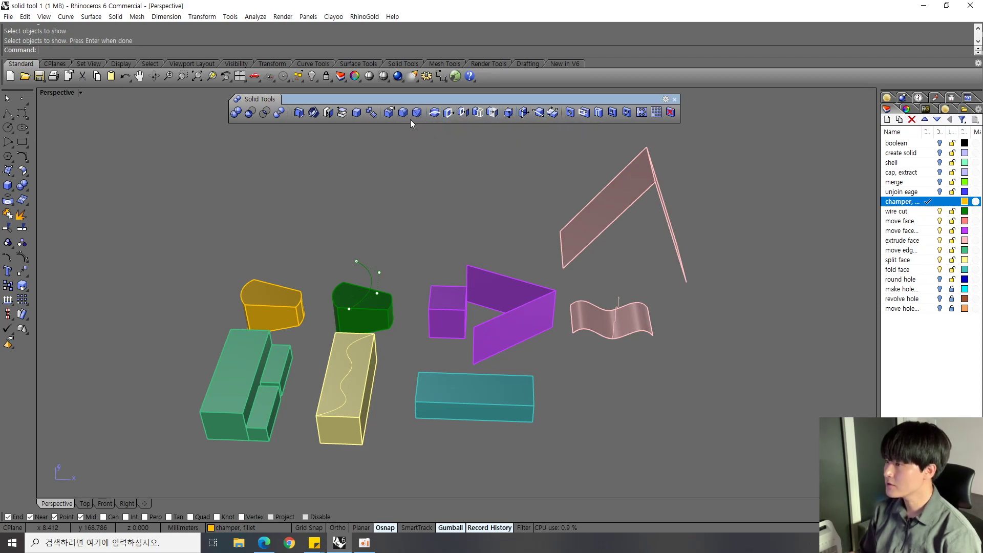
Step: Hide the layers from wire cut through fold face so only the solid on the "champer, fillet" layer remains, framed in the view
scroll(435, 157, down, 2)
shift+right_drag(429, 205, 443, 192)
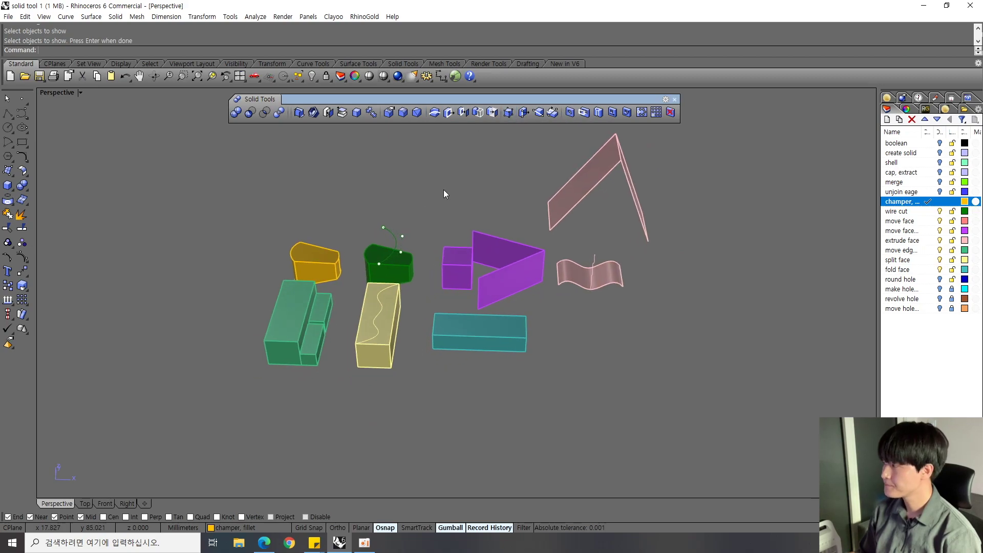
click(940, 211)
click(940, 220)
click(939, 230)
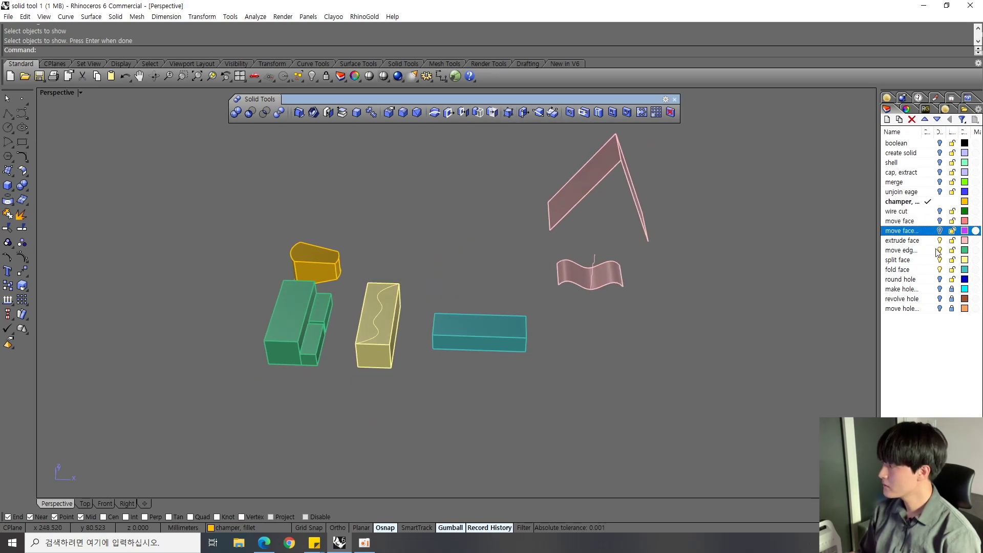
click(939, 241)
click(940, 250)
click(940, 259)
click(940, 270)
key(ctrl+shift+e)
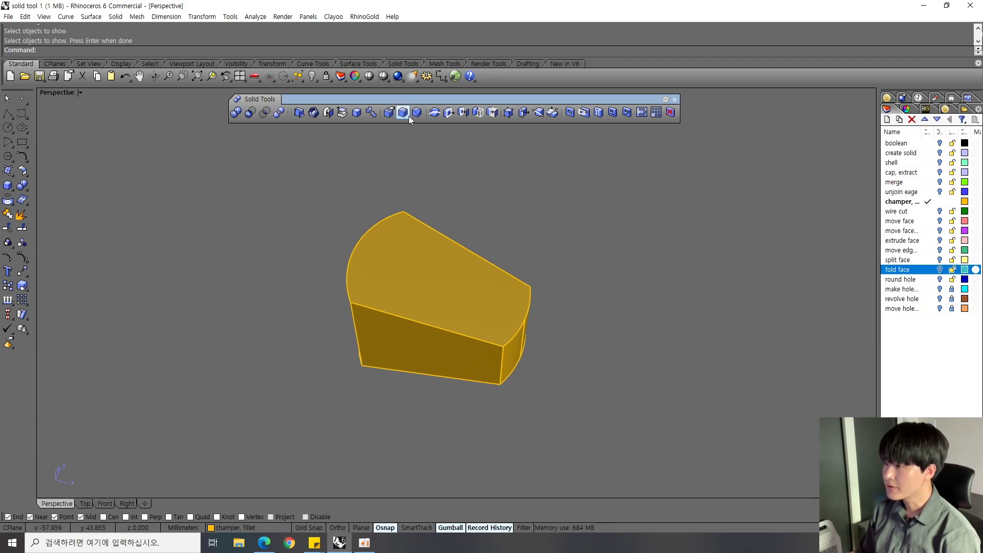
right_drag(487, 201, 516, 188)
scroll(483, 204, up, 4)
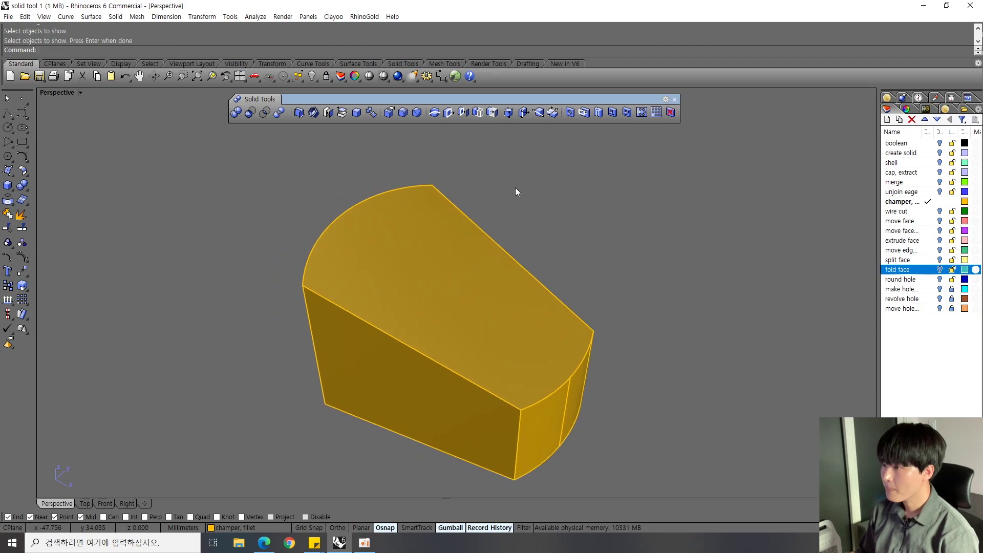
Step: Start an edge fillet with radius 1 on the solid's straight side edges, front curved edges and front vertical edges
click(404, 113)
scroll(327, 173, down, 3)
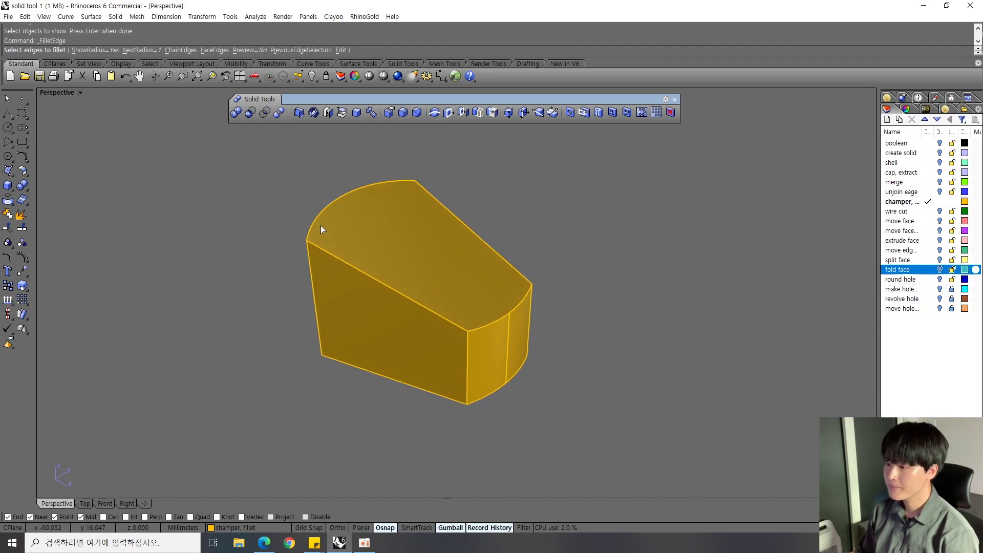
right_drag(414, 291, 385, 282)
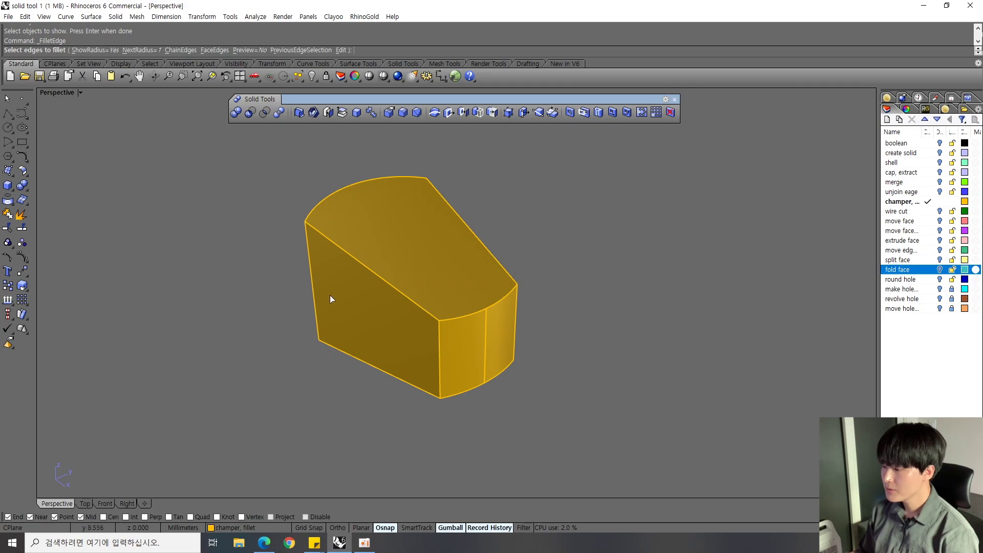
click(395, 294)
click(468, 318)
click(499, 299)
click(503, 272)
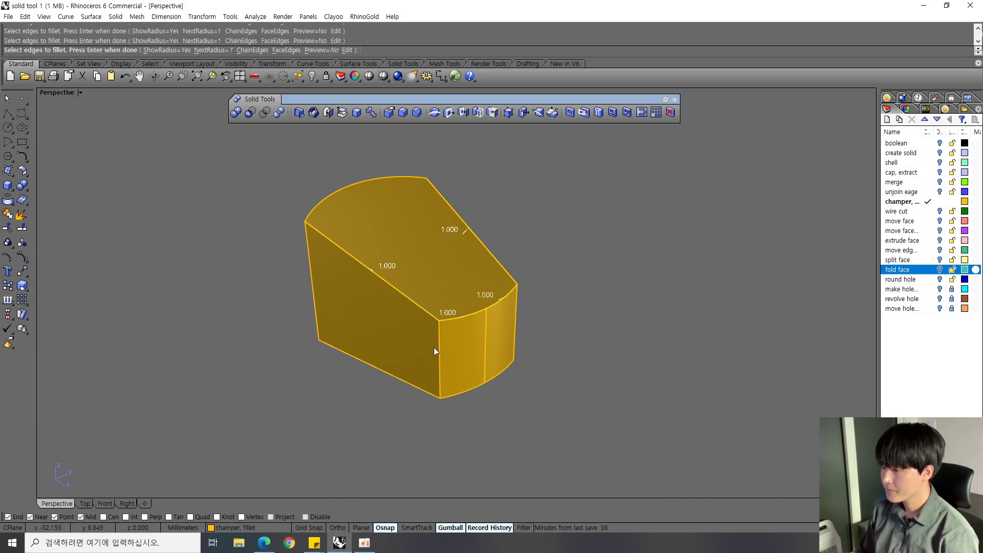
click(401, 382)
right_drag(509, 382, 434, 342)
right_drag(489, 328, 486, 279)
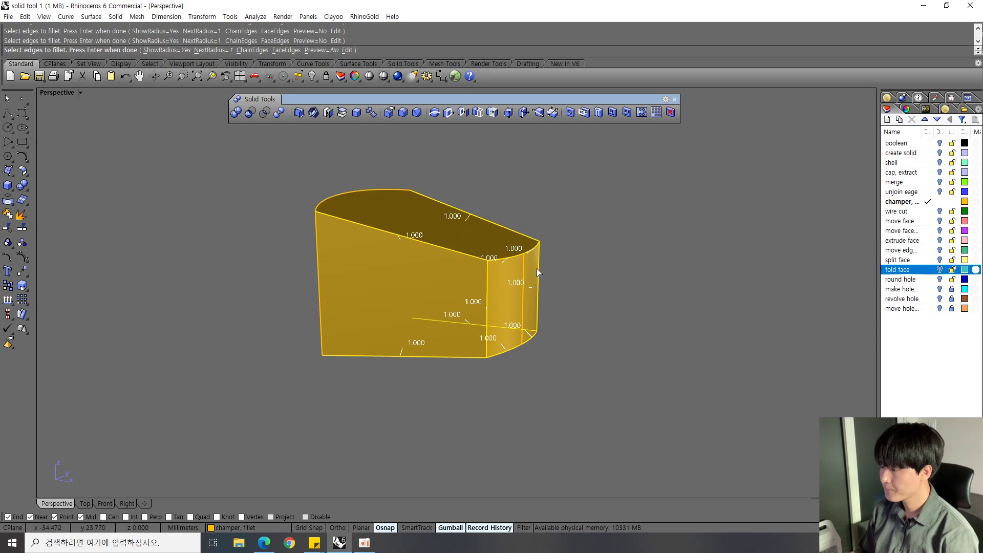
right_drag(432, 221, 447, 256)
key(Return)
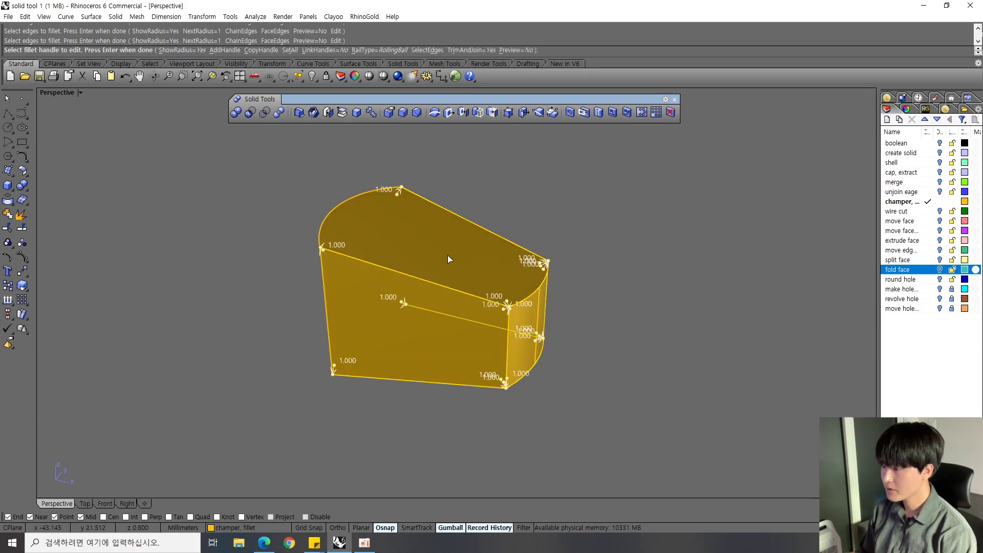
Step: Enlarge one fillet handle at the front upper corner to a radius of about 1.34 and apply the edge fillet
scroll(490, 297, up, 5)
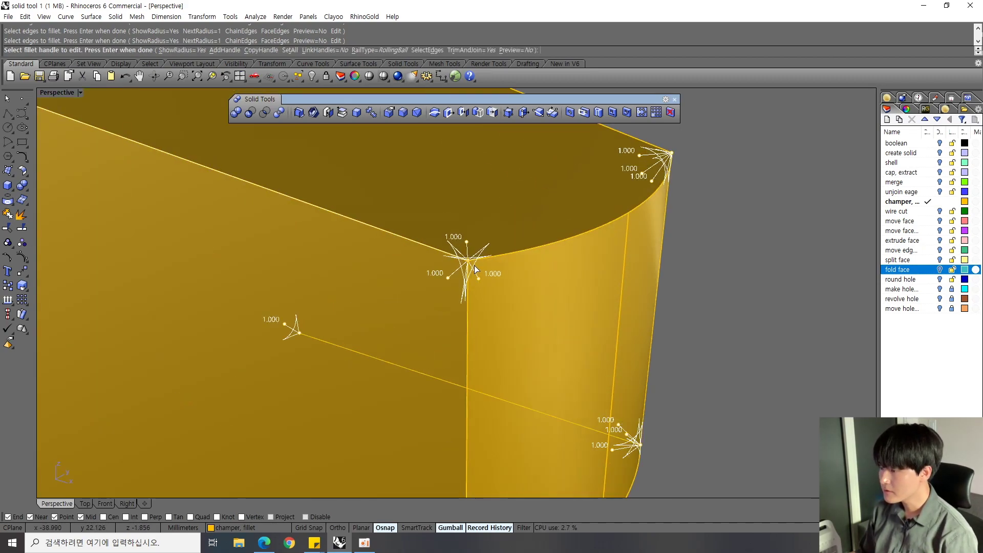
scroll(467, 265, up, 2)
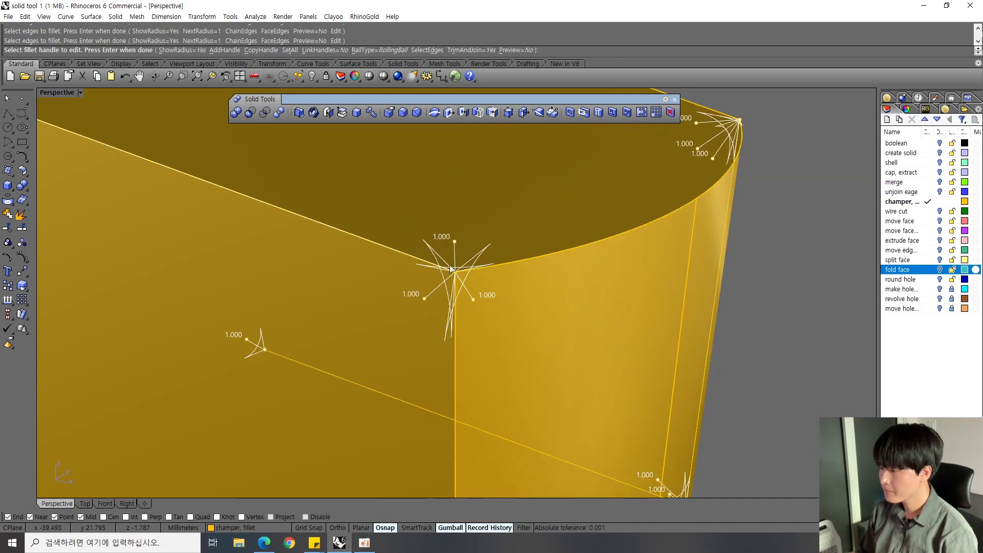
scroll(463, 290, up, 3)
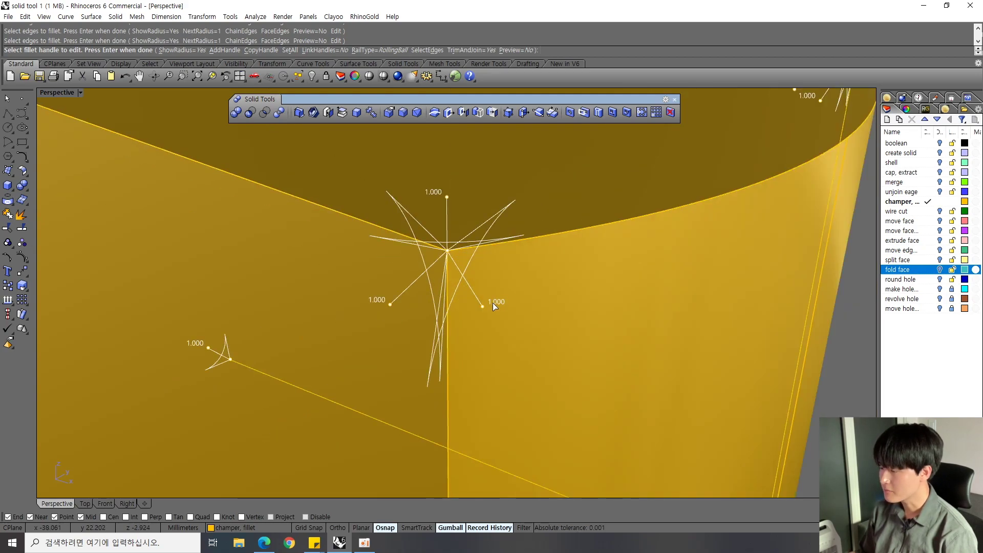
click(484, 305)
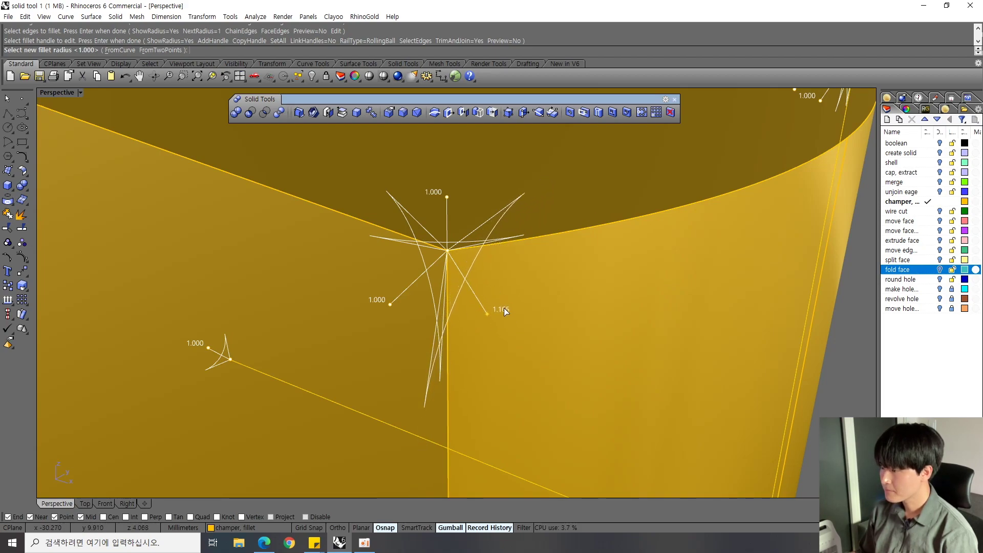
click(510, 313)
scroll(538, 322, down, 5)
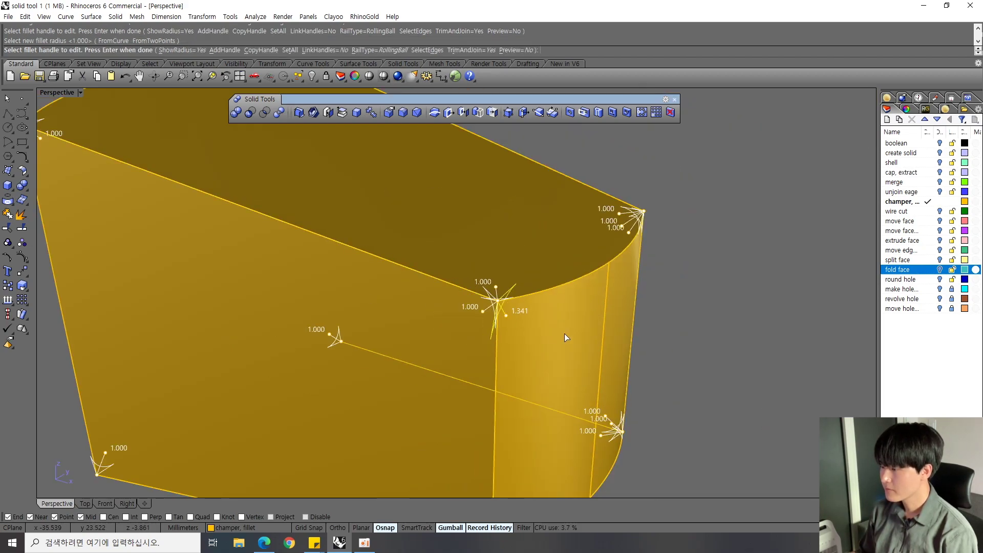
scroll(552, 324, down, 2)
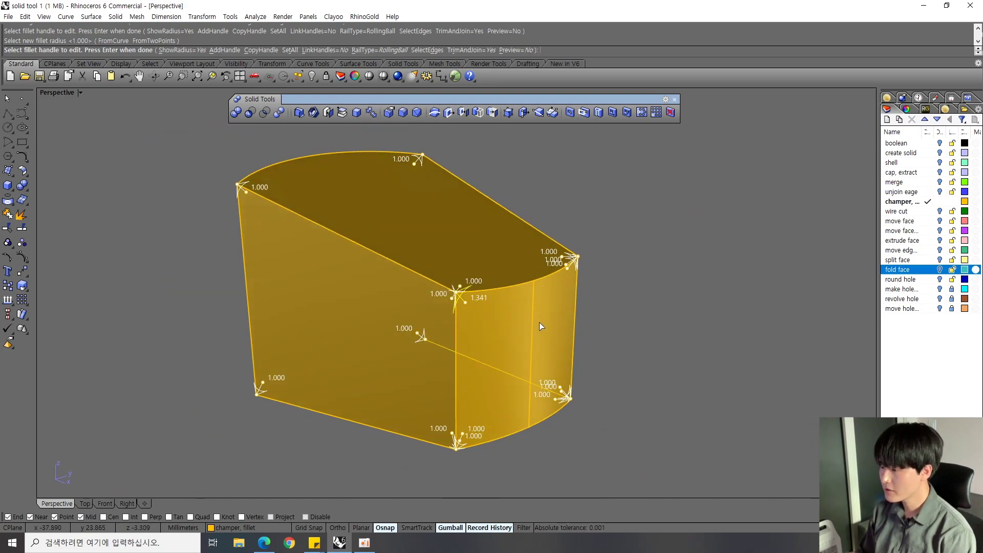
key(Return)
Step: Check the rounded edges and corners of the solid and undo the edge fillet
scroll(443, 294, up, 8)
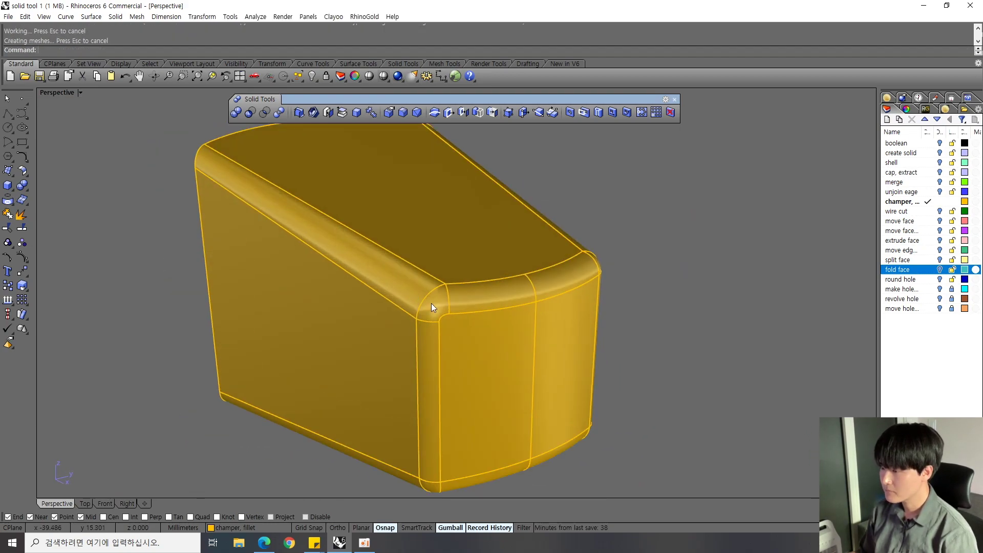
right_drag(407, 254, 379, 249)
right_drag(533, 225, 440, 278)
scroll(438, 251, down, 5)
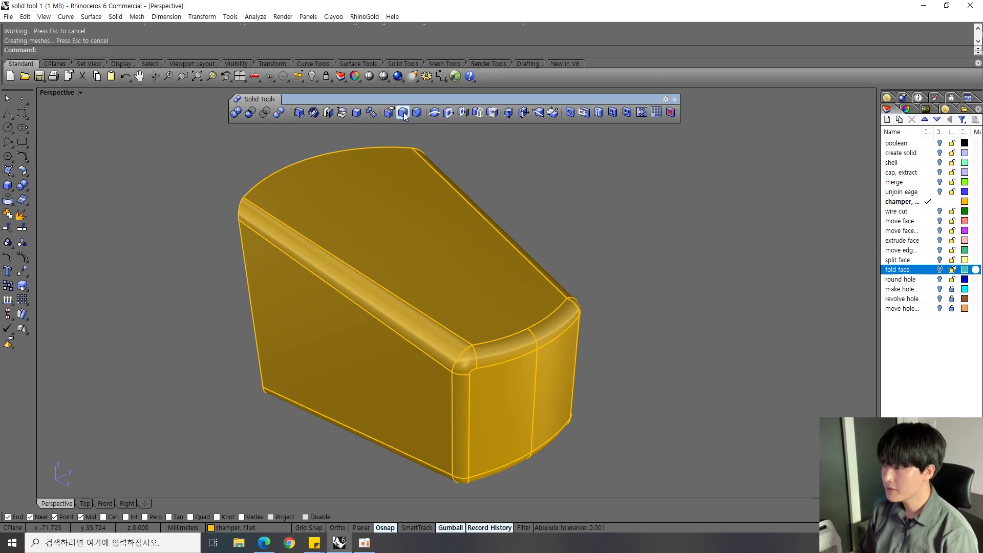
key(ctrl+z)
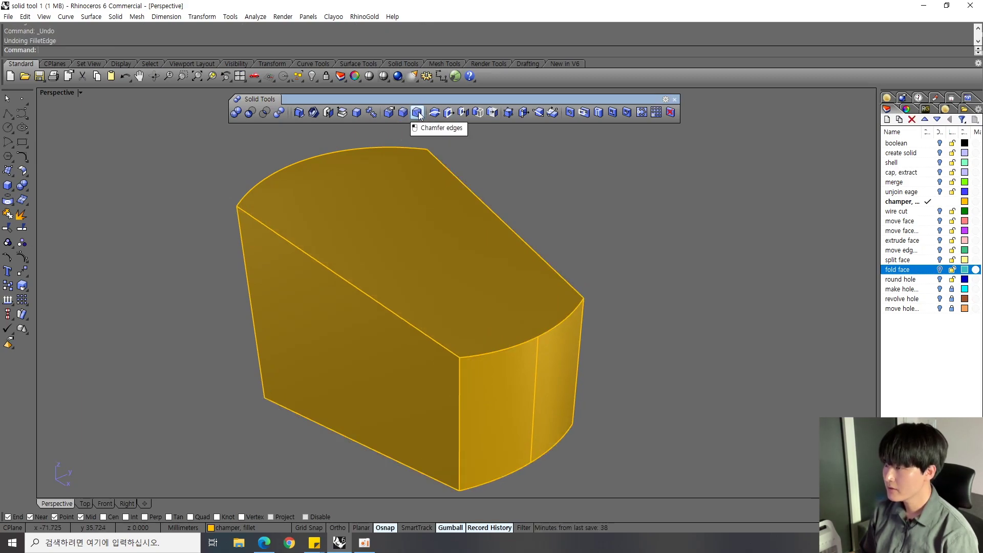
Step: Start an edge chamfer with distance 1 on the top face's two straight edges and two front curved edges
click(418, 113)
click(376, 302)
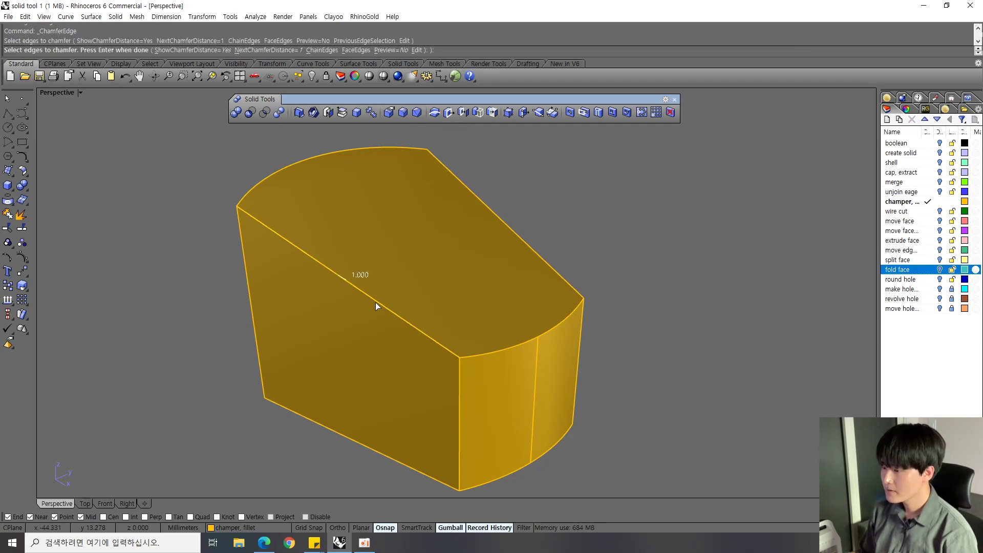
click(499, 346)
click(567, 318)
right_drag(567, 320, 512, 285)
click(500, 255)
scroll(373, 377, down, 5)
scroll(368, 293, up, 4)
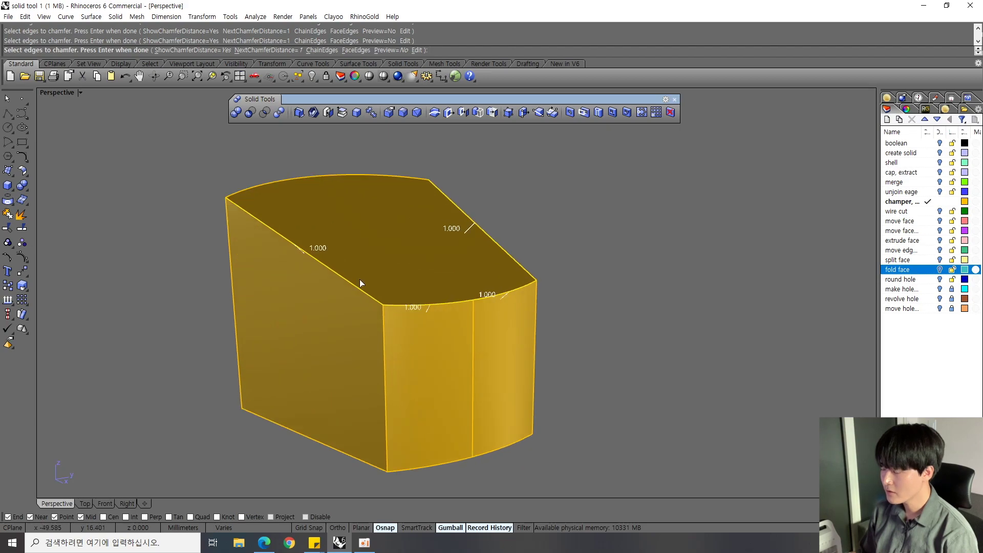
right_drag(509, 289, 431, 257)
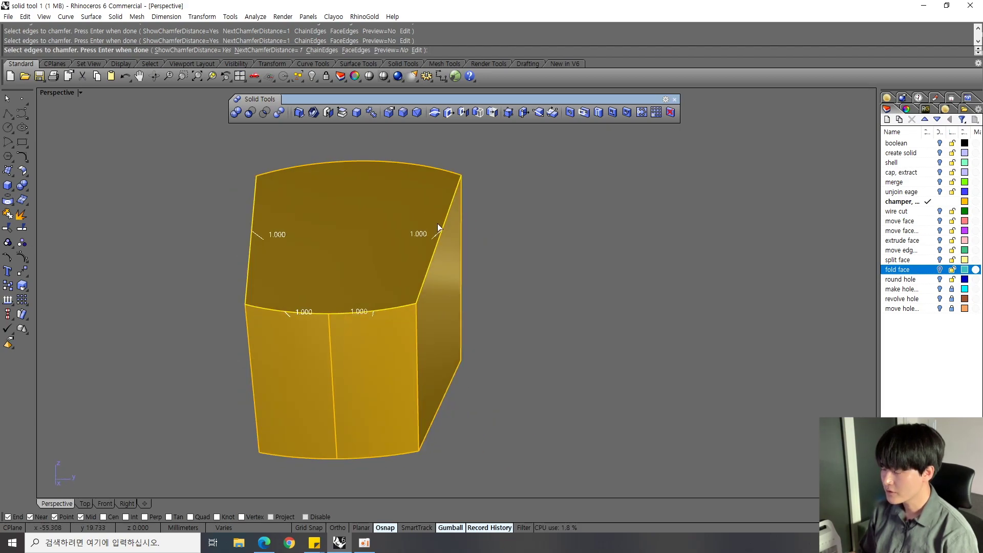
right_drag(297, 316, 384, 276)
right_drag(440, 353, 406, 336)
scroll(409, 340, up, 2)
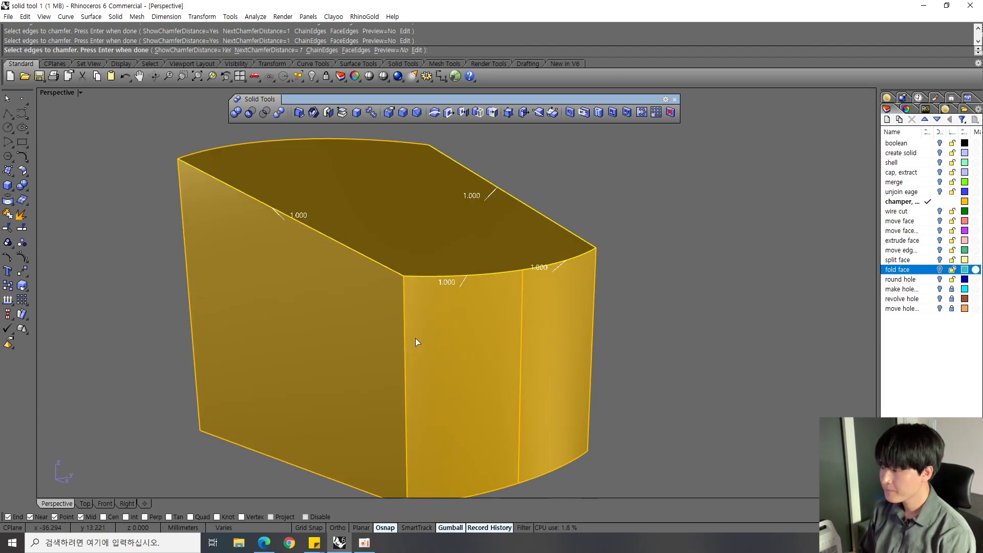
right_drag(432, 305, 432, 317)
right_click(343, 257)
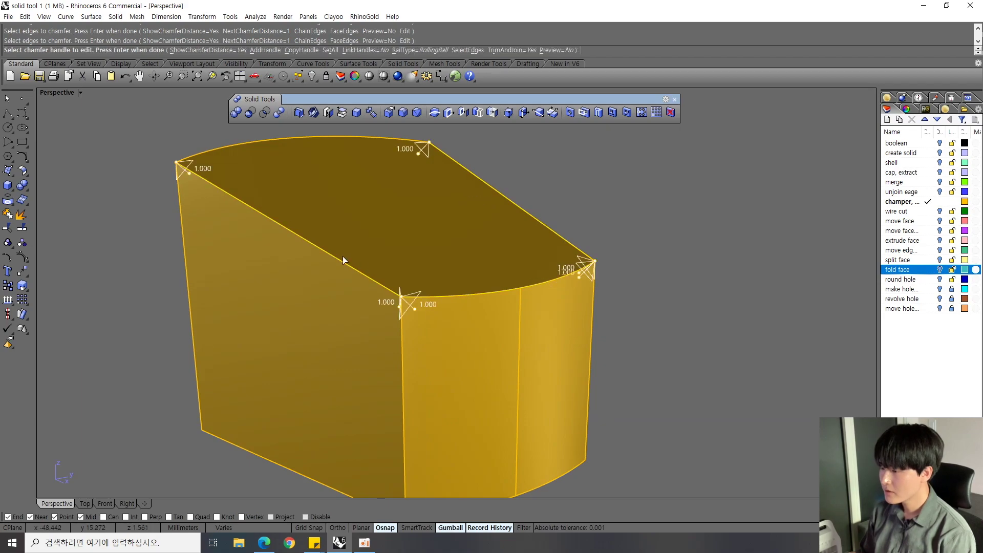
Step: Enlarge one chamfer handle at the front upper corner to a distance of about 1.38 and apply the edge chamfer
right_drag(352, 267, 351, 260)
scroll(409, 268, up, 5)
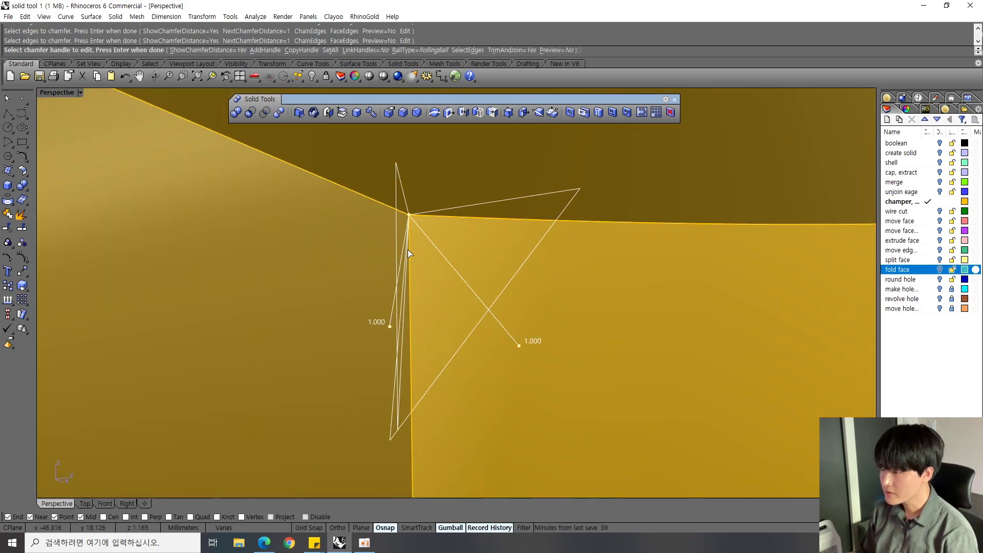
click(520, 345)
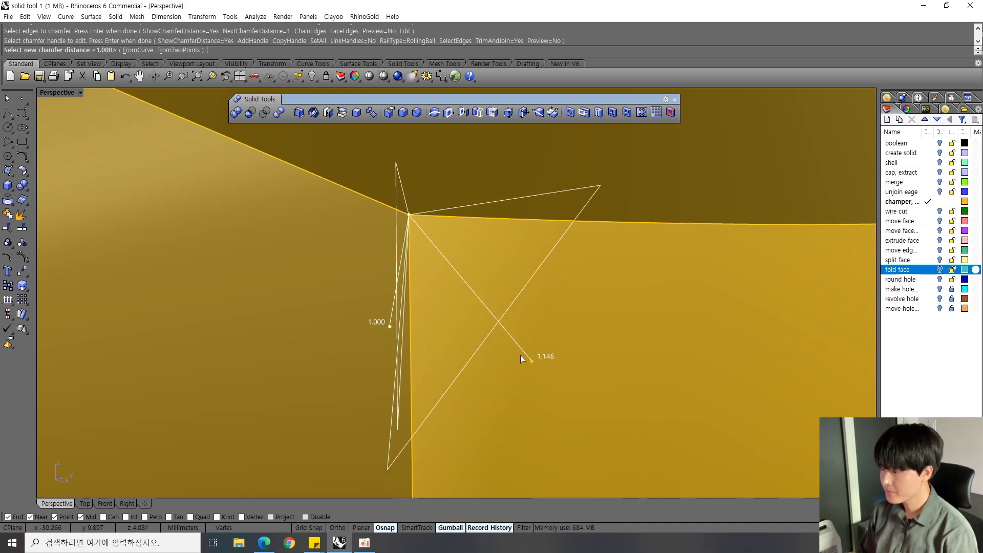
click(559, 379)
scroll(558, 379, down, 5)
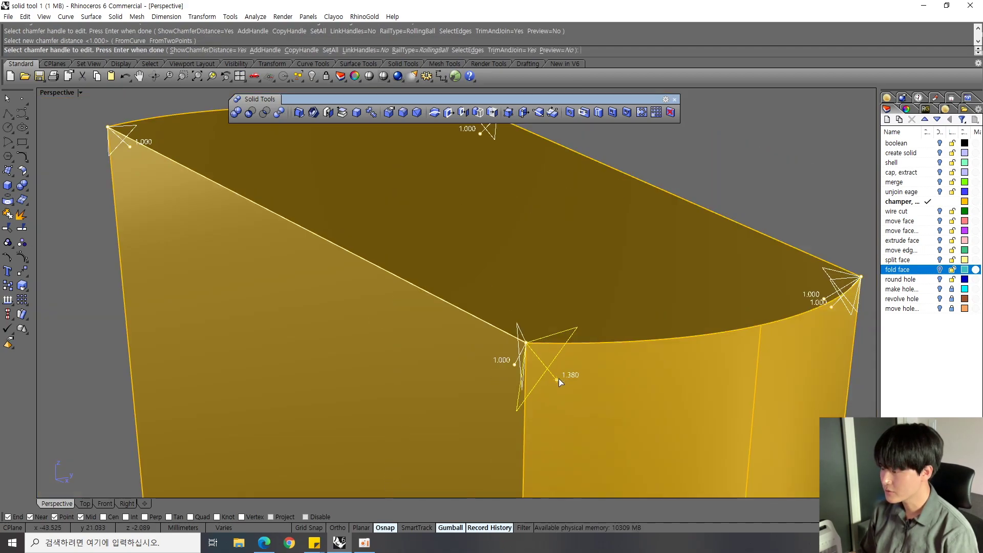
key(Return)
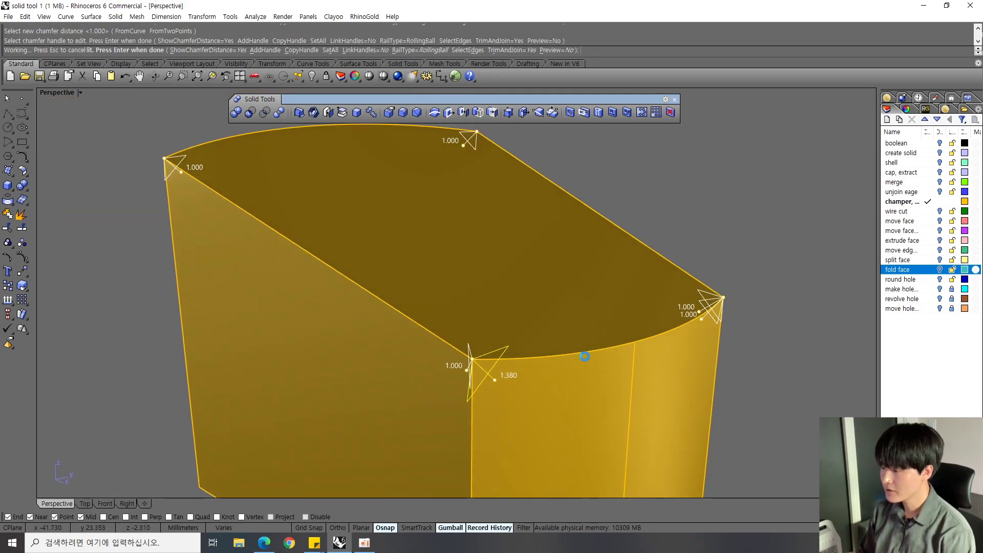
Step: Examine the chamfered top edges and the corner transitions of the solid from several sides
right_drag(578, 355, 544, 307)
right_drag(665, 323, 455, 322)
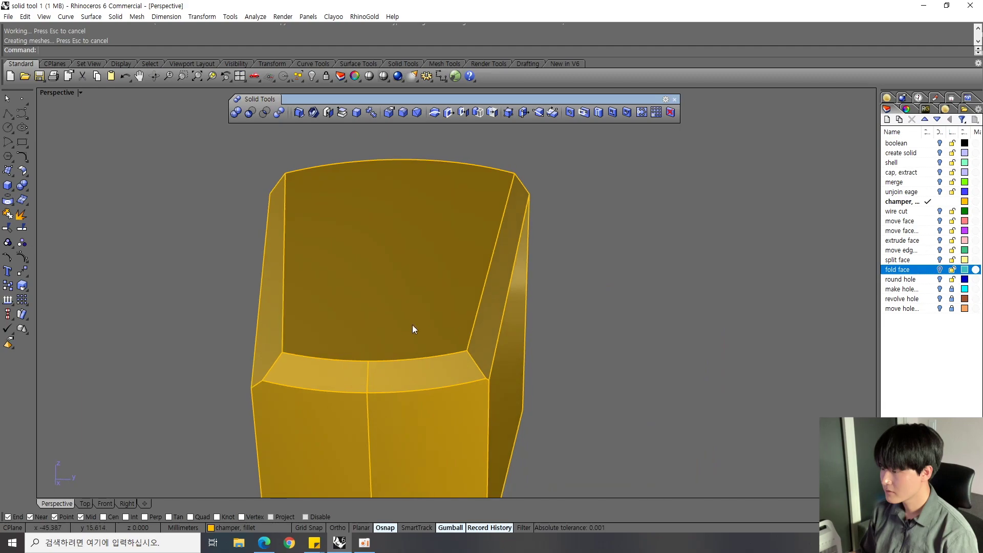
right_drag(521, 211, 583, 207)
right_drag(355, 357, 472, 353)
right_drag(413, 342, 548, 284)
right_drag(461, 232, 409, 264)
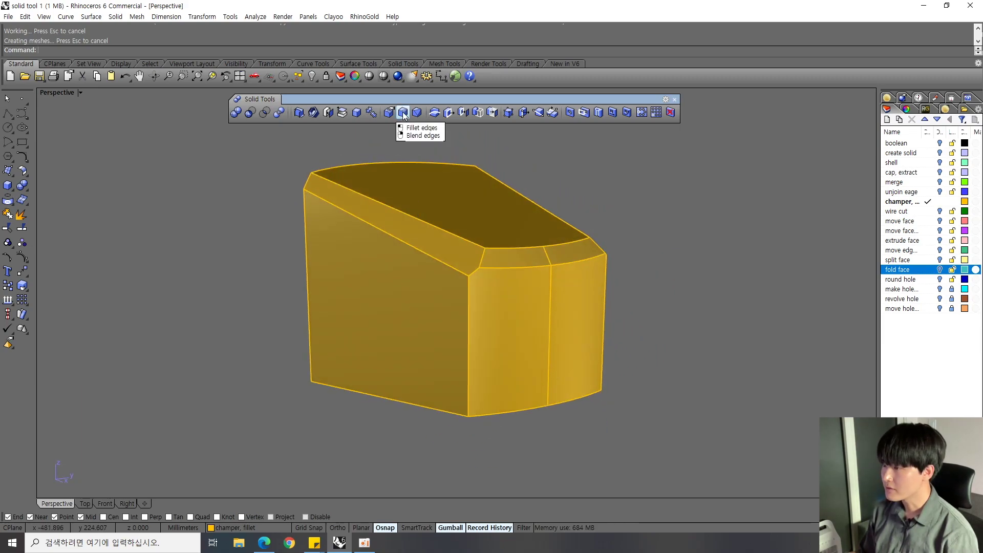
scroll(419, 241, up, 2)
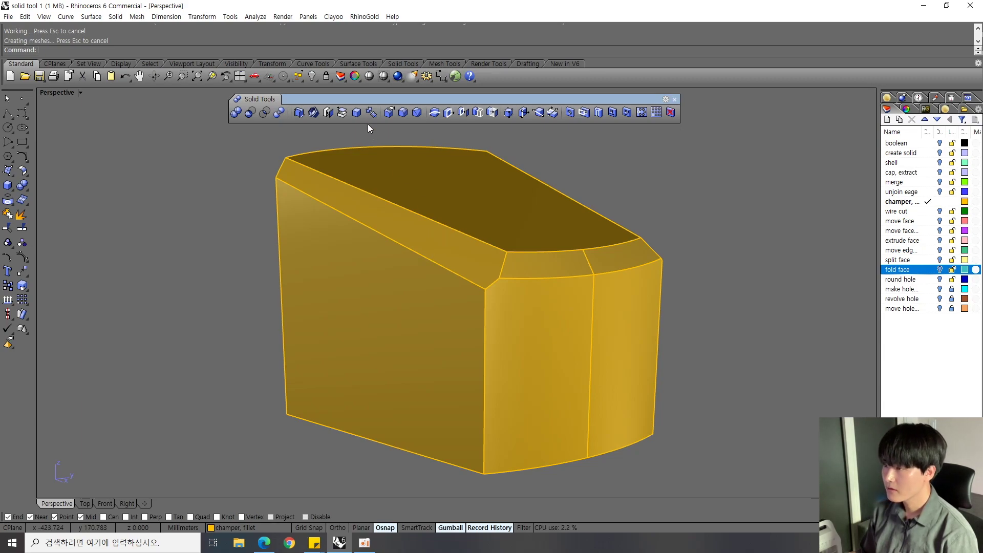
right_drag(510, 253, 526, 201)
right_drag(558, 169, 490, 221)
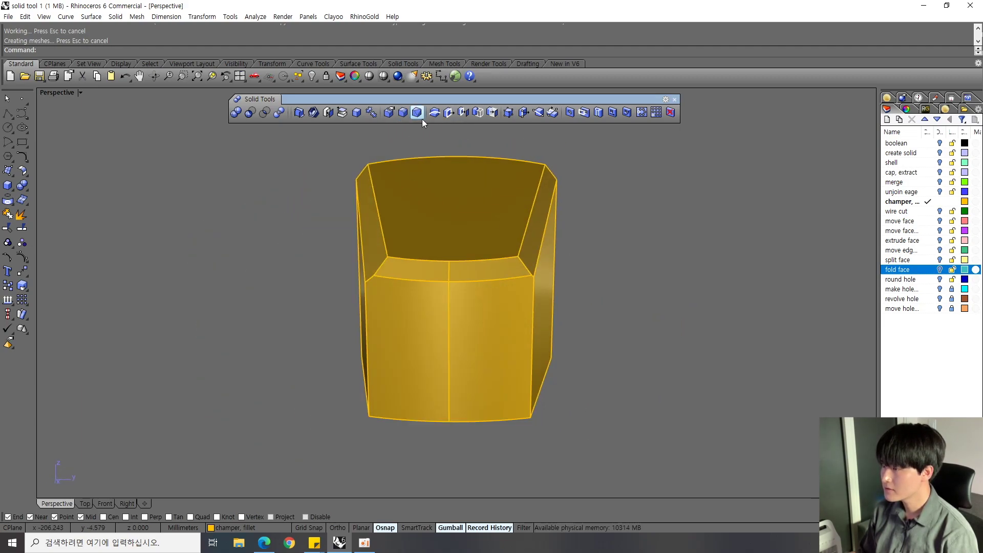
Step: Undo the edge chamfer on the solid
right_drag(398, 185, 512, 267)
key(ctrl+z)
shift+right_drag(641, 225, 603, 229)
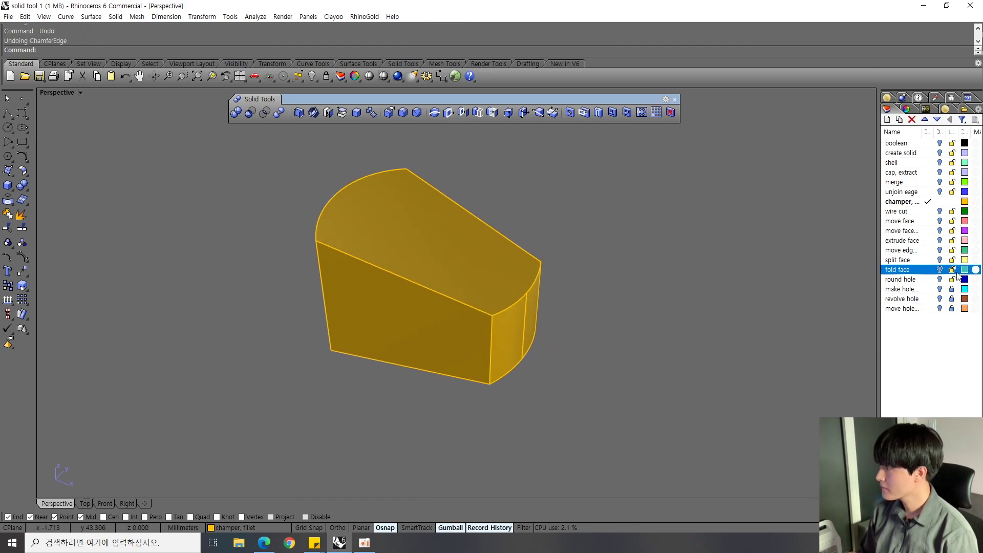
Step: Show the wire cut layer and make it current, hide the "champer, fillet" layer, and frame the green solid with its curve
click(940, 211)
click(928, 211)
click(940, 202)
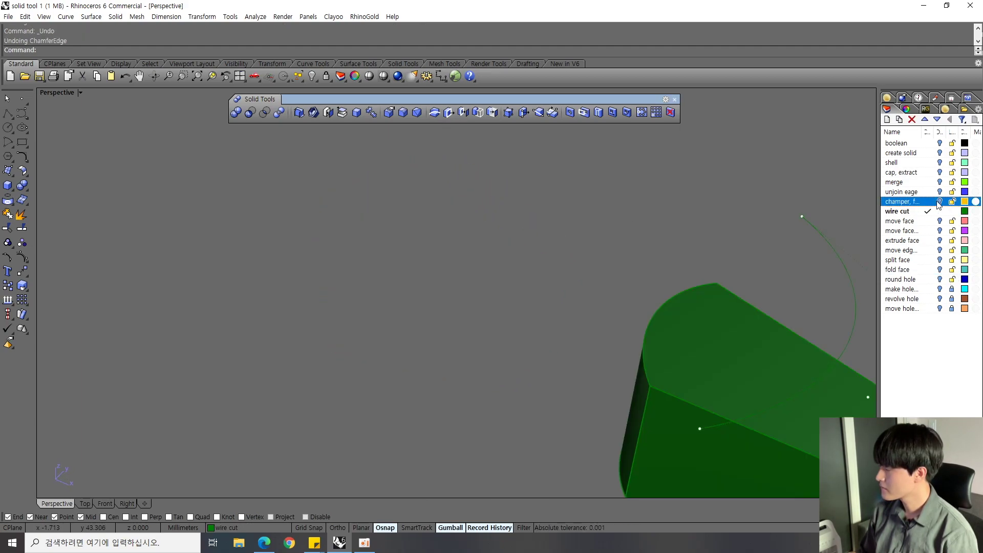
shift+right_drag(733, 278, 519, 183)
shift+right_drag(612, 260, 491, 216)
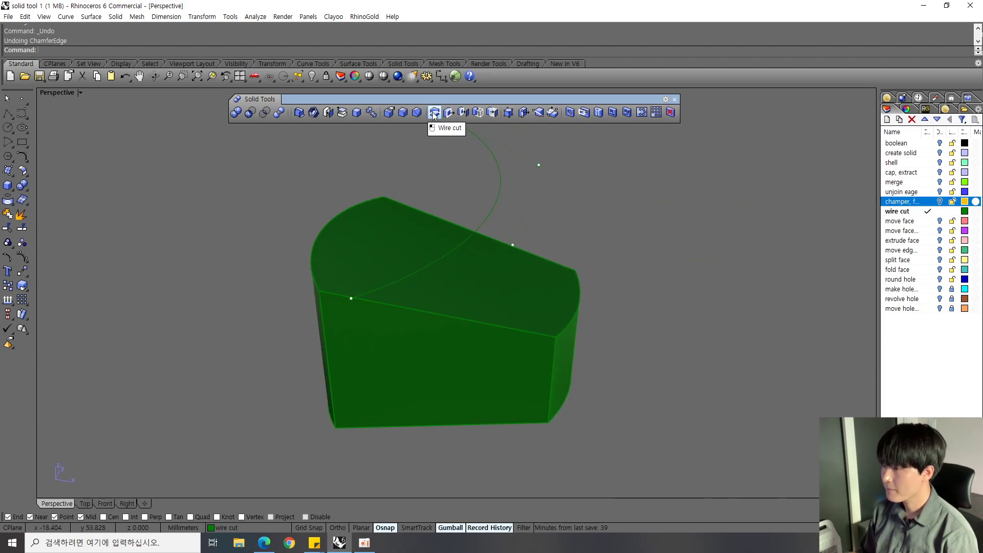
right_drag(419, 136, 437, 121)
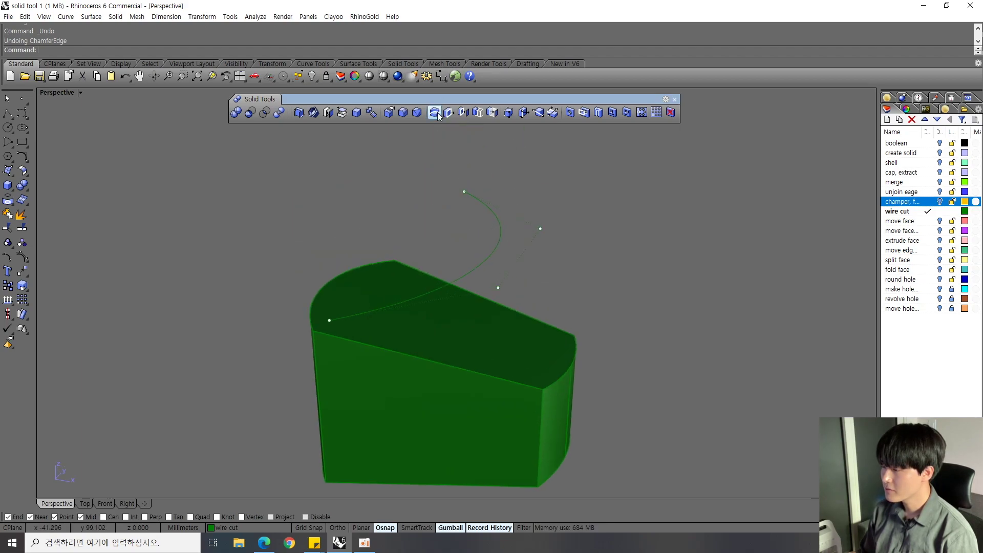
Step: Start a wire cut with the curve above the green solid as the cutting curve and the solid as the object to cut
click(497, 226)
right_drag(535, 232, 546, 227)
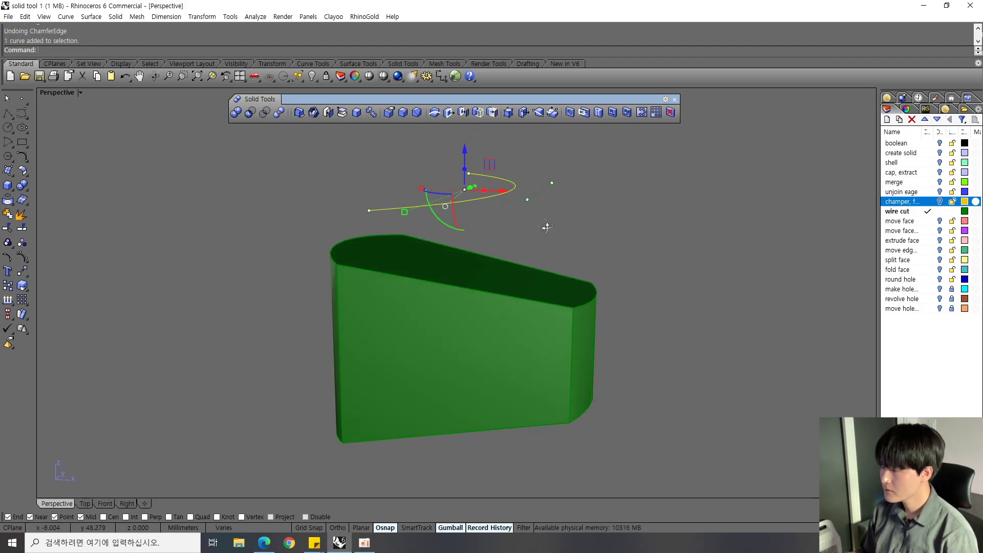
click(481, 358)
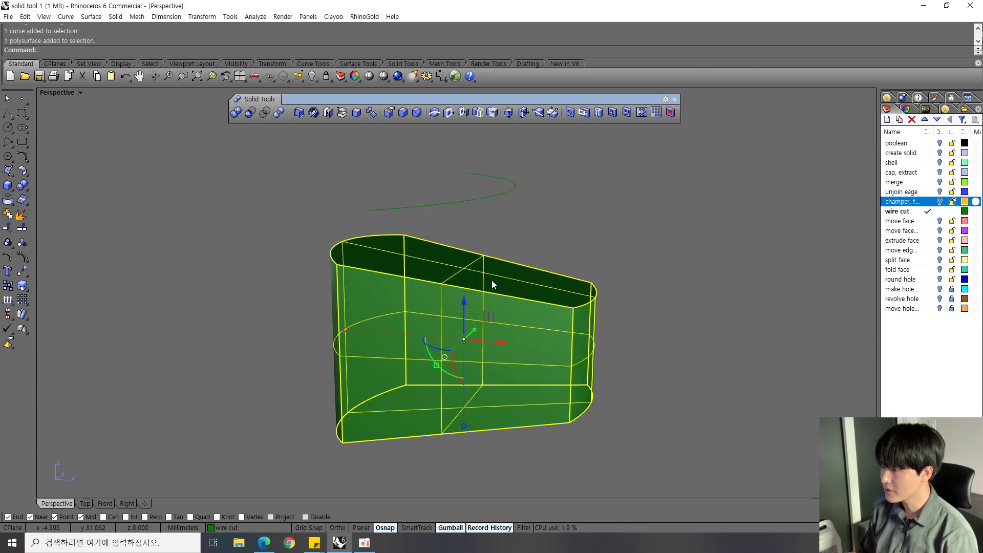
click(525, 214)
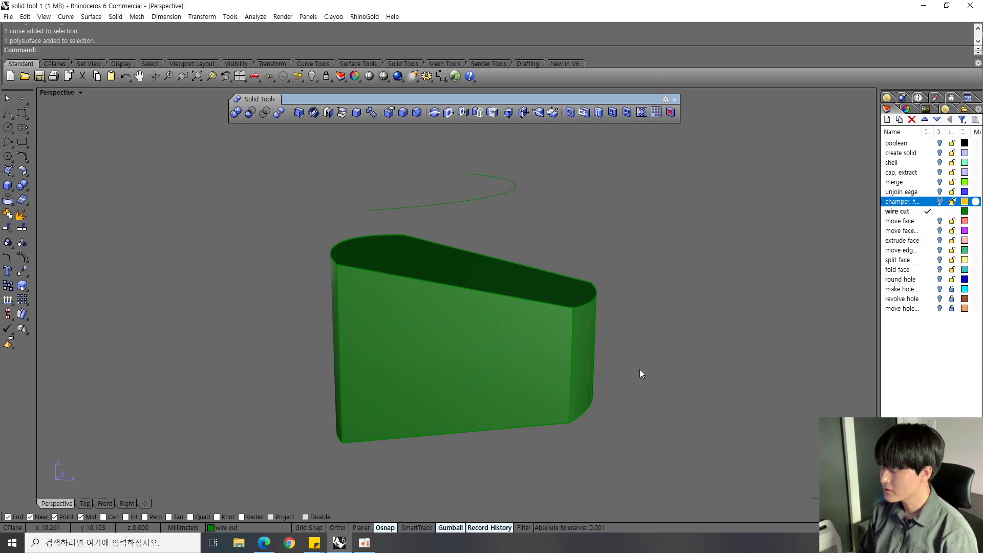
right_drag(521, 237, 461, 173)
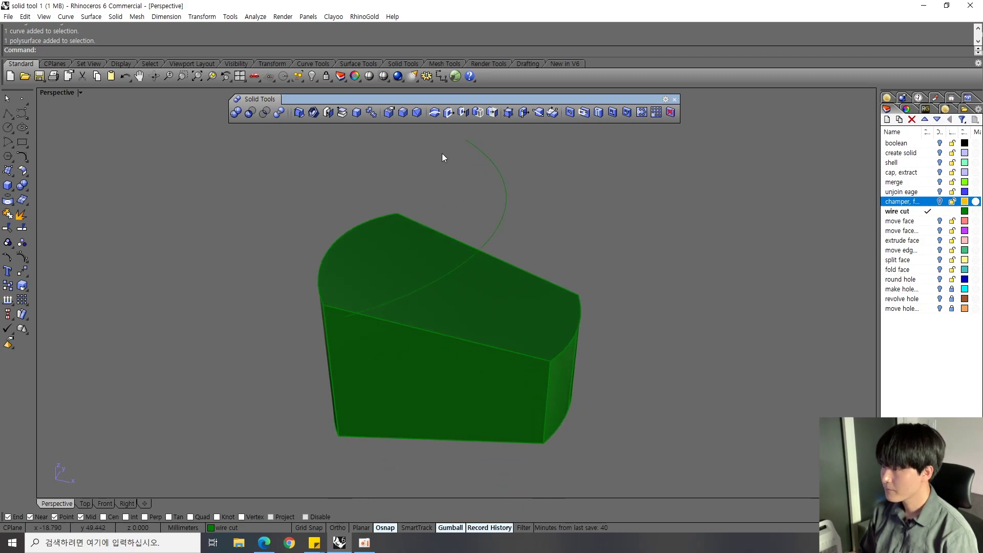
click(435, 114)
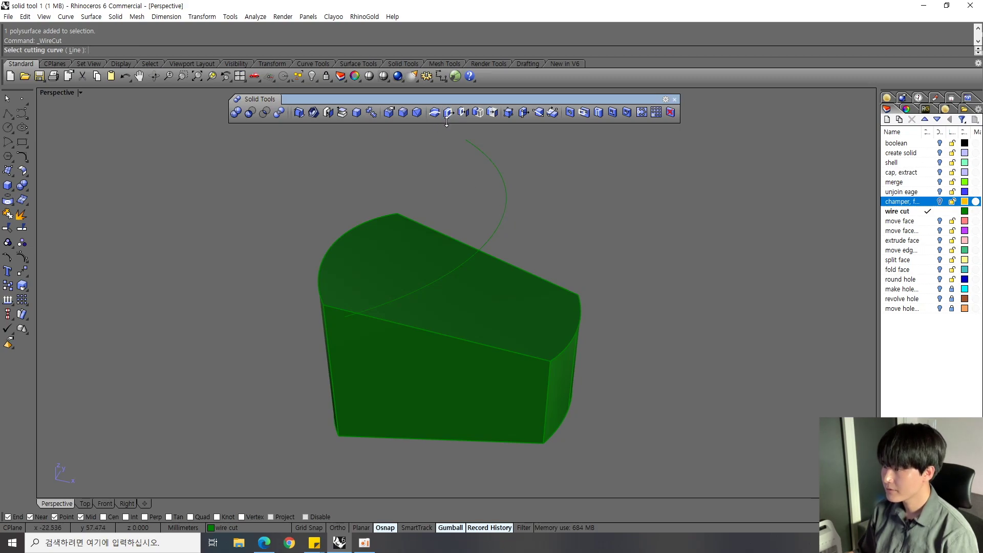
click(505, 182)
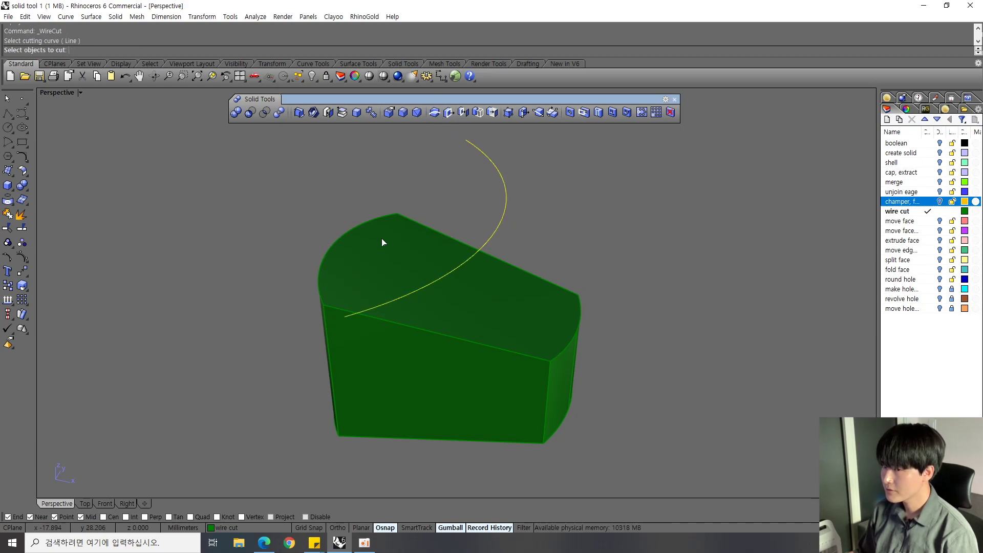
right_drag(383, 240, 395, 221)
click(524, 308)
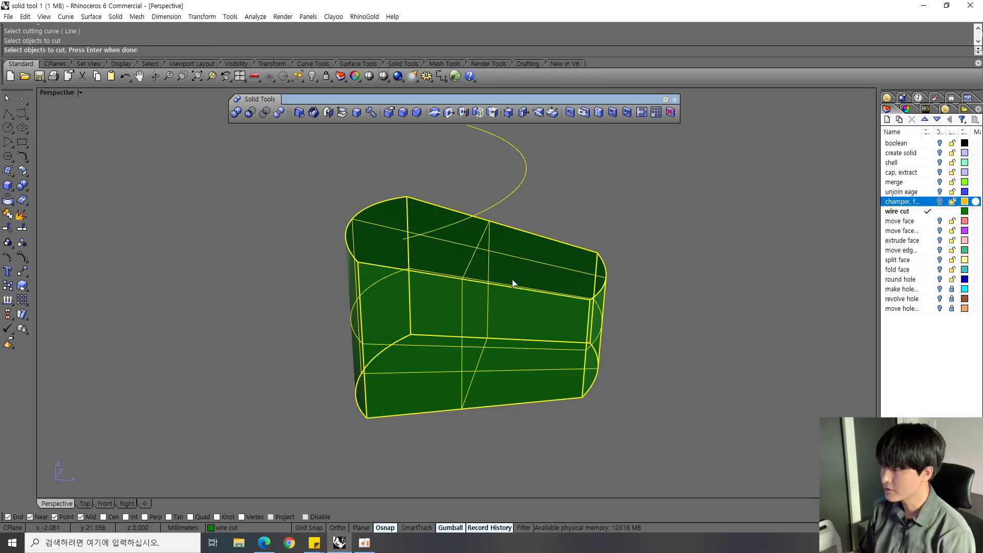
key(Return)
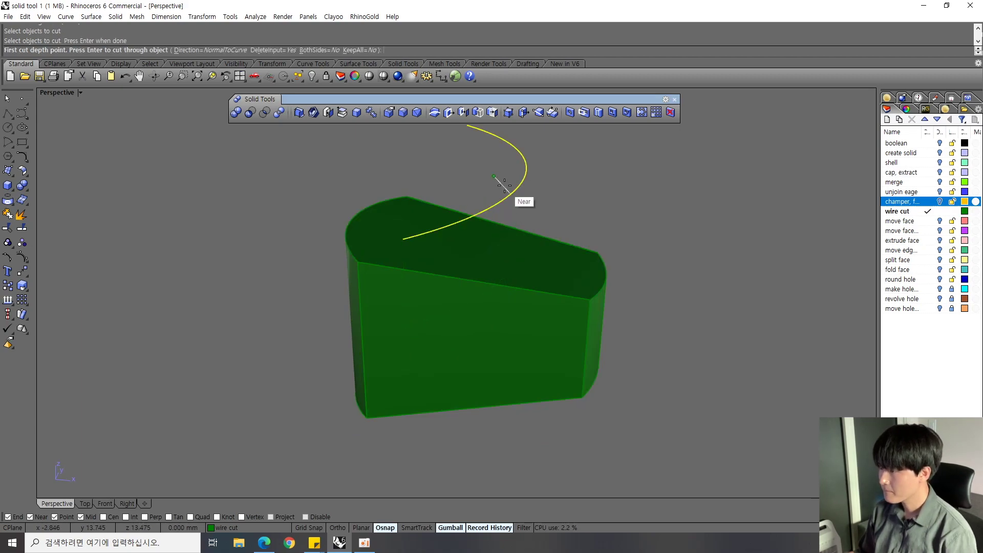
Step: Set the first cut depth partway down the solid's height and the second cut depth out past its narrow end
right_drag(508, 190, 546, 210)
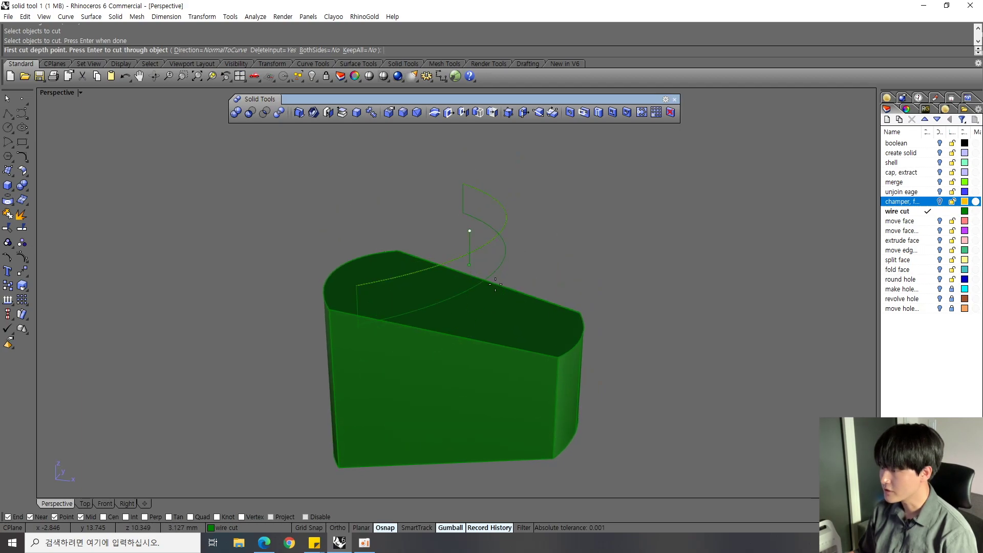
right_drag(496, 295, 500, 235)
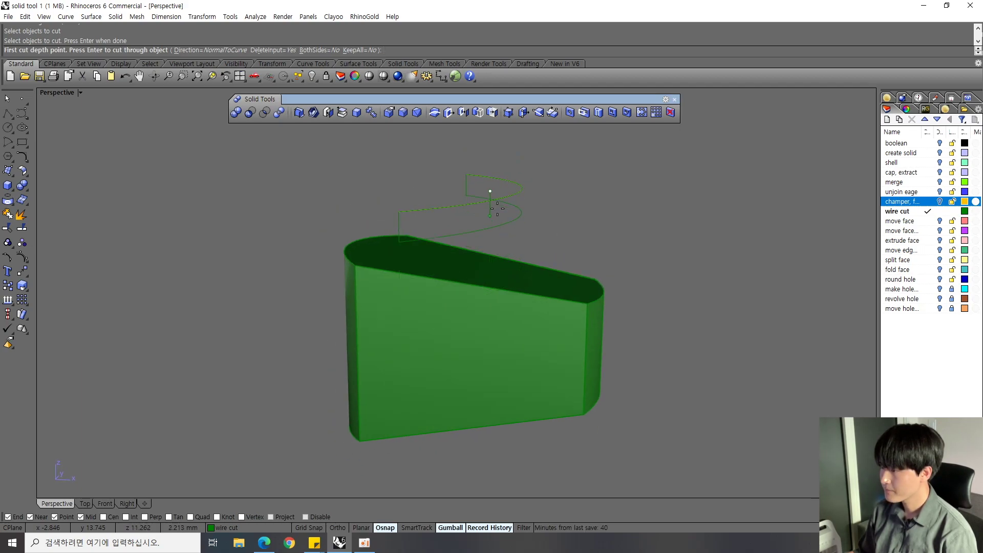
click(493, 339)
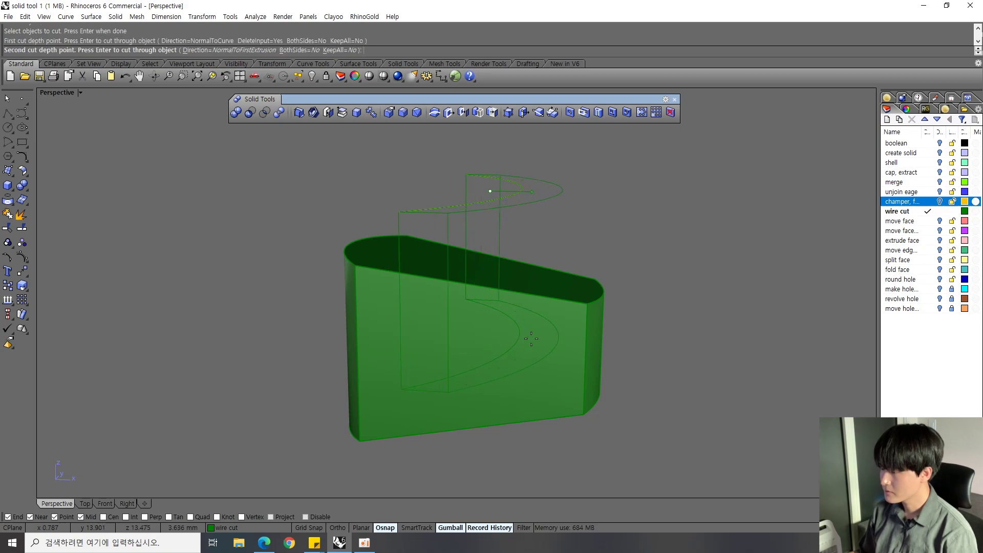
right_drag(682, 338, 566, 264)
click(709, 318)
Step: Check the highlighted upper portion at the narrow end from several sides and accept it as the part to cut away
scroll(576, 339, up, 5)
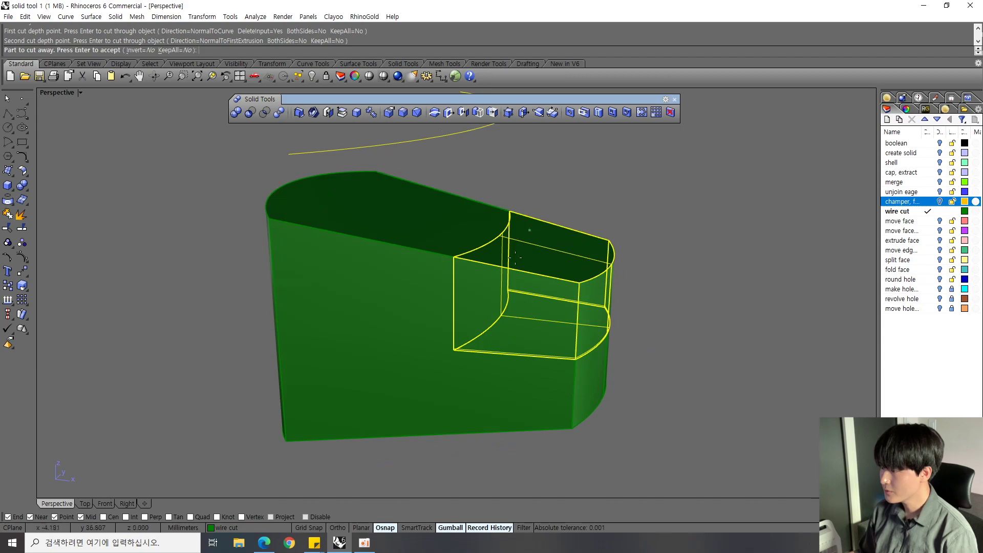
right_drag(562, 310, 556, 314)
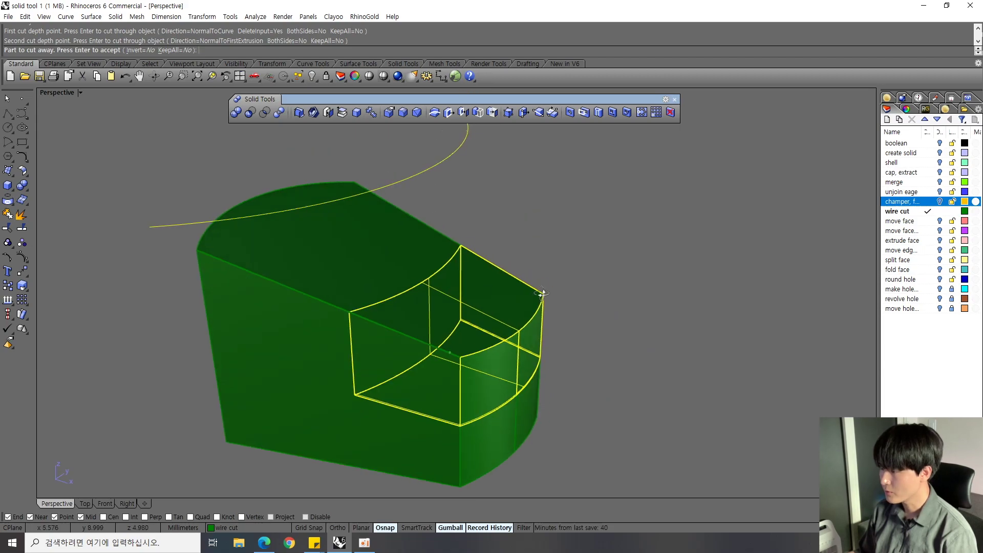
right_drag(450, 348, 502, 316)
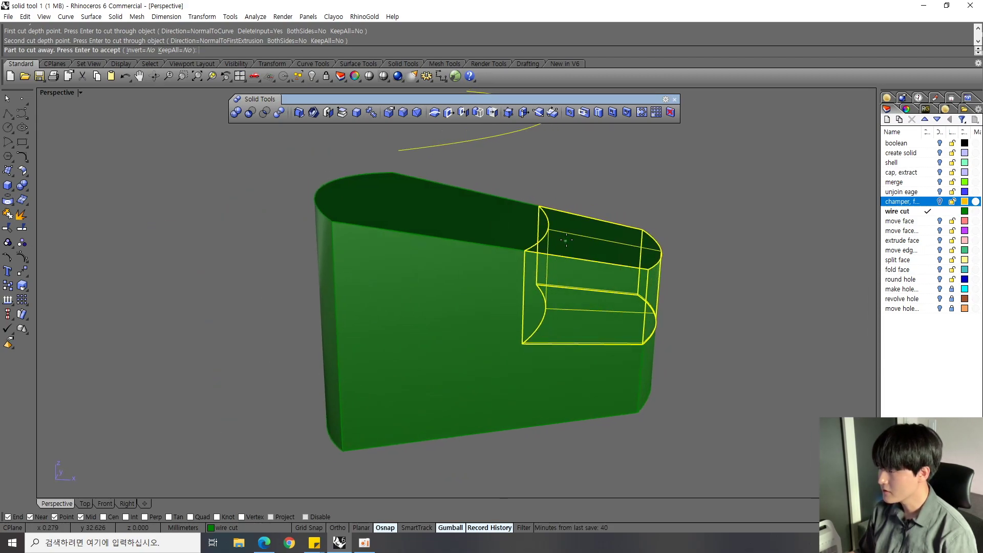
right_drag(627, 284, 526, 285)
right_click(542, 302)
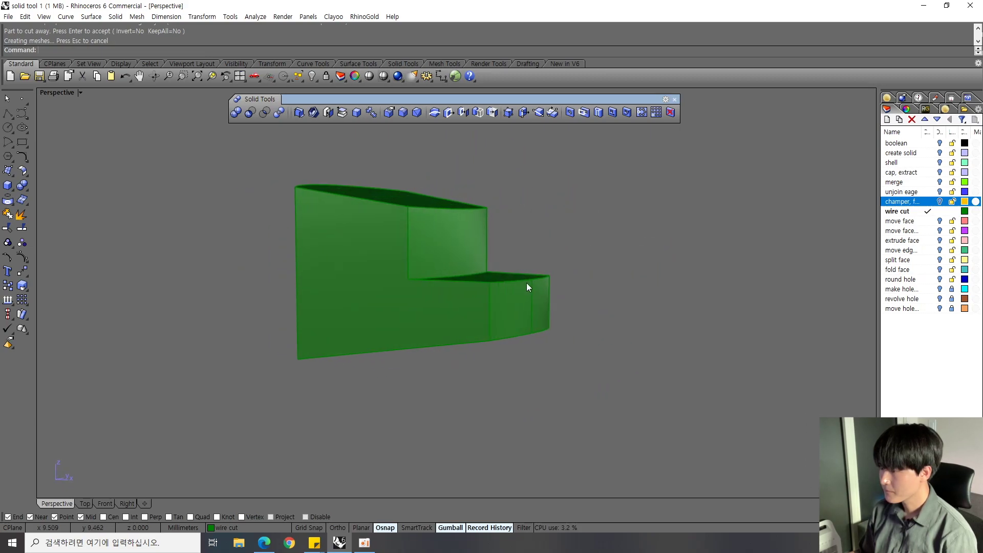
Step: Undo the wire cut and check that the curve and the green solid can be selected separately and together
key(ctrl+z)
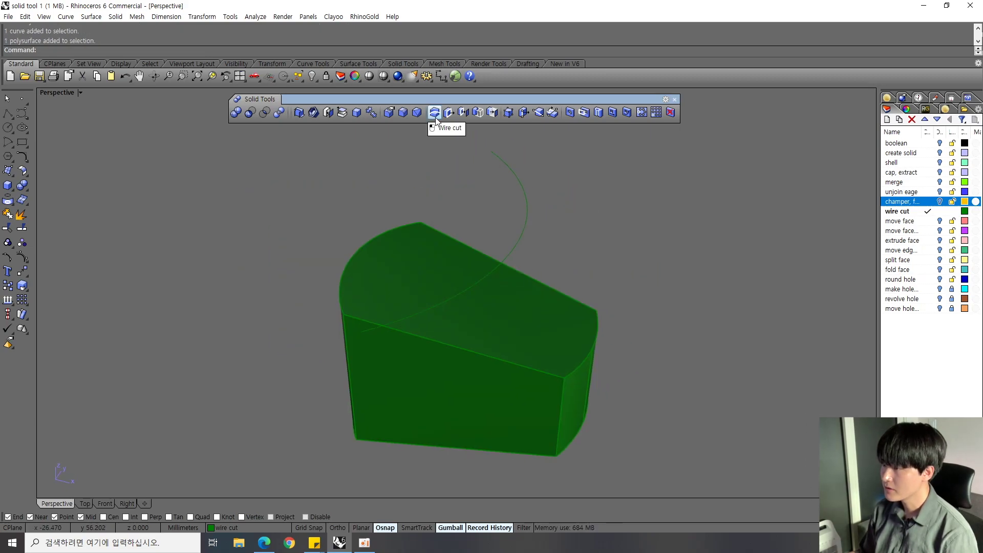
click(527, 204)
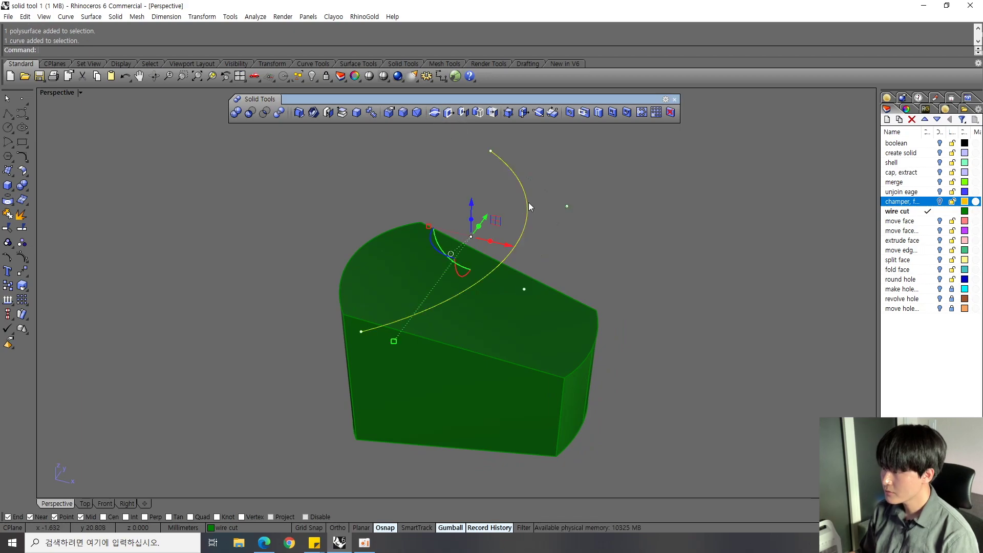
mouse_move(582, 327)
right_down()
mouse_move(577, 366)
mouse_move(567, 329)
right_up()
click(569, 327)
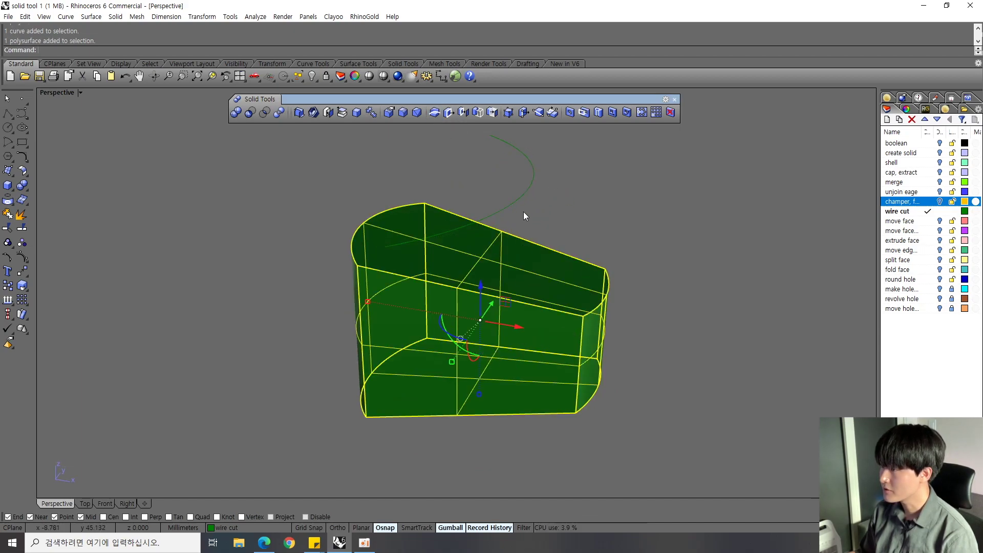
click(603, 219)
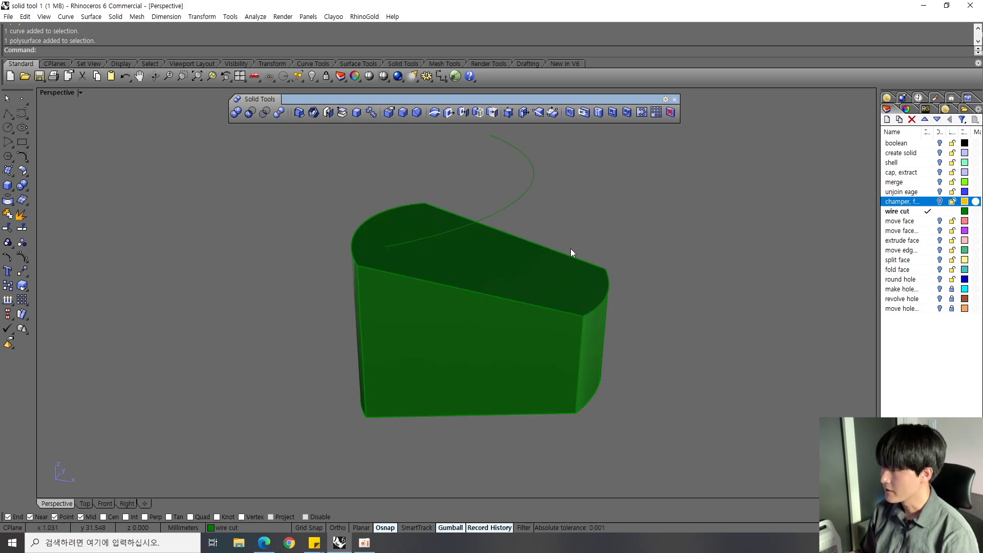
drag(640, 173, 413, 315)
click(682, 224)
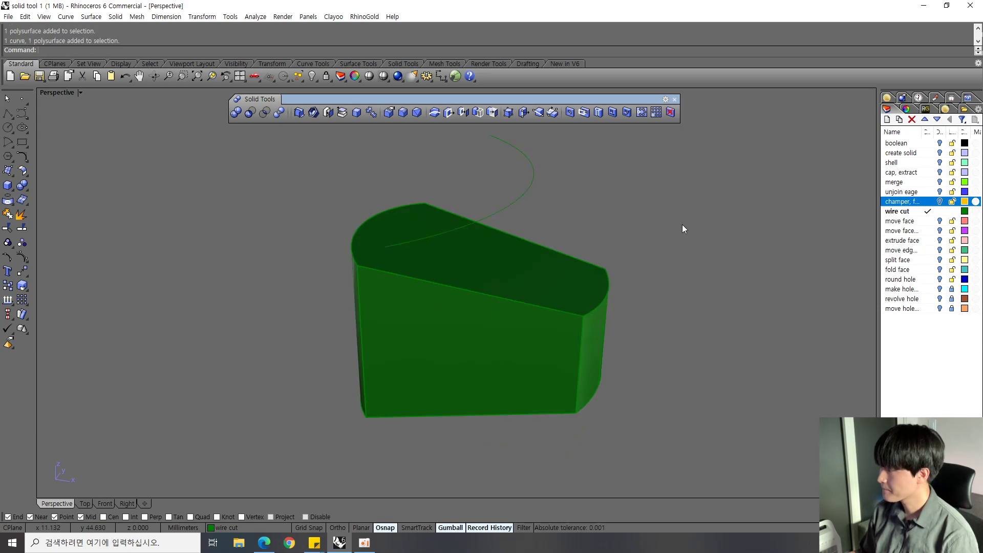
Step: Show the "move face boundary" layer and make it current, hide the "wire cut" layer, and frame the purple cube and walls
shift+right_drag(682, 224, 567, 216)
click(939, 230)
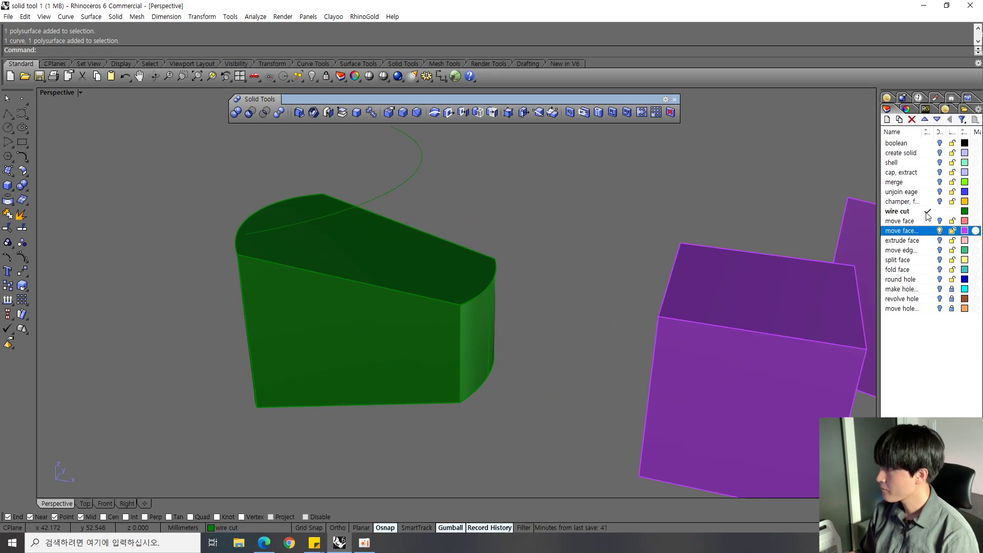
click(928, 231)
click(940, 212)
shift+right_drag(659, 298, 342, 277)
right_drag(405, 254, 487, 269)
shift+right_drag(552, 324, 507, 310)
scroll(520, 270, down, 5)
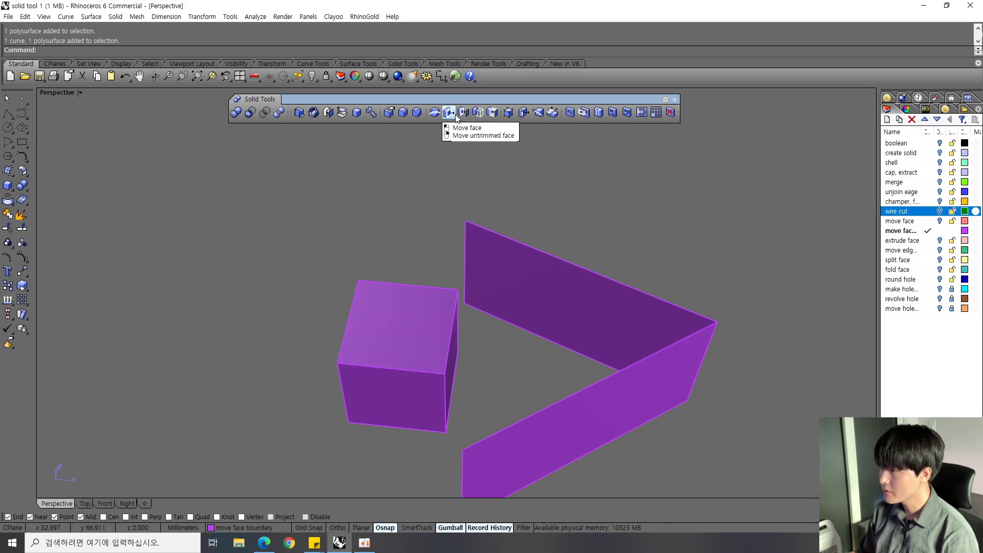
Step: Hide the purple V-shaped wall so that only the cube stays in view
click(585, 291)
key(ctrl+h)
right_drag(581, 301, 520, 258)
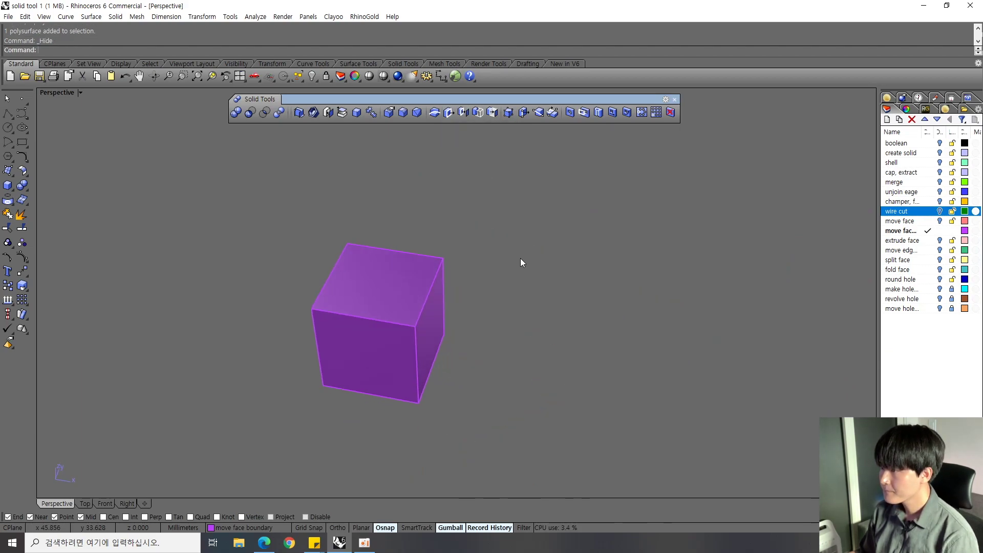
scroll(520, 258, up, 3)
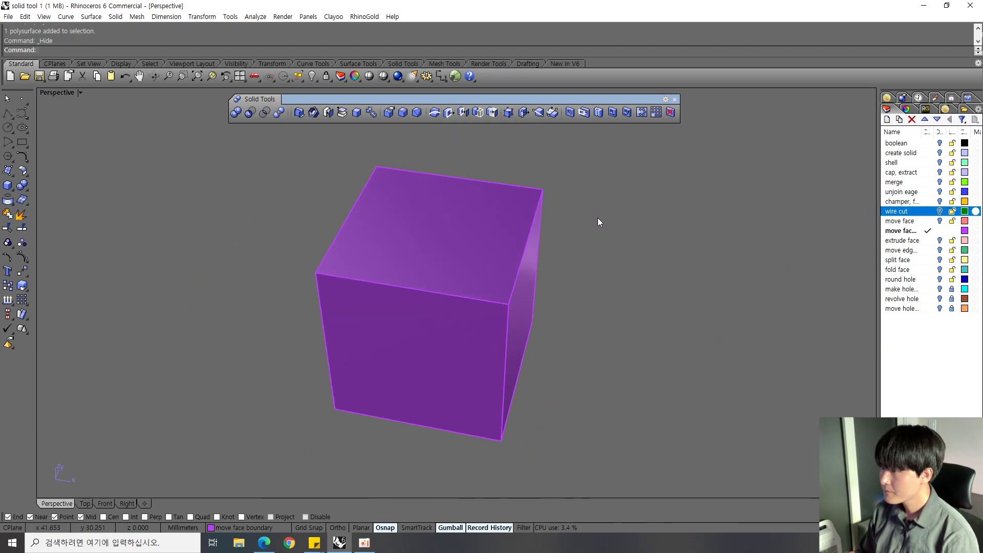
Step: Move one vertical side face of the purple cube freely outward, using its upper front corner as the start point
click(450, 113)
right_drag(576, 213, 492, 220)
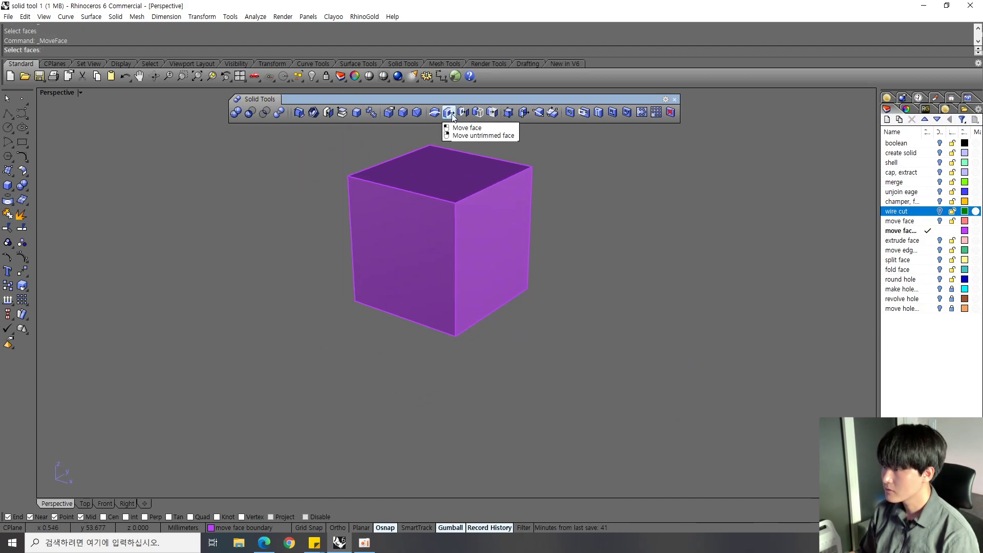
right_drag(525, 193, 501, 192)
scroll(519, 246, up, 2)
right_drag(518, 245, 507, 275)
click(442, 275)
key(Return)
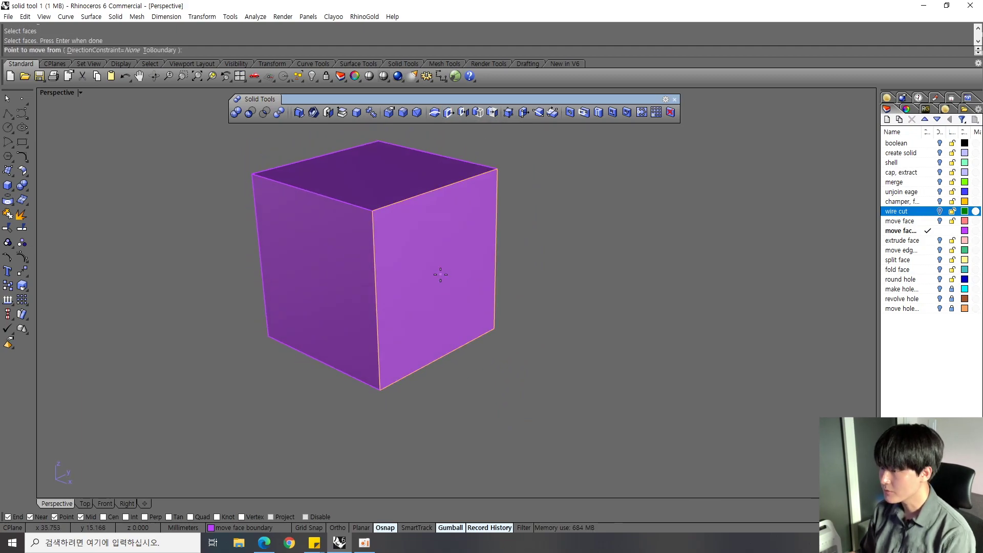
click(372, 210)
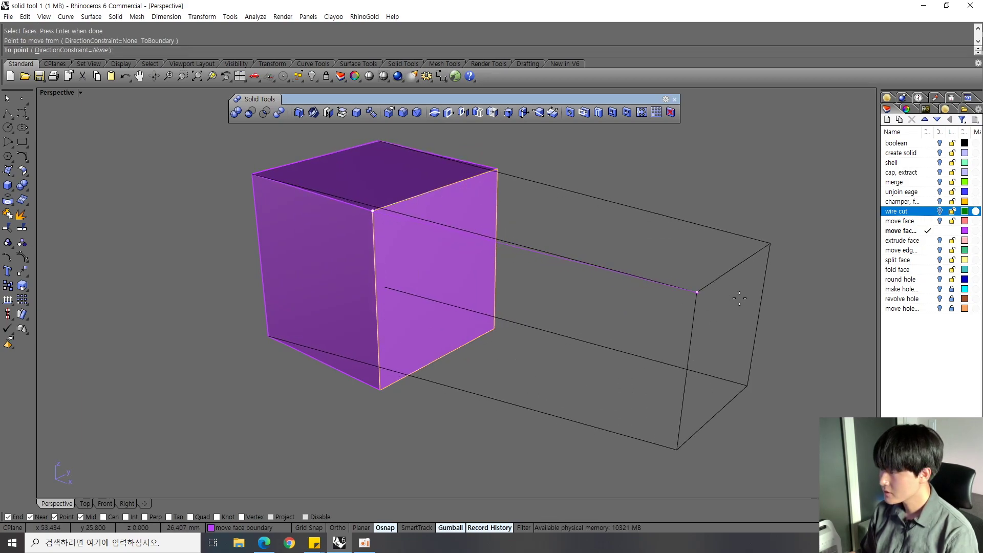
right_drag(702, 324, 726, 316)
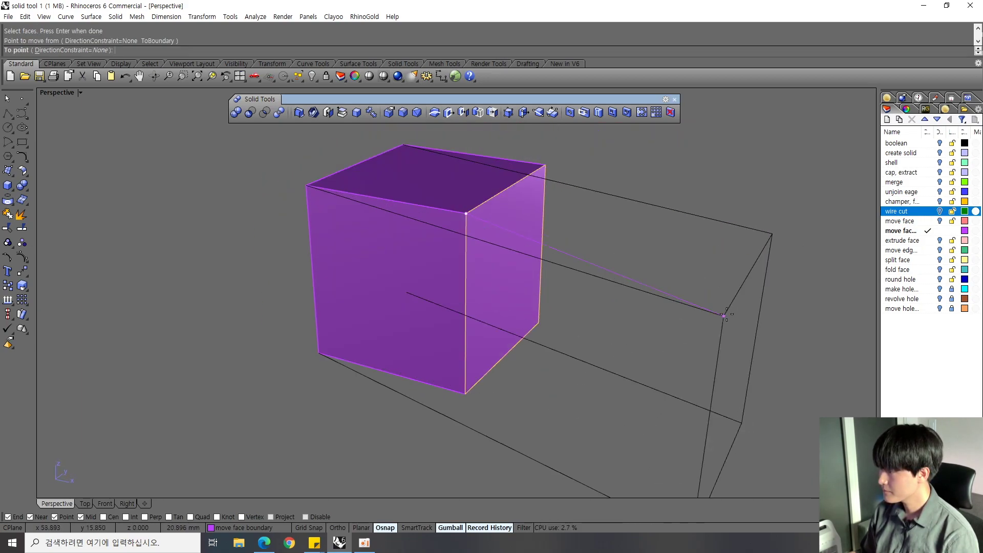
click(836, 253)
Step: Examine the slanted, stretched shape of the solid from several sides in the Perspective and Top views
scroll(747, 249, down, 5)
shift+right_drag(747, 250, 584, 229)
right_drag(584, 229, 443, 205)
click(442, 208)
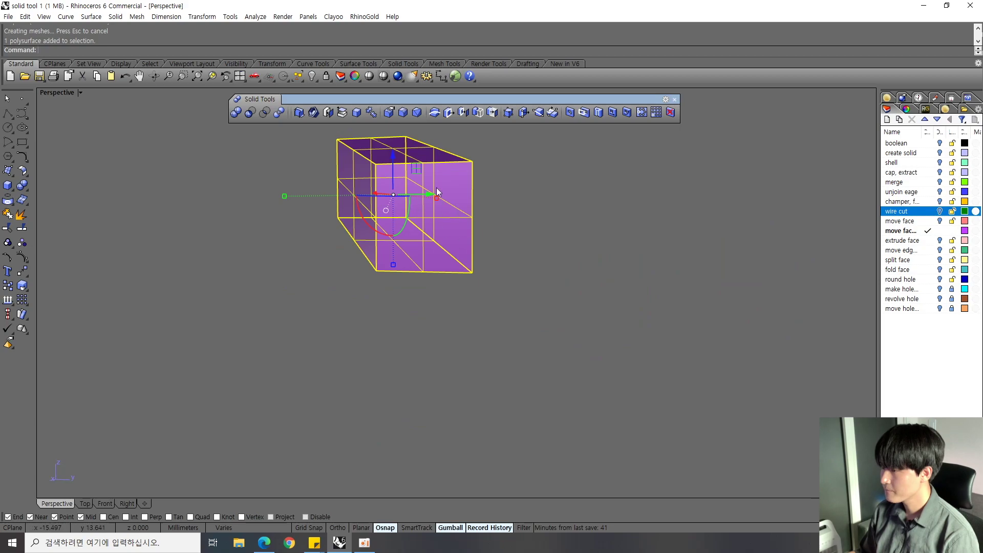
key(Escape)
right_drag(313, 236, 386, 325)
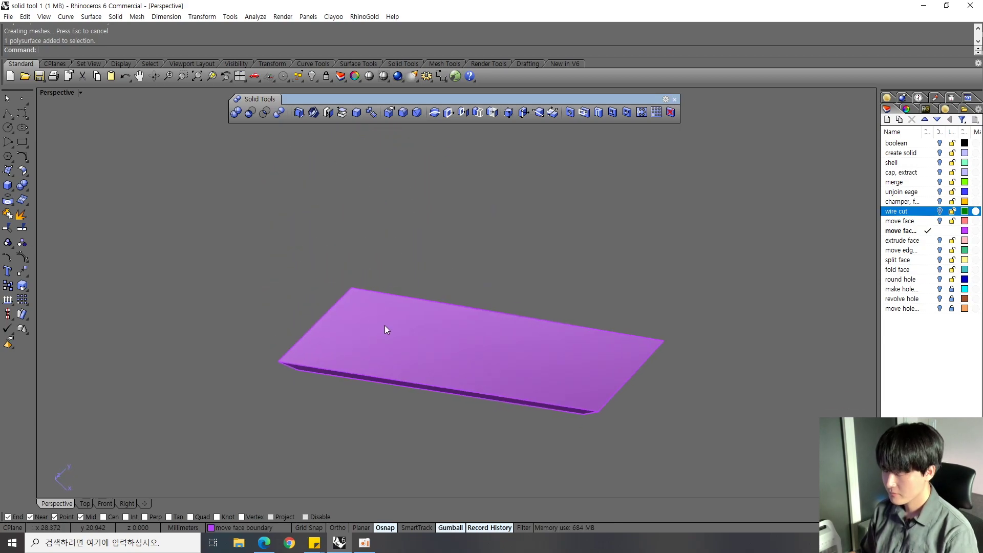
key(ctrl+F1)
scroll(410, 290, down, 2)
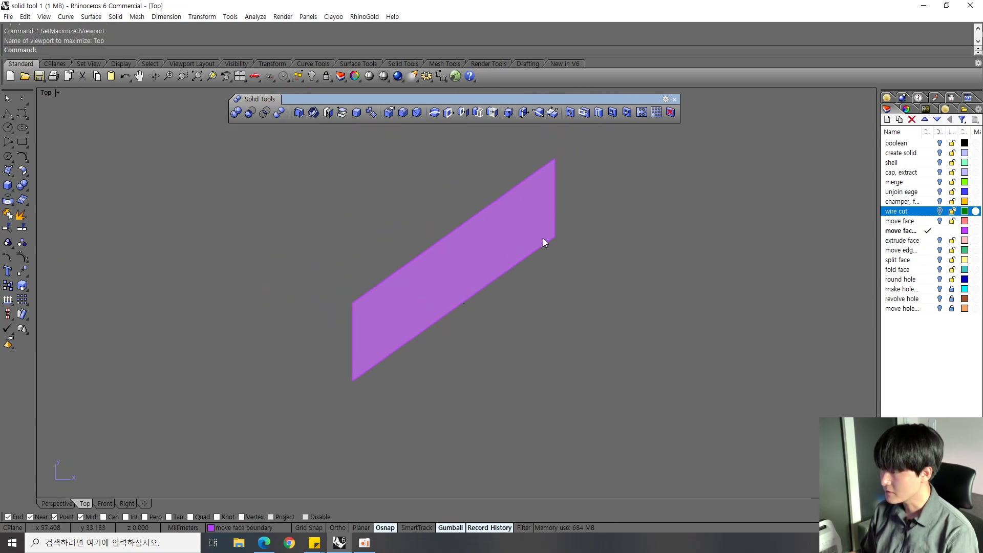
key(ctrl+F3)
right_drag(564, 307, 490, 273)
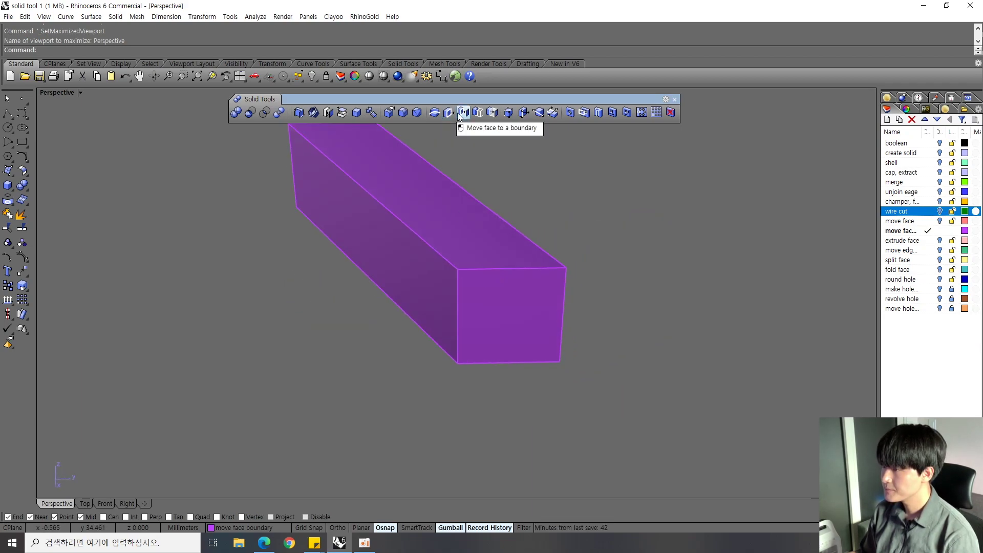
Step: Undo the face move on the cube and show the hidden V-shaped wall again
key(ctrl+z)
right_drag(505, 254, 631, 247)
key(ctrl+shift+h)
click(634, 286)
key(Return)
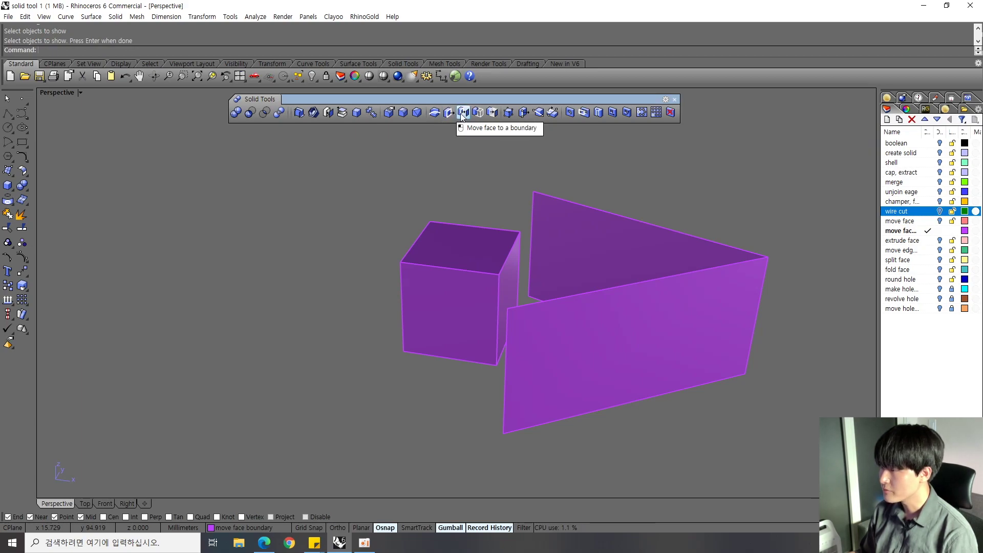
Step: Move the cube's side face that points toward the V-shaped wall up to that wall as its boundary
scroll(492, 169, up, 5)
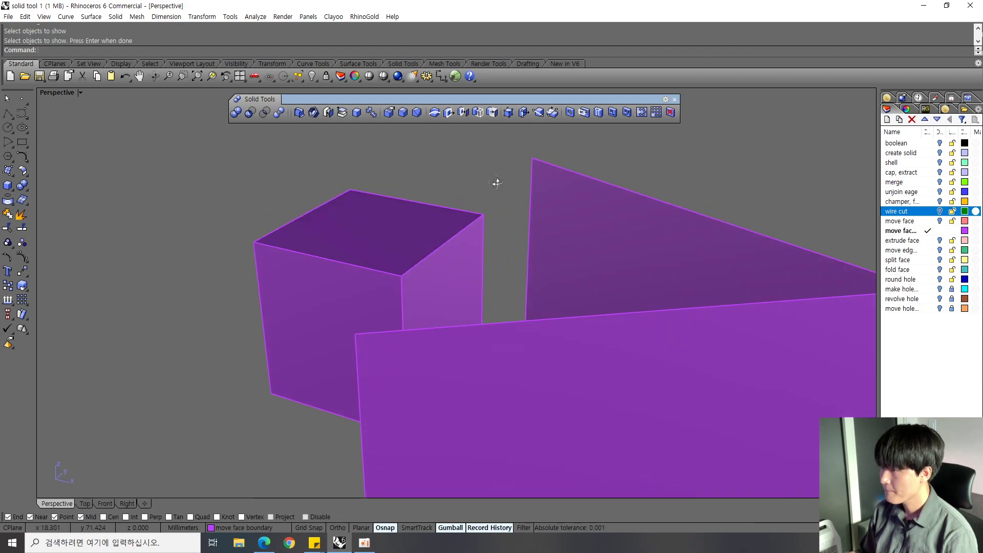
scroll(497, 183, down, 3)
click(463, 112)
right_drag(421, 182, 448, 138)
click(337, 276)
key(Return)
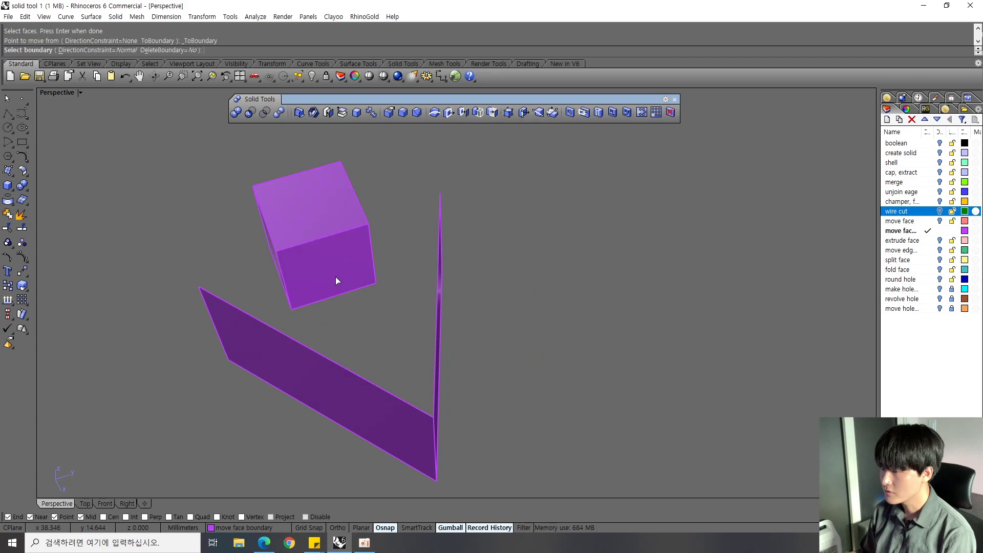
right_drag(336, 281, 410, 325)
click(506, 328)
key(Return)
Step: Examine from several sides how the extended solid's end meets both halves of the V-shaped wall
right_drag(495, 327, 627, 261)
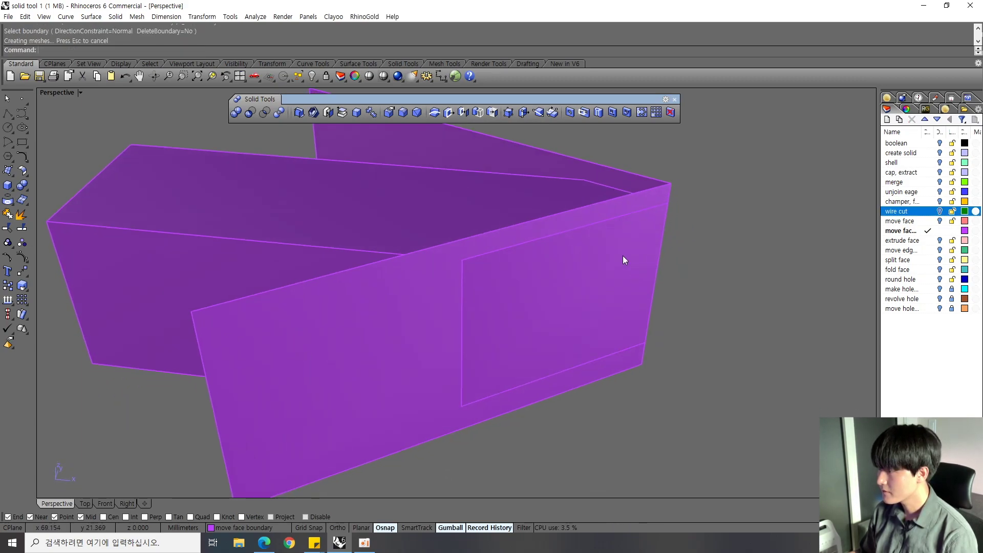
right_drag(553, 253, 572, 227)
right_drag(573, 346, 509, 361)
right_drag(439, 380, 458, 326)
right_drag(603, 267, 435, 351)
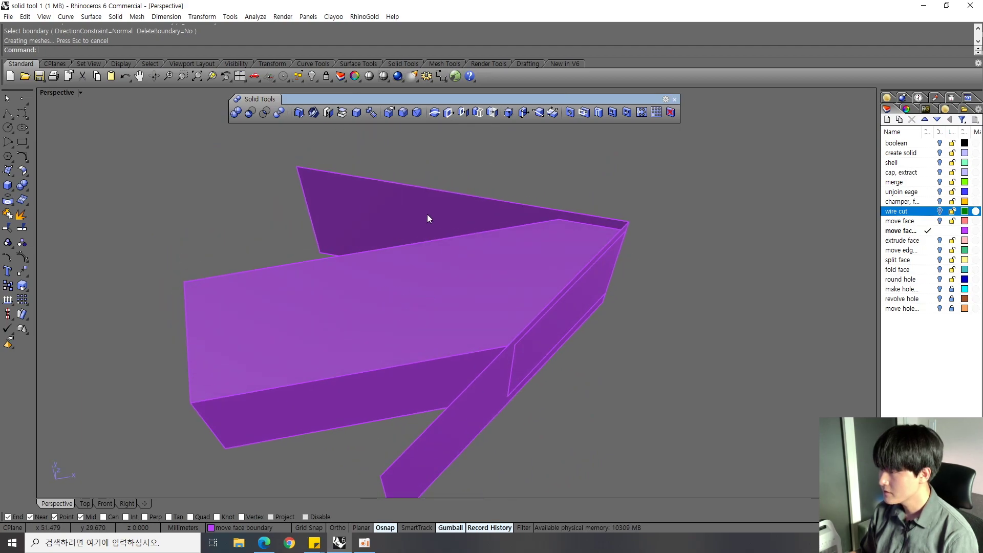
right_drag(671, 218, 612, 244)
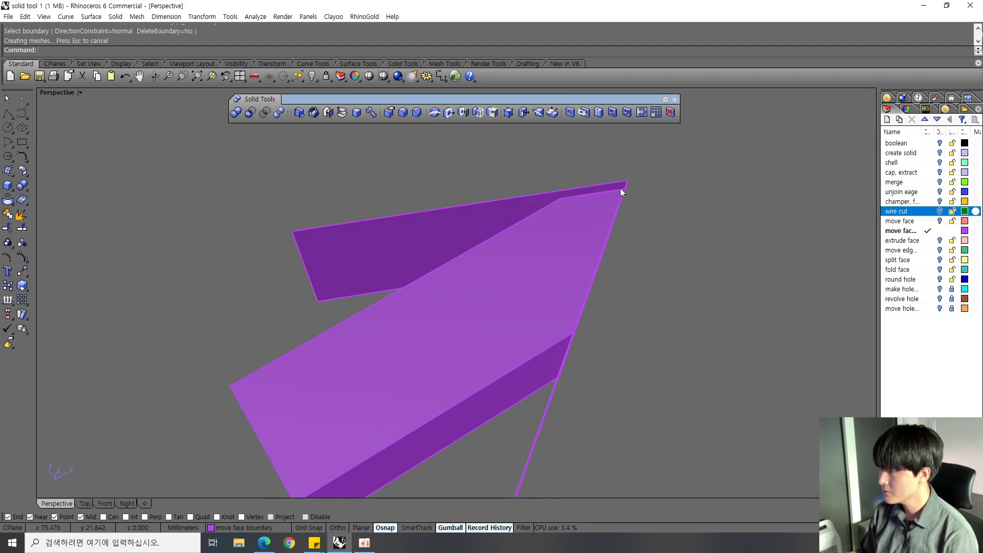
right_drag(620, 192, 575, 272)
Step: Hide the V-shaped wall and select the extended solid to check its pointed end
click(529, 331)
right_drag(529, 330, 487, 349)
key(ctrl+h)
click(515, 309)
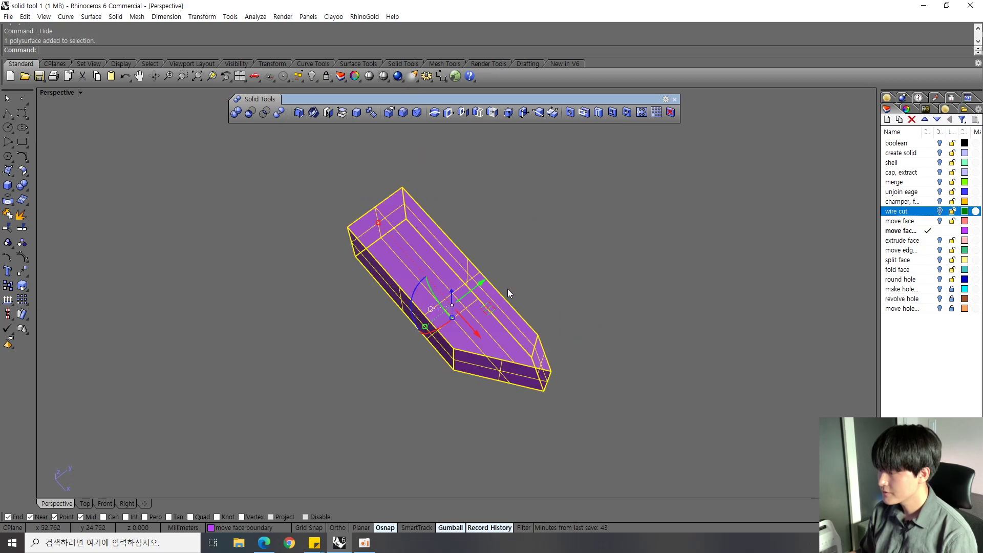
Step: Undo the hiding of the V-shaped wall and the face move that extended the cube
key(ctrl+z)
key(ctrl+z)
key(ctrl+z)
click(423, 274)
click(470, 296)
Step: Repeat Move Face to Boundary on the cube's side face, using the V-shaped wall as the boundary
right_drag(456, 322, 652, 325)
right_drag(522, 273, 520, 247)
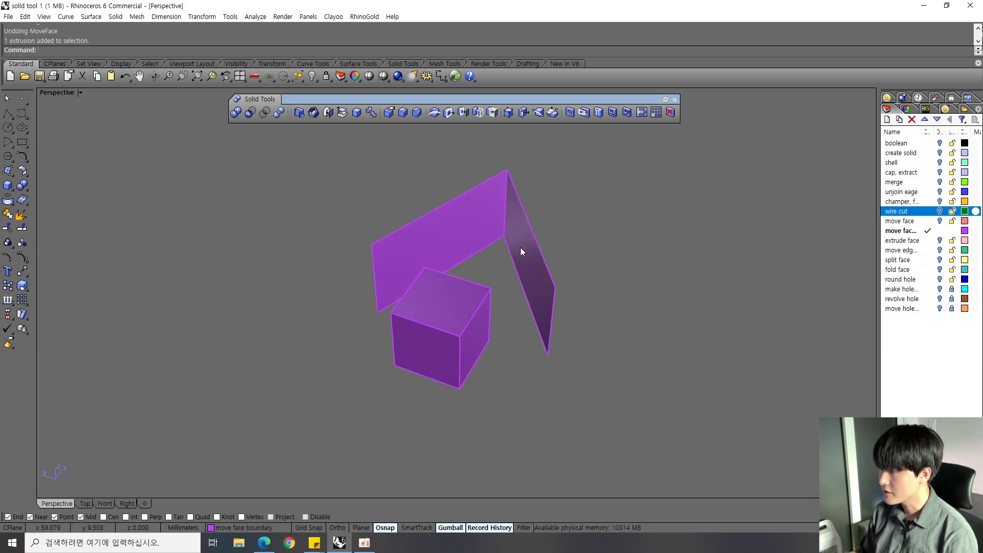
right_drag(515, 214, 438, 205)
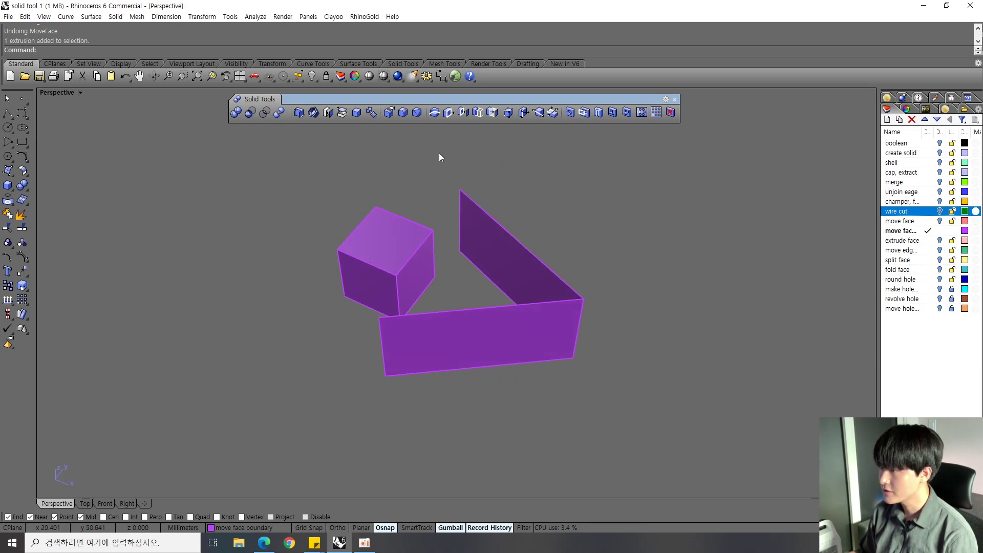
click(463, 112)
click(420, 268)
key(Return)
click(531, 281)
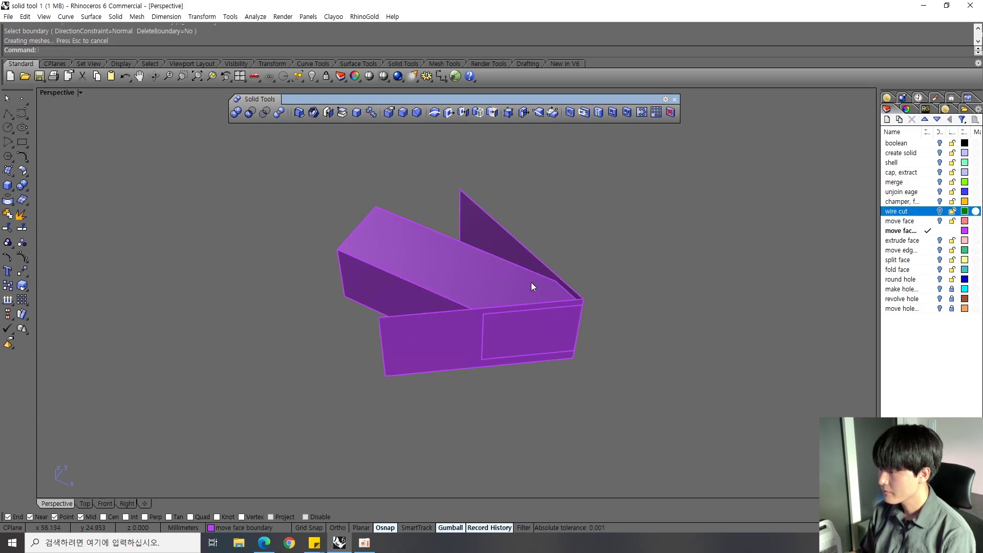
Step: Hide the V-shaped wall so that only the extended solid stays in view
right_drag(530, 282, 529, 331)
key(ctrl+h)
right_drag(495, 379, 471, 317)
click(385, 334)
key(Return)
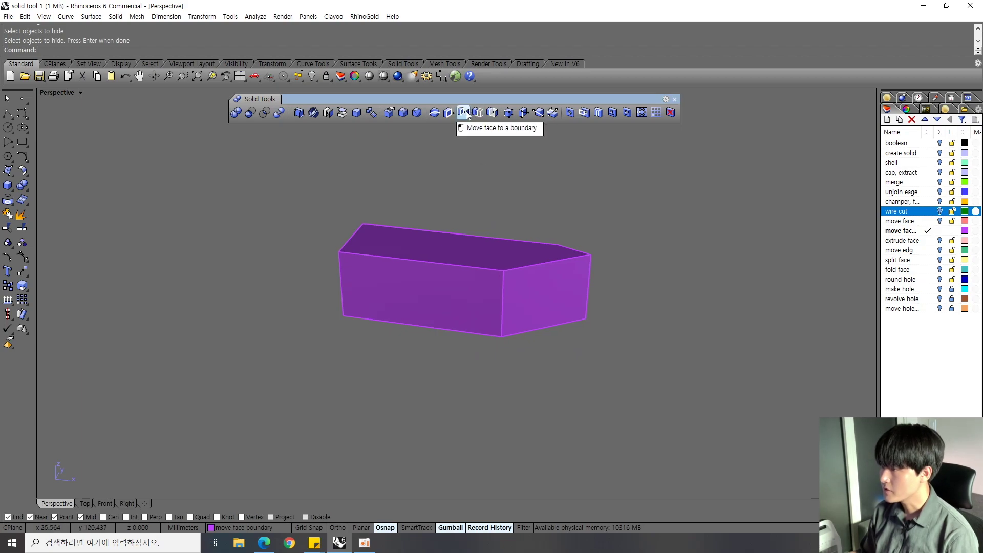
Step: Undo the last hide and face move to restore the original cube beside the wall
key(ctrl+z)
key(ctrl+z)
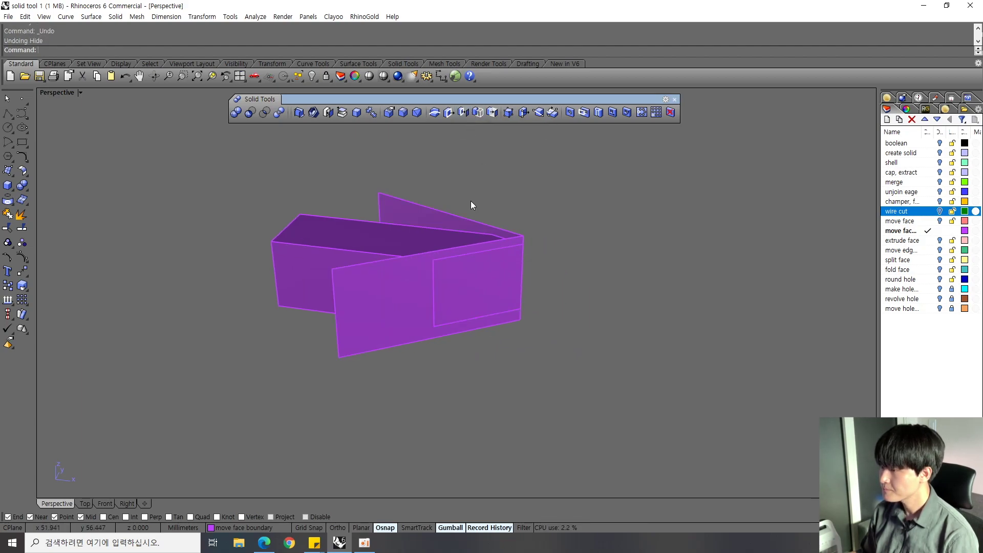
right_drag(480, 242, 431, 197)
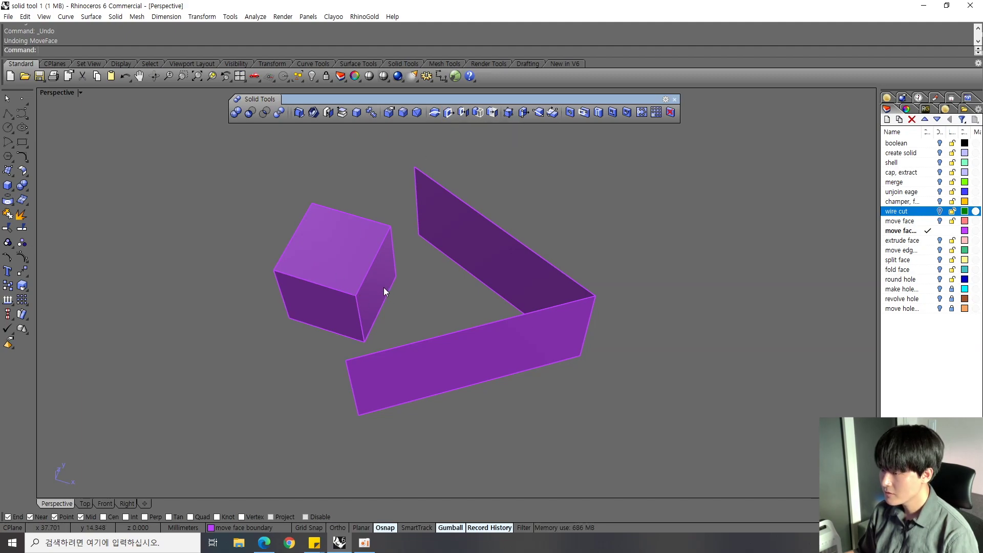
Step: Examine the cube and the V-shaped boundary wall from several sides, highlighting each object in turn
right_drag(365, 288, 383, 262)
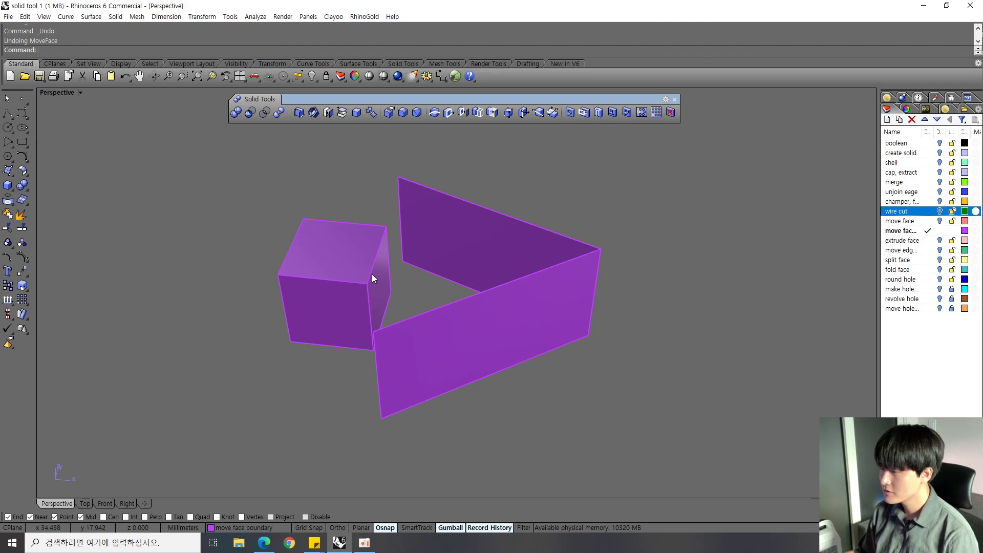
right_drag(551, 301, 433, 292)
right_drag(560, 298, 408, 267)
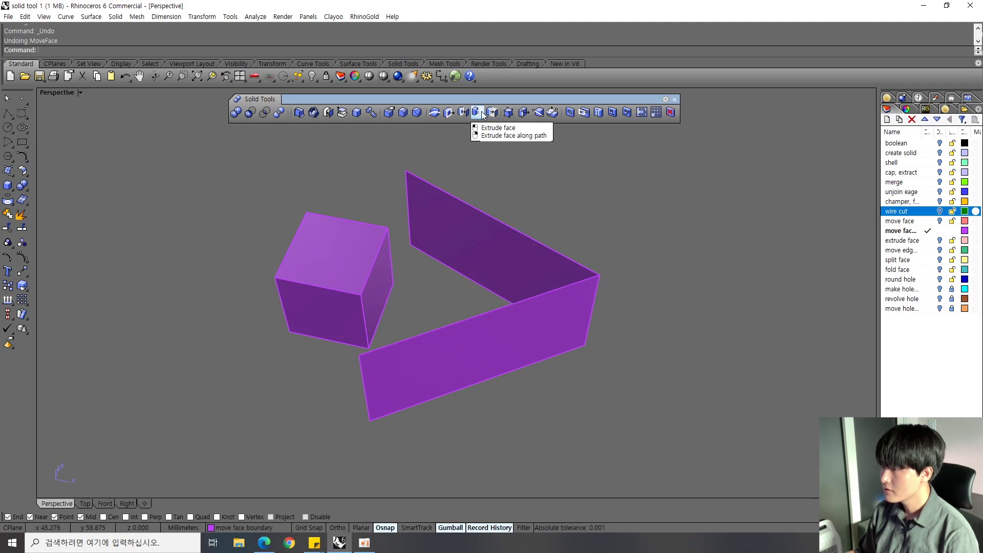
click(460, 221)
right_drag(518, 312, 584, 254)
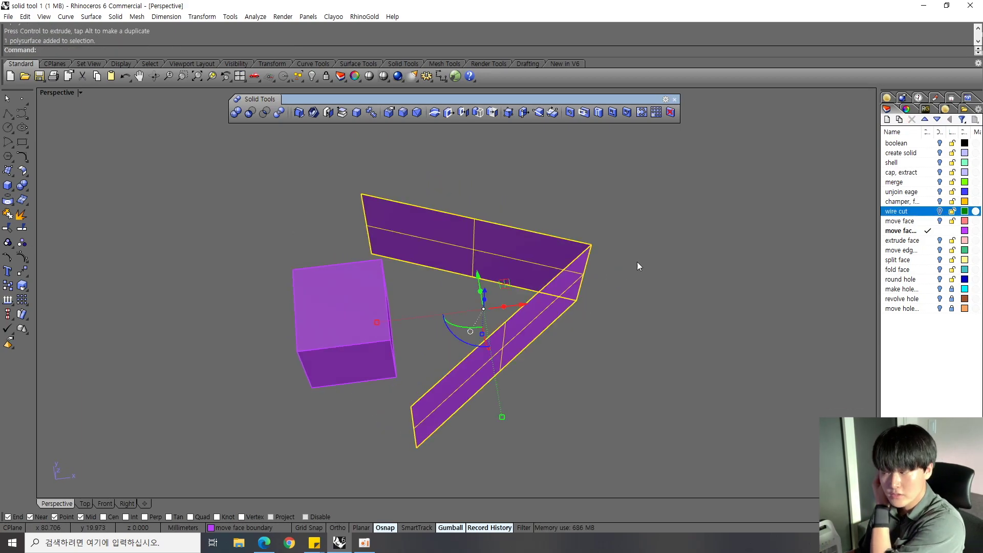
click(621, 298)
right_drag(621, 298, 472, 345)
click(387, 274)
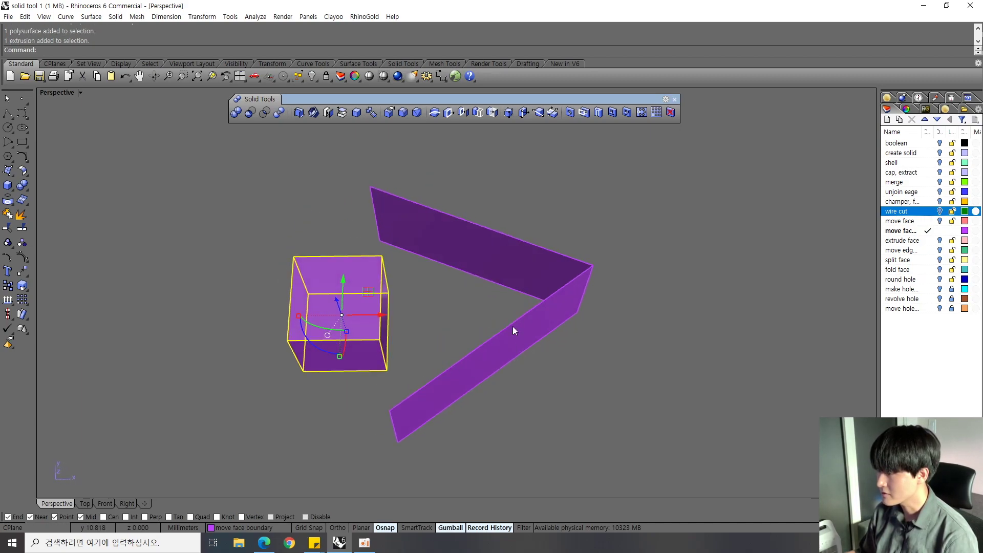
click(610, 375)
right_drag(609, 375, 438, 260)
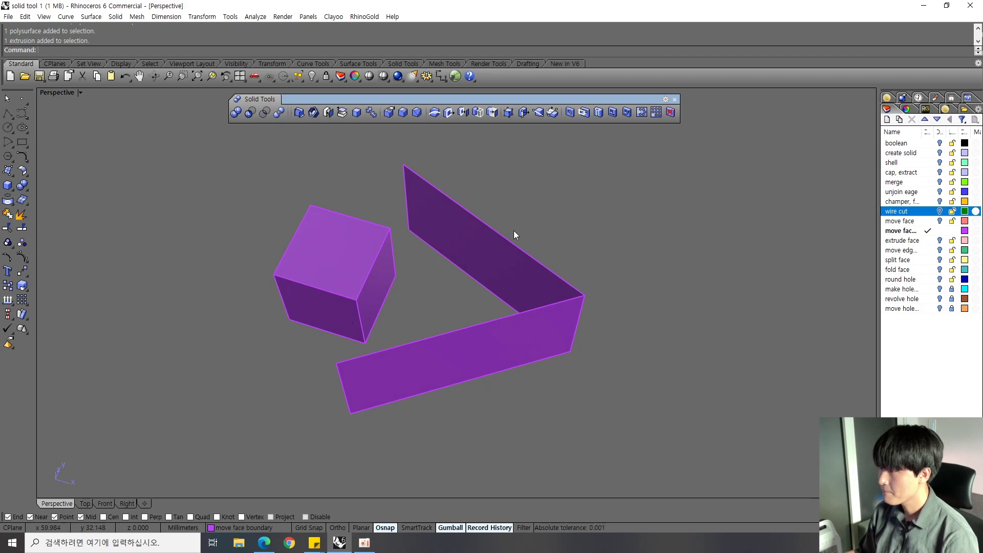
right_drag(489, 178, 469, 147)
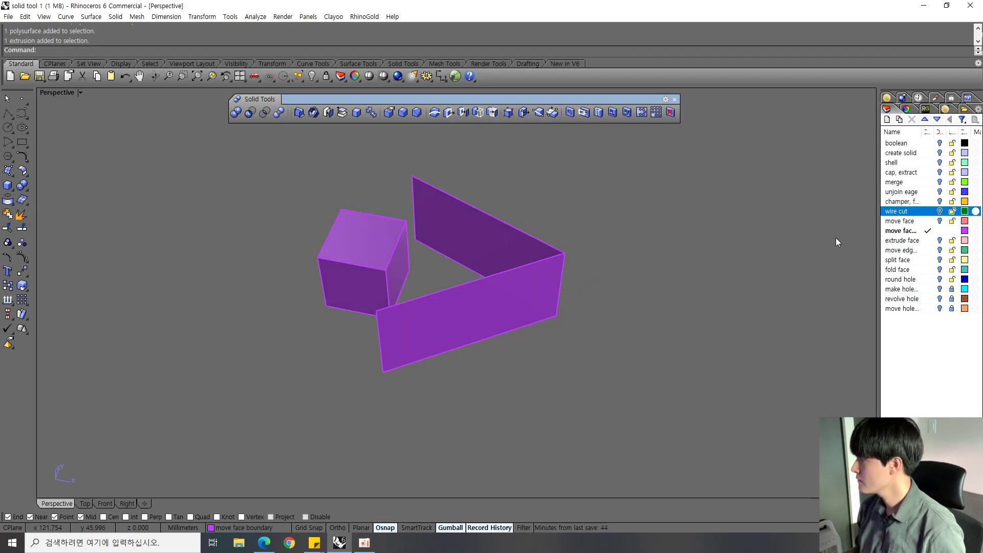
Step: Turn on the extrude face layer, make it current, and turn off the move face boundary layer
click(941, 241)
click(921, 234)
click(928, 240)
click(940, 231)
Step: Hide the wavy path curve and the V-shaped surface so that only the wavy surface stays in view
mouse_move(678, 283)
shift+right_down()
mouse_move(480, 306)
mouse_move(516, 272)
mouse_move(472, 311)
shift+right_up()
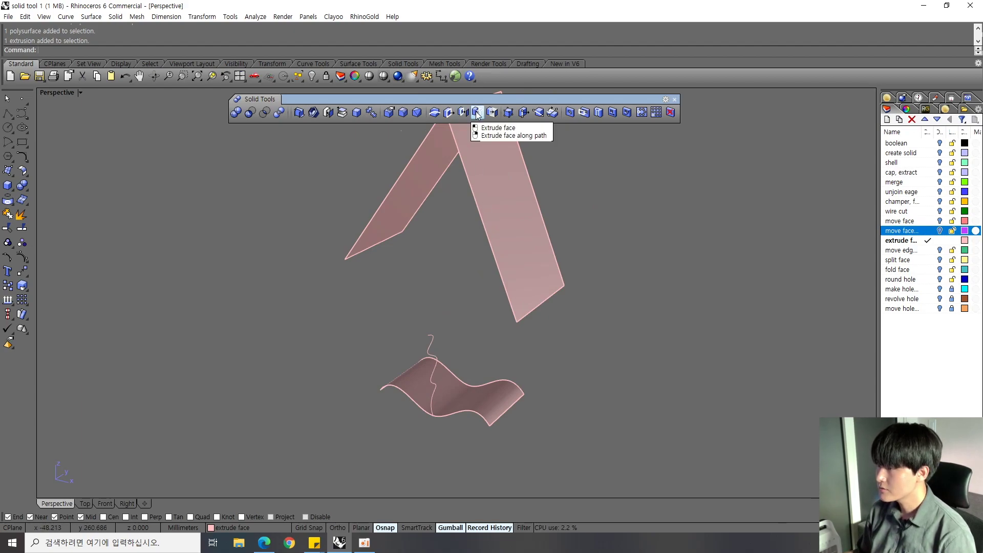
right_drag(454, 269, 457, 267)
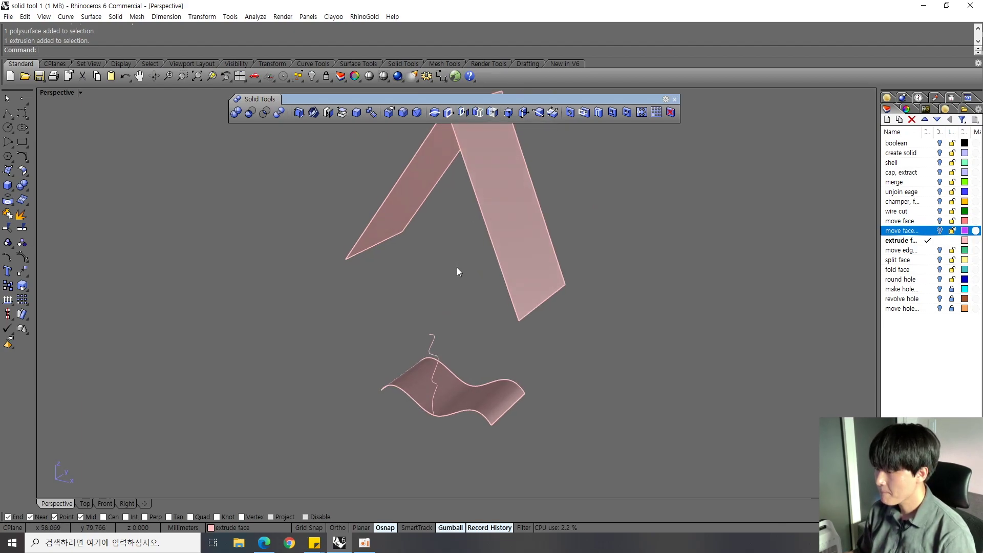
click(433, 338)
shift+click(512, 270)
key(ctrl+h)
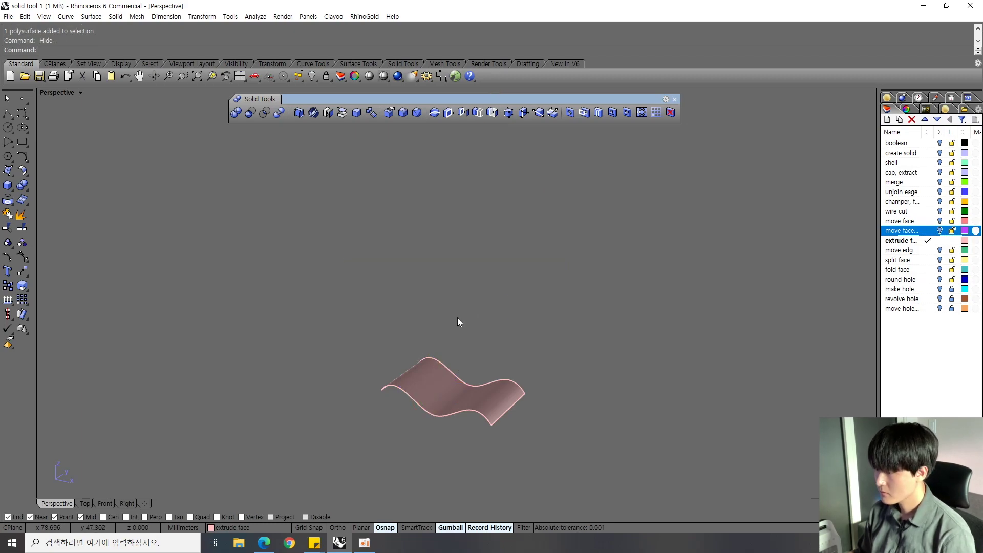
Step: Extrude the wavy surface straight upward about 30 mm as a closed solid
scroll(446, 395, up, 3)
right_drag(444, 396, 460, 263)
click(443, 357)
mouse_move(402, 322)
right_down()
mouse_move(432, 245)
mouse_move(302, 288)
right_up()
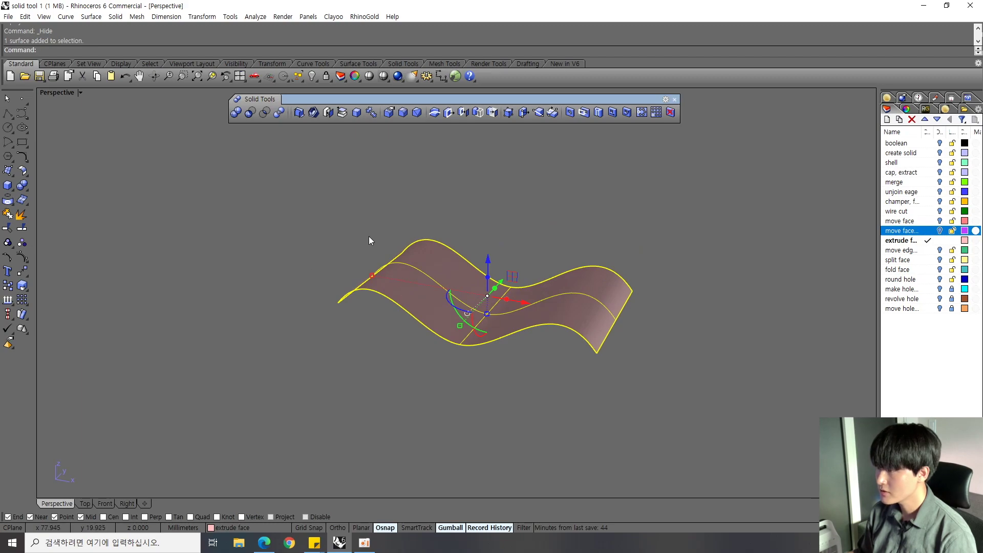
scroll(371, 238, down, 2)
click(293, 223)
click(406, 289)
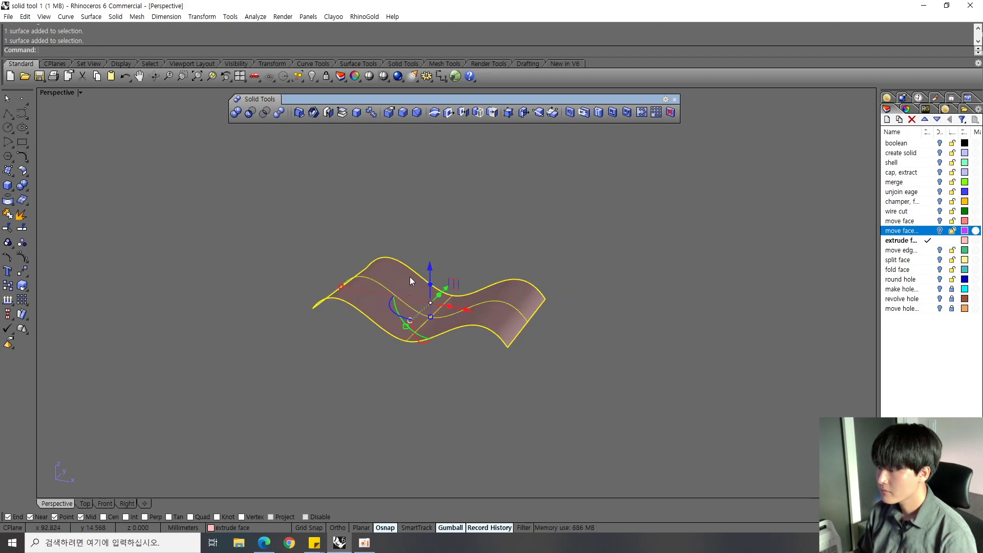
click(408, 243)
mouse_move(408, 244)
right_down()
mouse_move(471, 282)
mouse_move(359, 212)
mouse_move(495, 312)
right_up()
click(495, 313)
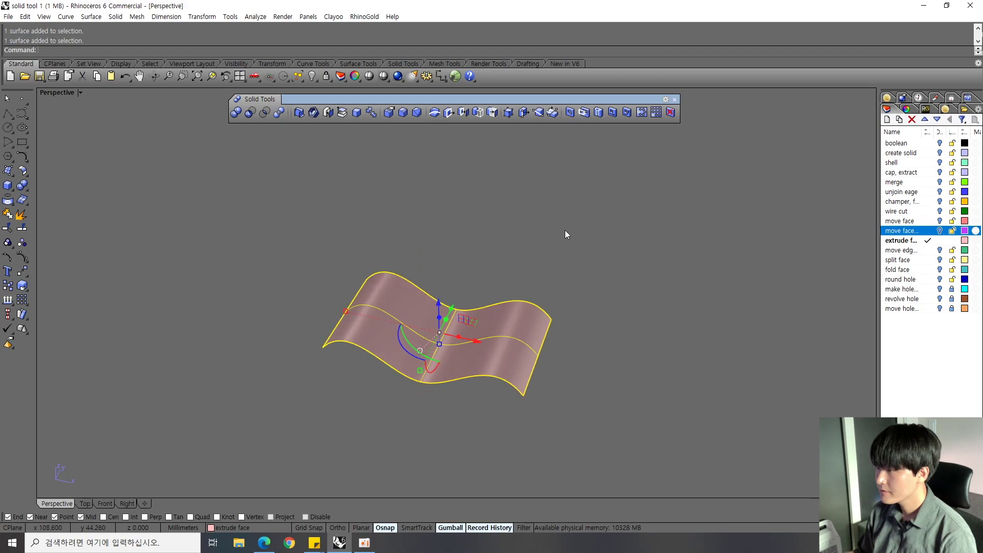
click(489, 113)
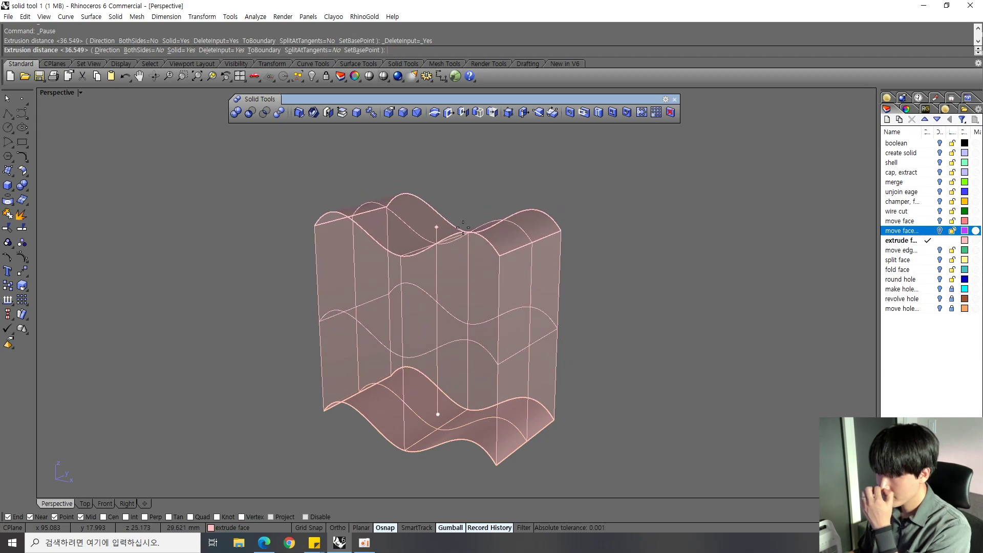
click(462, 227)
Step: Undo the straight extrusion of the wavy surface and show the hidden path curve again
shift+right_drag(517, 316, 531, 289)
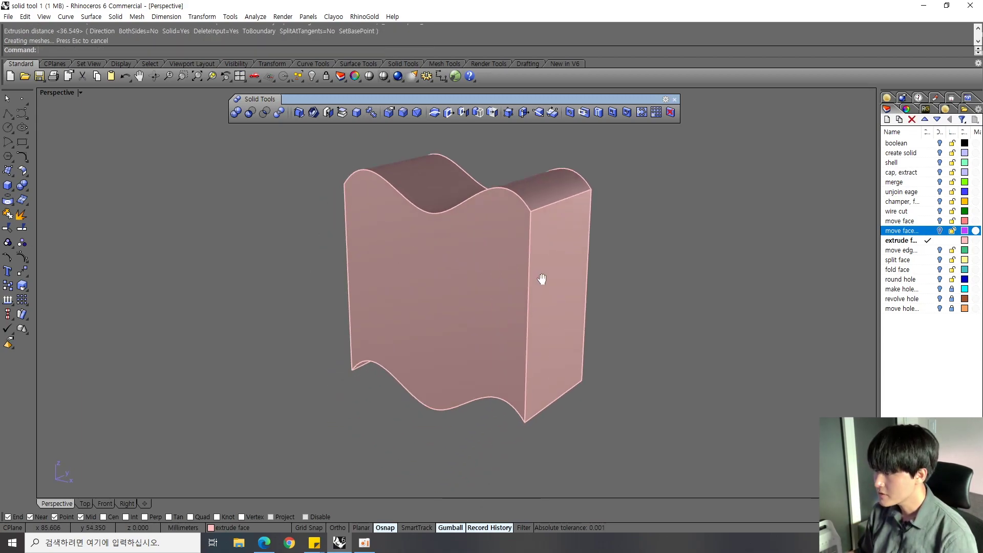
right_drag(537, 191, 577, 340)
key(ctrl+z)
click(482, 215)
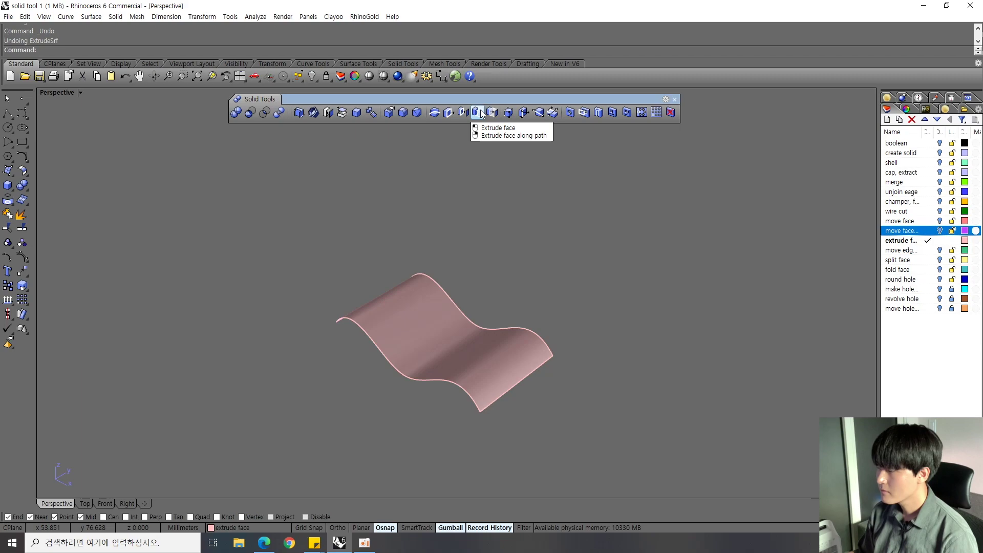
key(ctrl+shift+h)
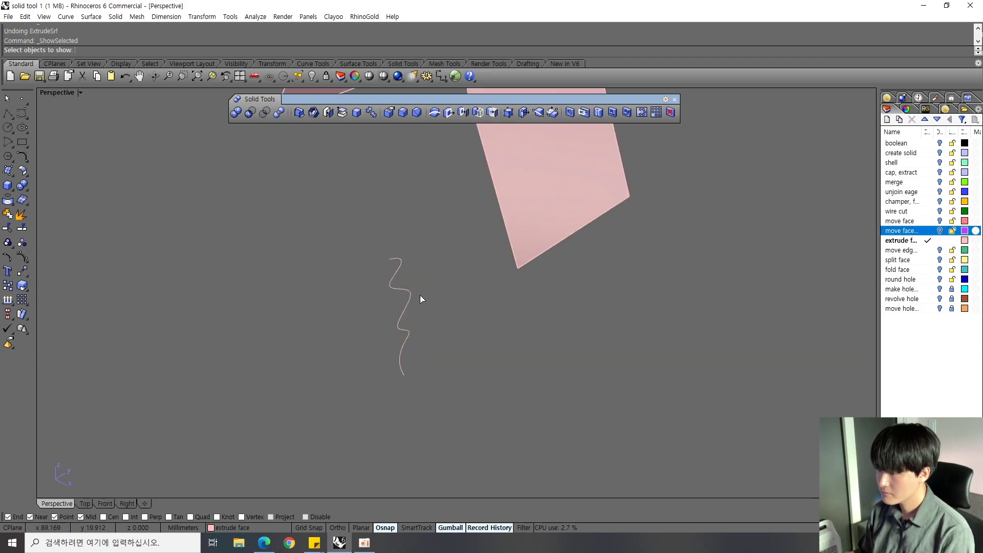
click(410, 292)
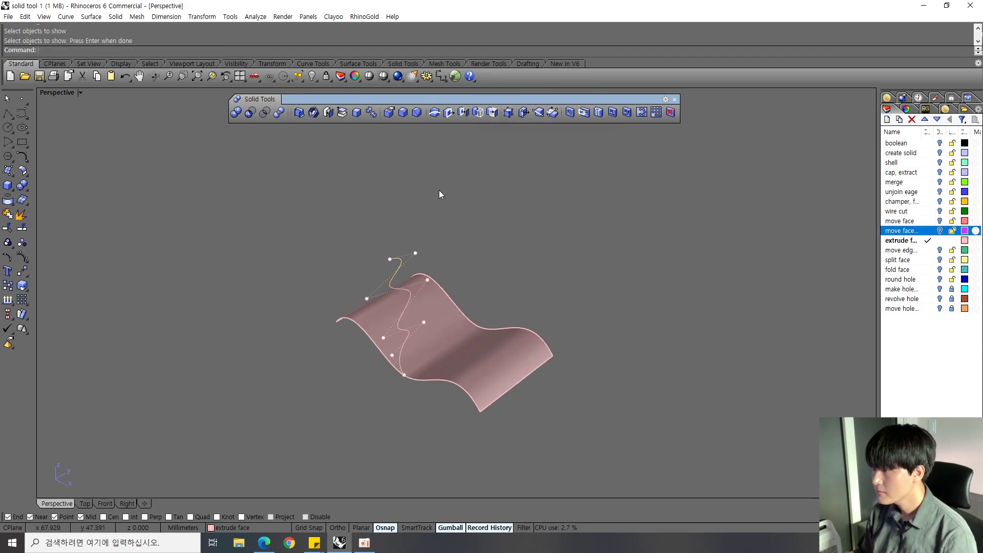
Step: Extrude the wavy surface into a solid along the winding path curve that rises from its front edge
right_click(477, 120)
right_drag(480, 159, 490, 312)
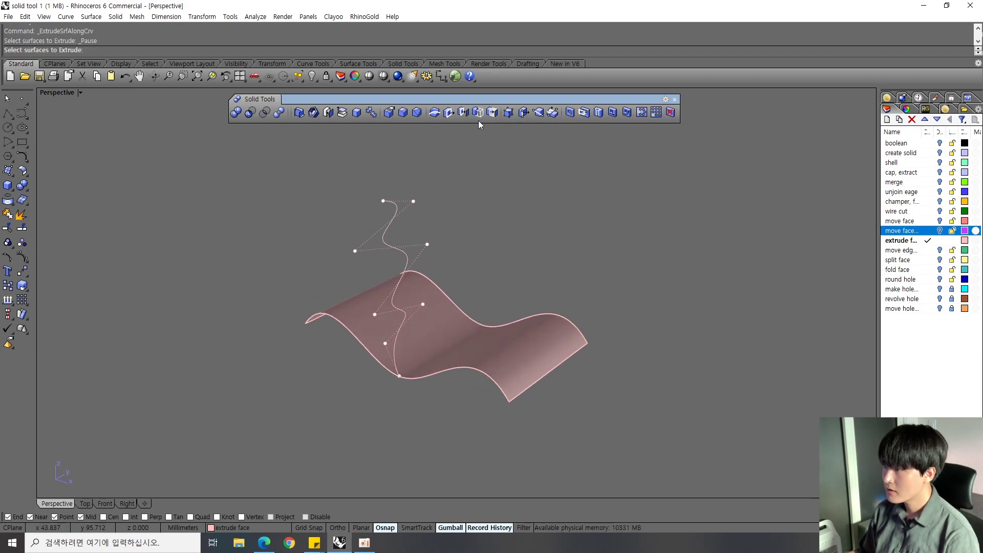
scroll(435, 259, down, 5)
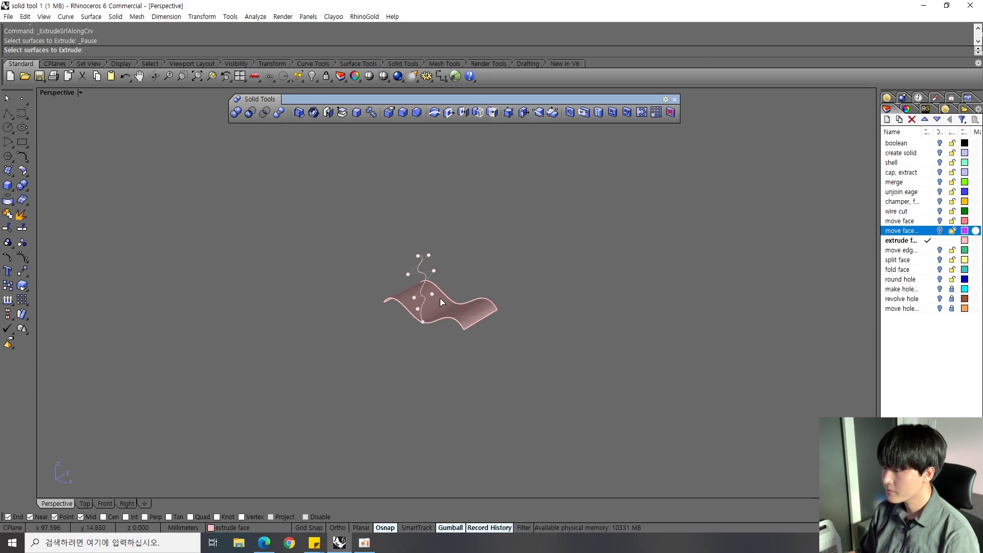
right_drag(459, 319, 468, 297)
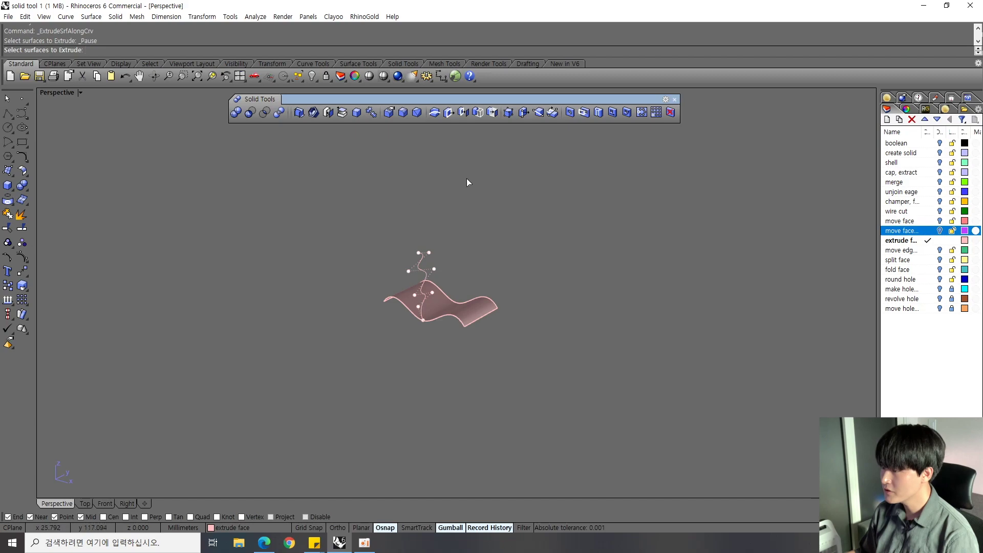
scroll(459, 221, up, 5)
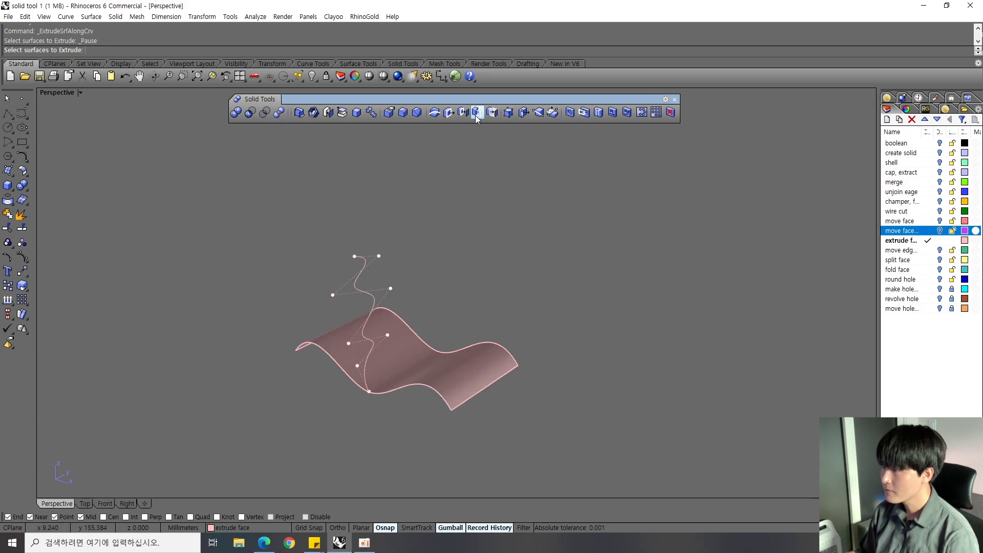
shift+right_drag(465, 283, 550, 215)
right_drag(550, 215, 517, 241)
click(478, 302)
right_drag(512, 299, 497, 286)
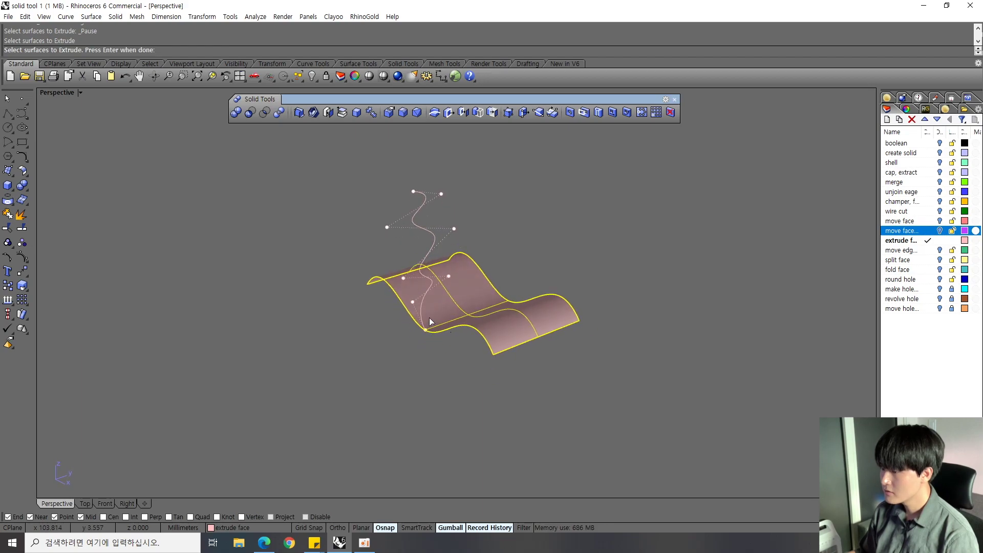
key(Return)
click(419, 306)
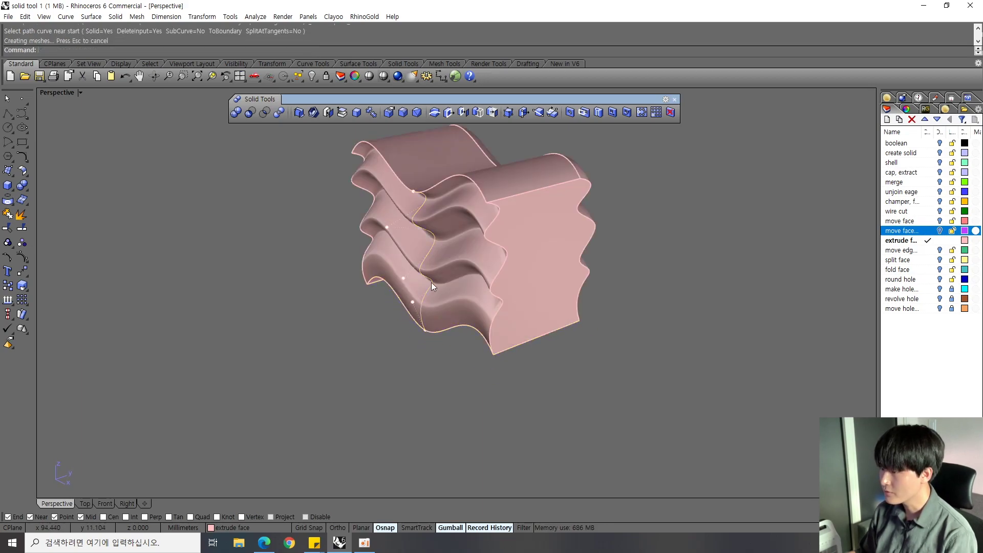
Step: Undo the extrusion of the wavy surface along the winding path curve
mouse_move(411, 235)
right_down()
mouse_move(408, 223)
mouse_move(346, 291)
mouse_move(392, 252)
mouse_move(436, 269)
mouse_move(409, 281)
mouse_move(437, 219)
right_up()
key(ctrl+z)
key(Escape)
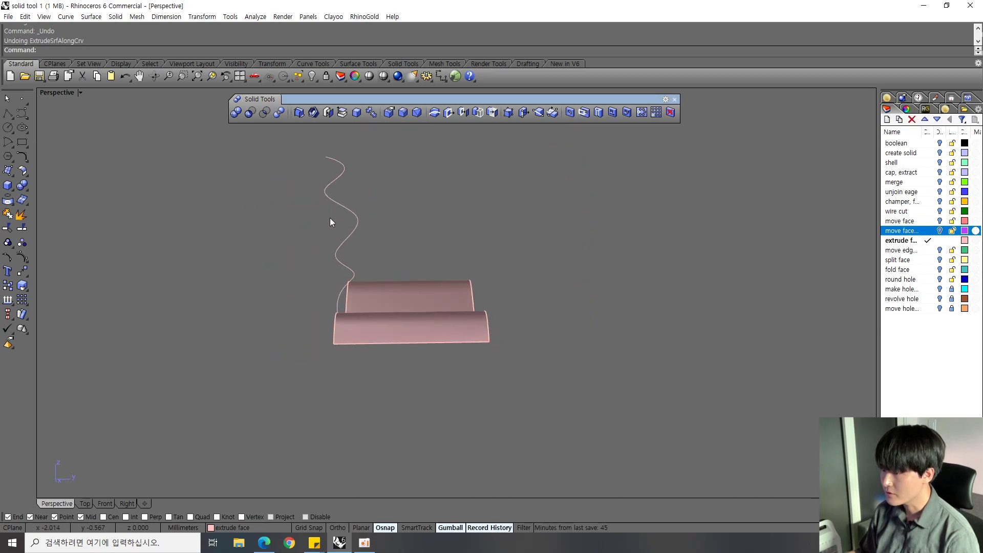
Step: Extrude the wavy surface into a solid along the winding curve again, picking the path near its lower end, and undo that extrusion
right_drag(343, 282, 361, 289)
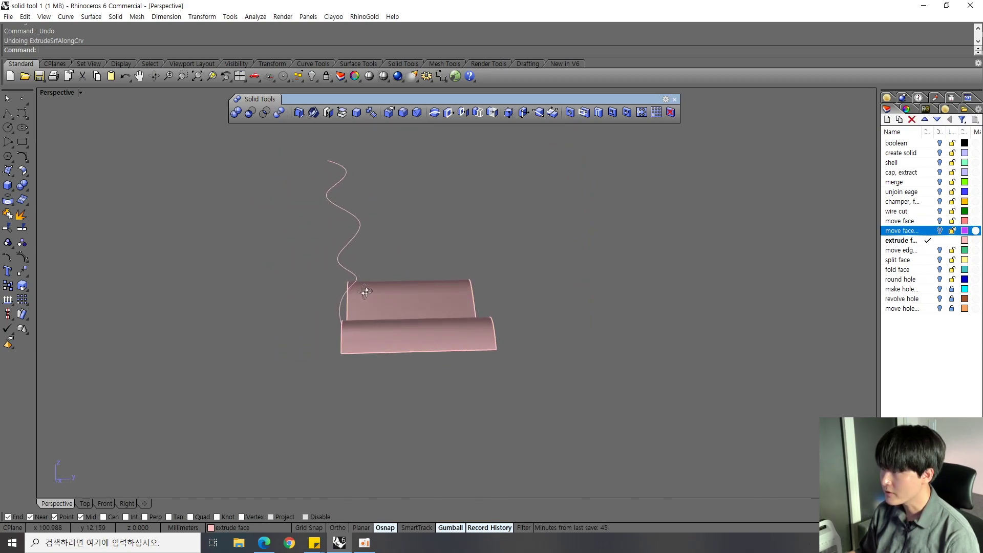
click(492, 114)
right_drag(439, 308, 432, 327)
click(432, 327)
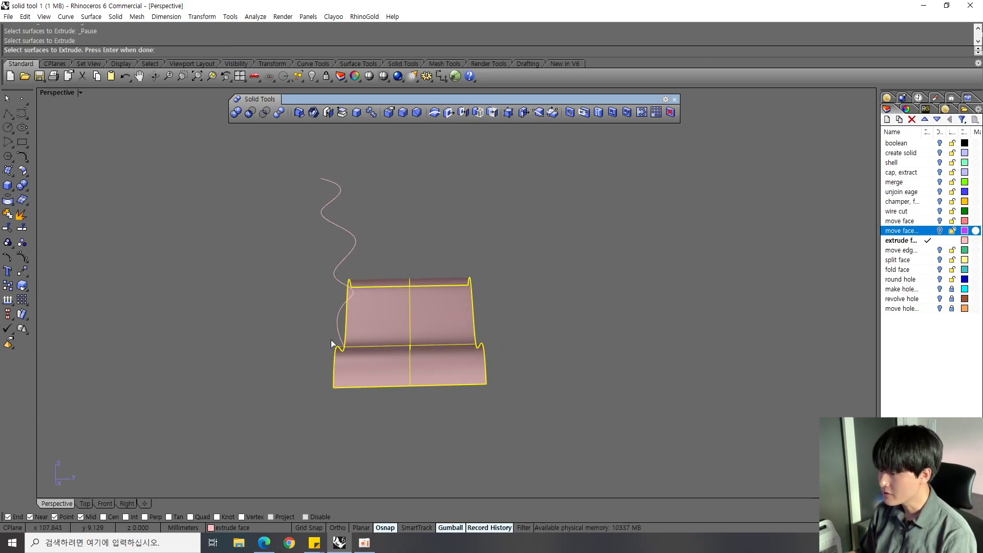
key(Return)
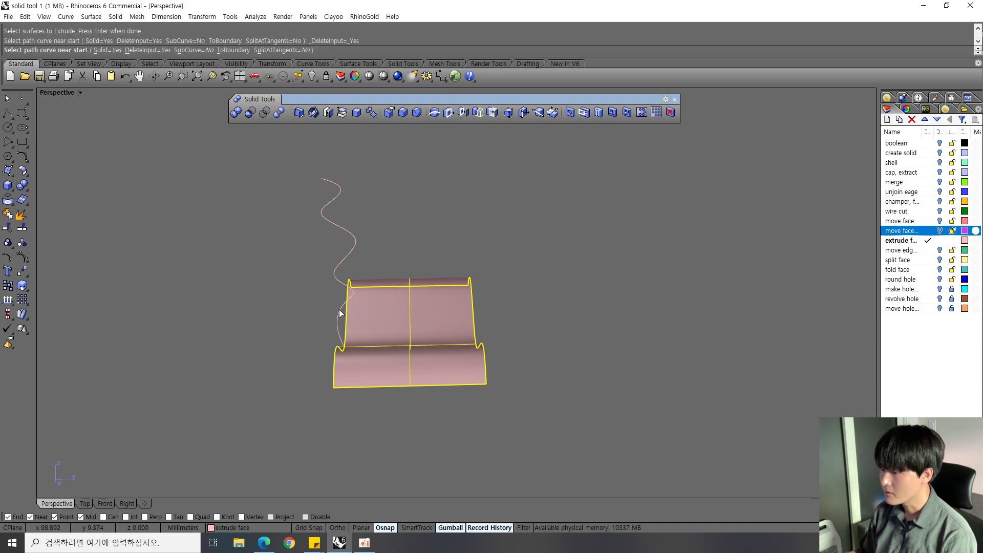
click(339, 304)
mouse_move(352, 262)
right_down()
mouse_move(344, 242)
mouse_move(558, 257)
mouse_move(373, 252)
mouse_move(376, 261)
mouse_move(400, 251)
mouse_move(499, 249)
mouse_move(400, 257)
mouse_move(368, 296)
right_up()
key(ctrl+z)
Step: Show the hidden V-shaped surface above the wavy surface
click(499, 256)
key(ctrl+shift+h)
click(516, 174)
right_click(517, 174)
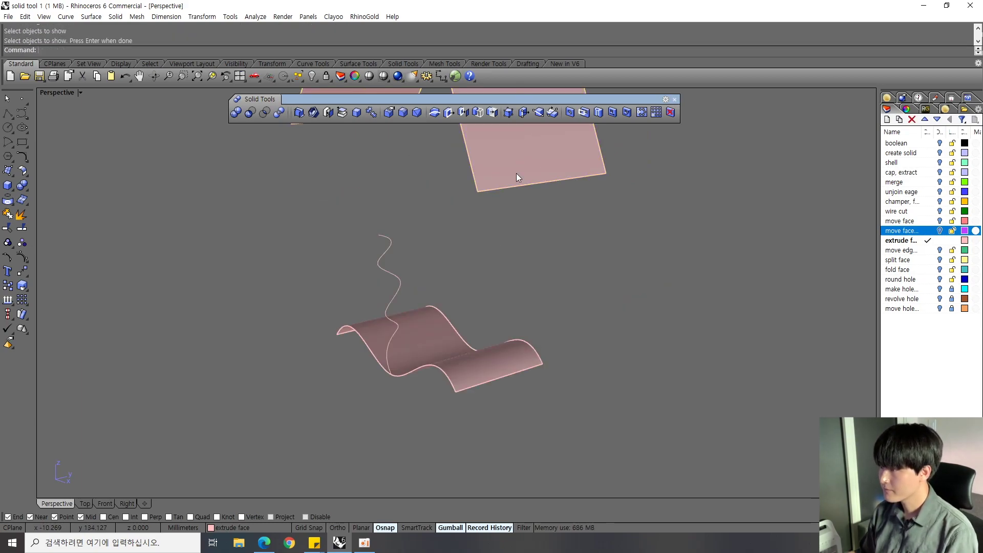
shift+right_drag(453, 246, 425, 266)
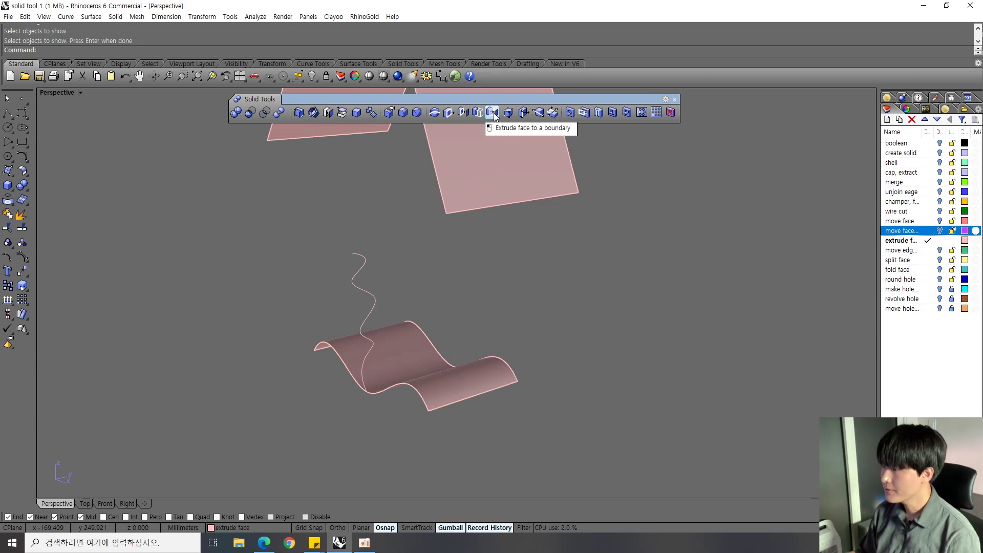
Step: Hide the winding path curve, keeping the wavy surface and the V-shaped surface in view
scroll(406, 259, up, 3)
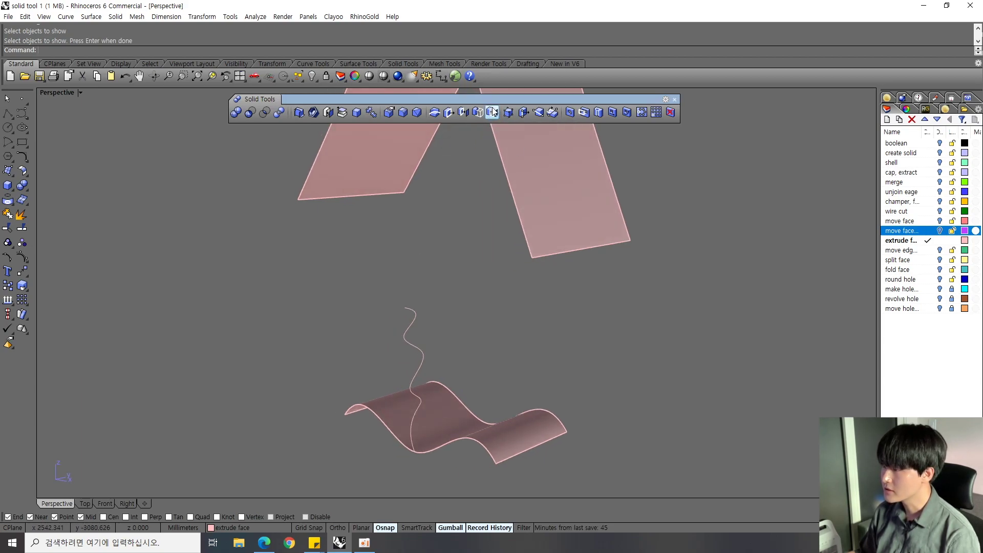
scroll(447, 205, down, 2)
shift+right_drag(447, 200, 437, 214)
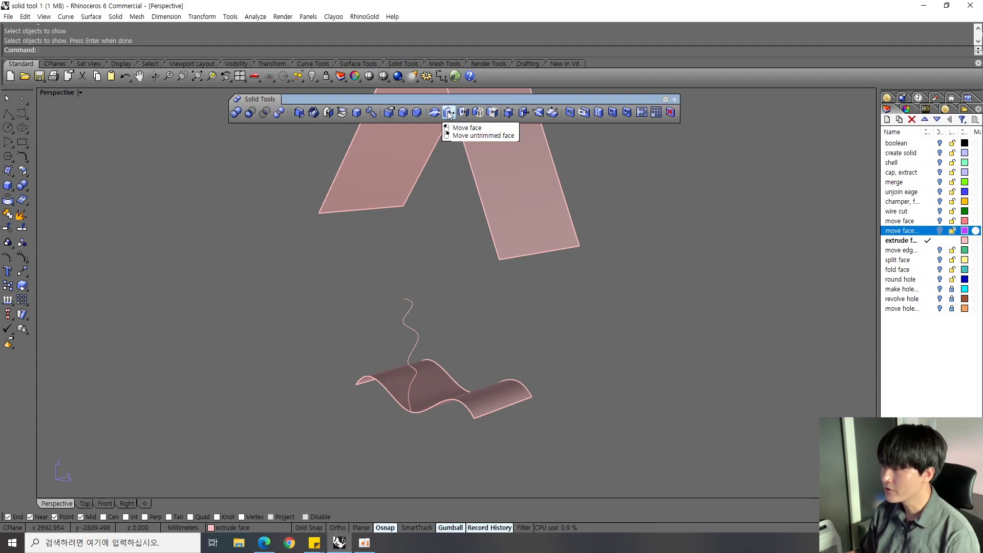
right_drag(463, 131, 474, 154)
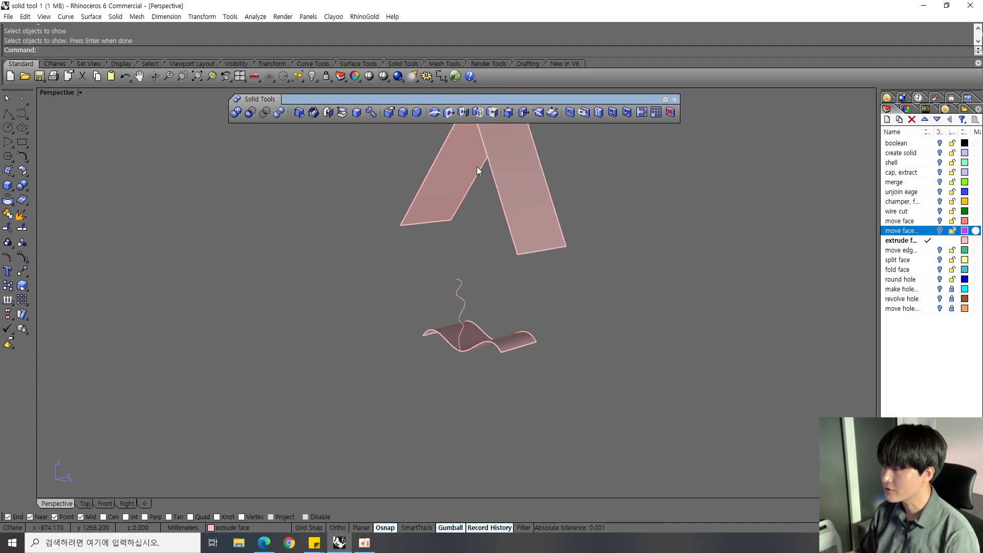
scroll(471, 188, up, 3)
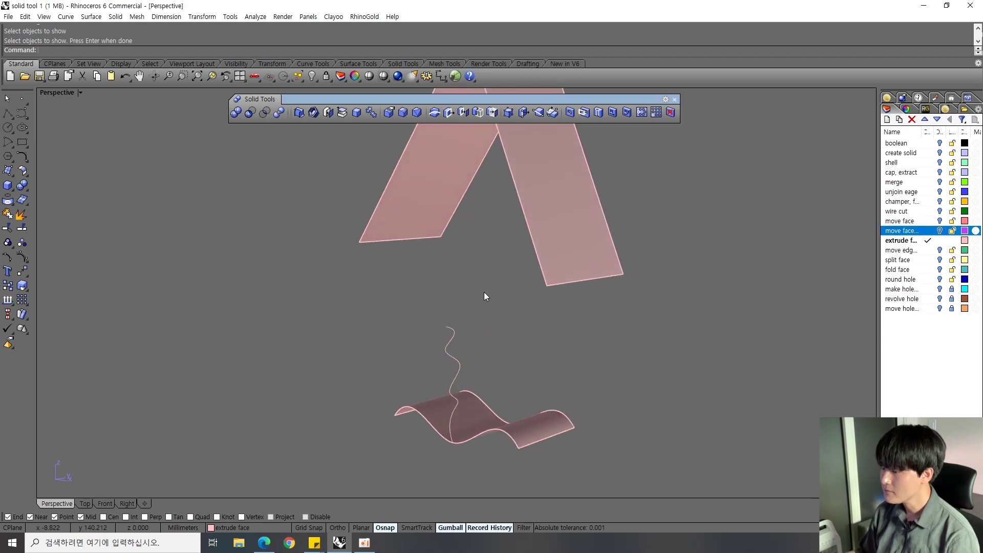
click(502, 386)
click(528, 170)
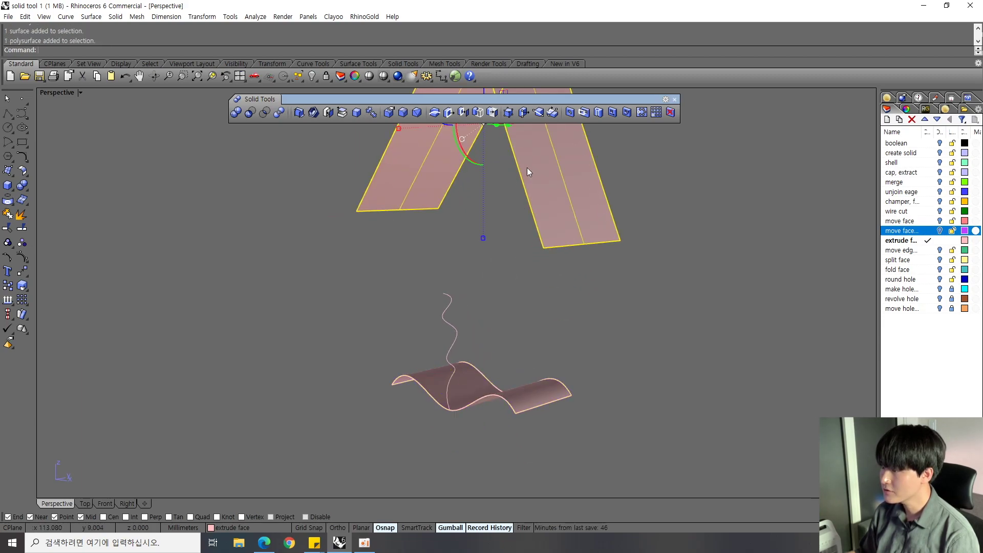
click(451, 263)
click(449, 328)
key(ctrl+h)
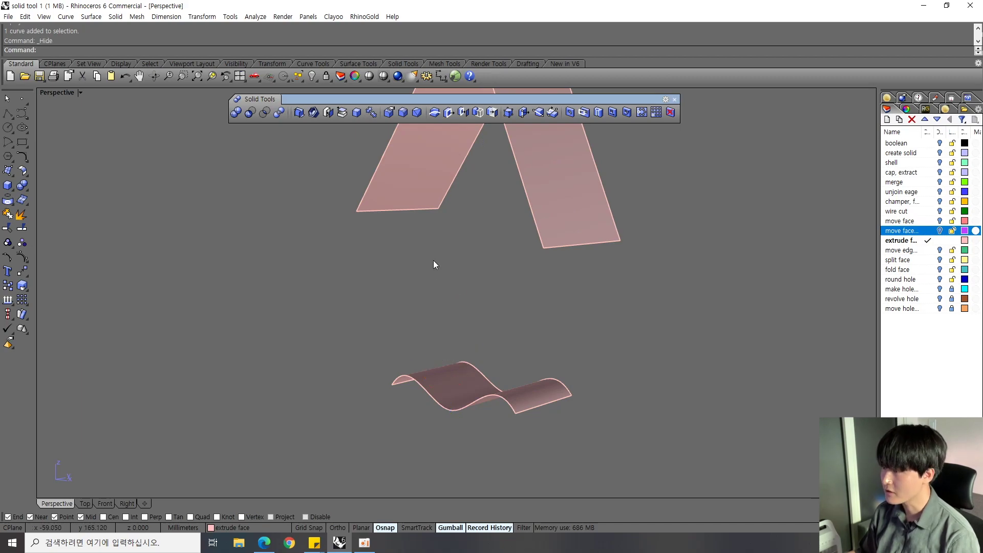
click(491, 114)
right_drag(486, 131, 446, 312)
click(447, 417)
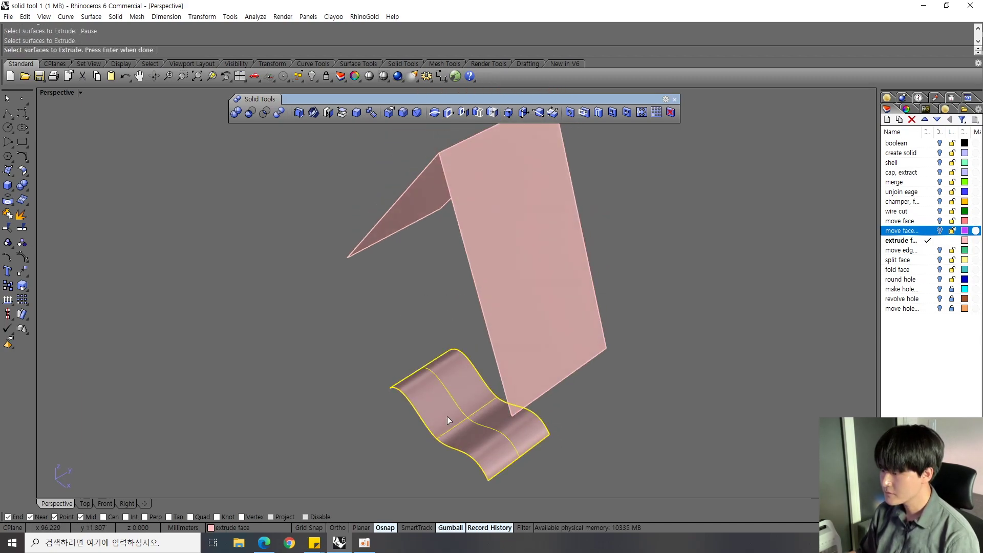
right_drag(416, 363, 449, 188)
click(443, 183)
right_drag(359, 215, 404, 284)
key(Escape)
Step: Extrude the wavy surface up to a boundary, using the V-shaped surface overhead as the boundary
key(space)
click(469, 398)
key(space)
click(419, 223)
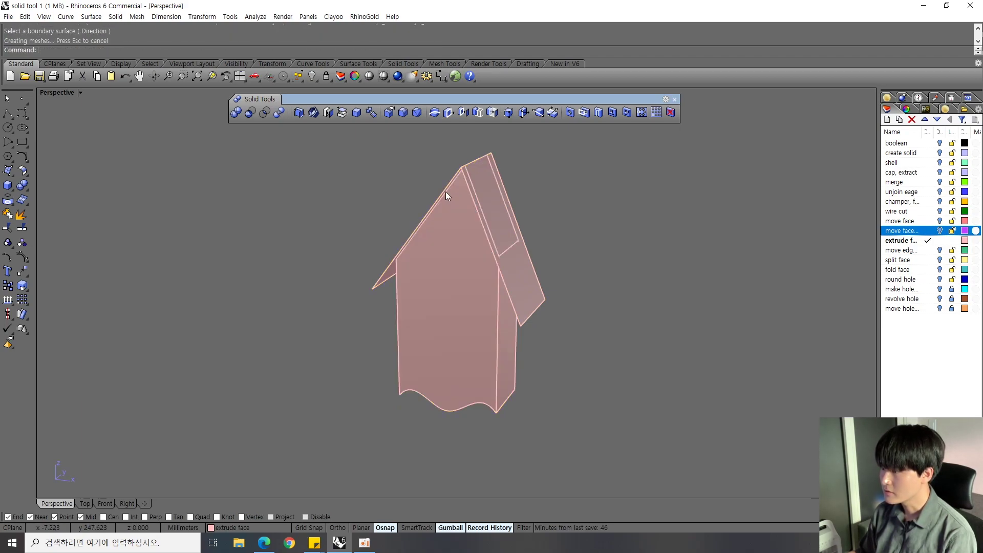
right_drag(449, 266, 476, 247)
right_drag(502, 381, 487, 278)
Step: Hide the V-shaped surface and examine the extruded solid's pointed top and sides
click(503, 291)
click(427, 267)
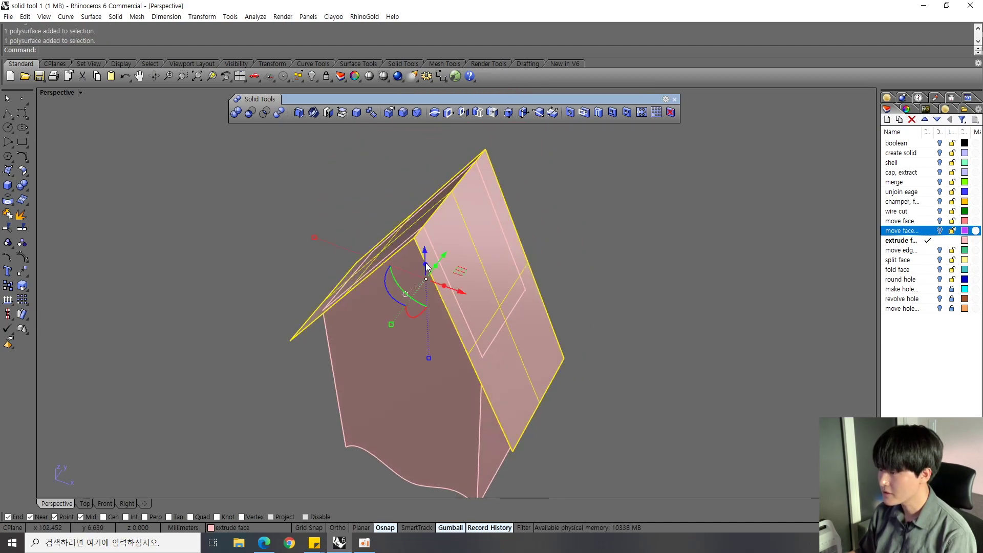
key(ctrl+h)
right_drag(438, 299, 485, 288)
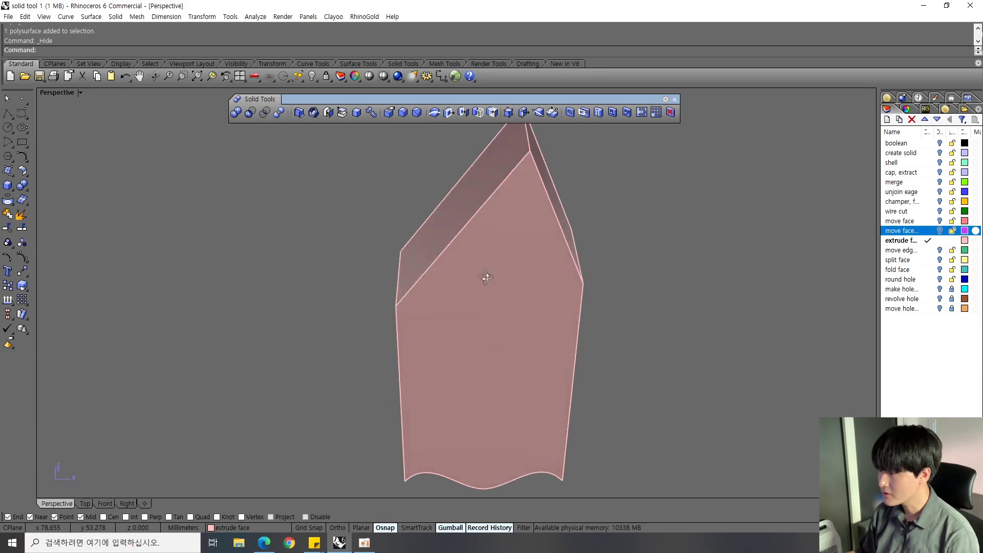
scroll(411, 233, up, 5)
right_drag(410, 233, 506, 287)
click(506, 287)
right_drag(369, 300, 461, 348)
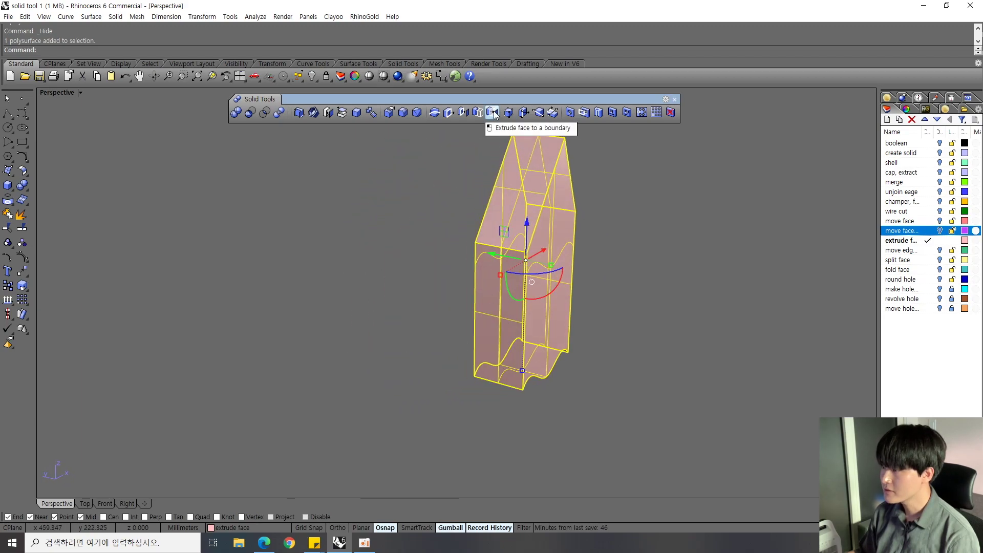
scroll(611, 231, down, 2)
click(611, 232)
shift+right_drag(611, 232, 541, 278)
Step: Show the hidden V-shaped surface over the extruded solid again
key(ctrl+shift+h)
key(Escape)
right_drag(499, 220, 453, 243)
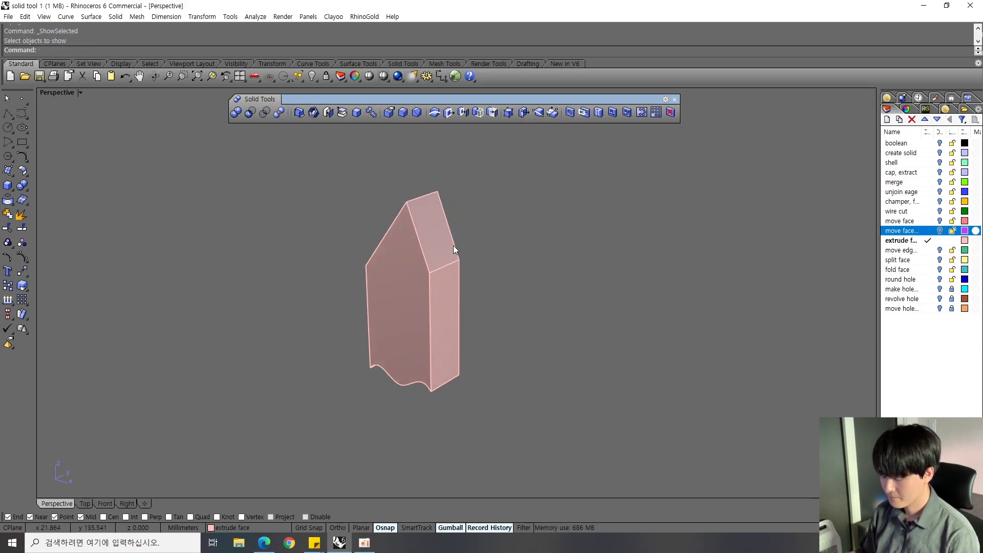
key(ctrl+shift+h)
click(453, 241)
key(Return)
scroll(490, 137, up, 3)
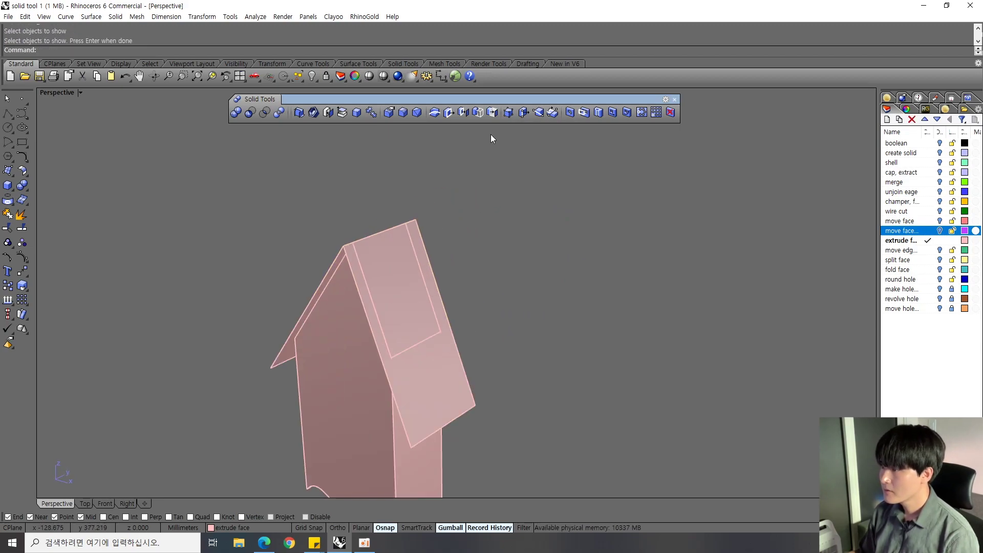
Step: Turn on the "move edge, turn point" layer, make it current, and turn off the "extrude face" layer
right_drag(533, 240, 499, 337)
click(499, 337)
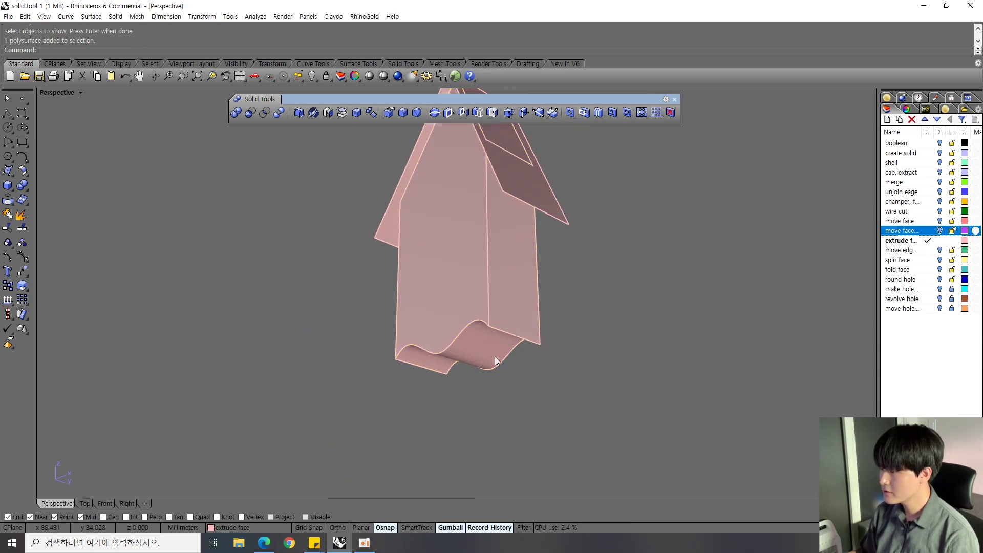
right_drag(485, 286, 504, 207)
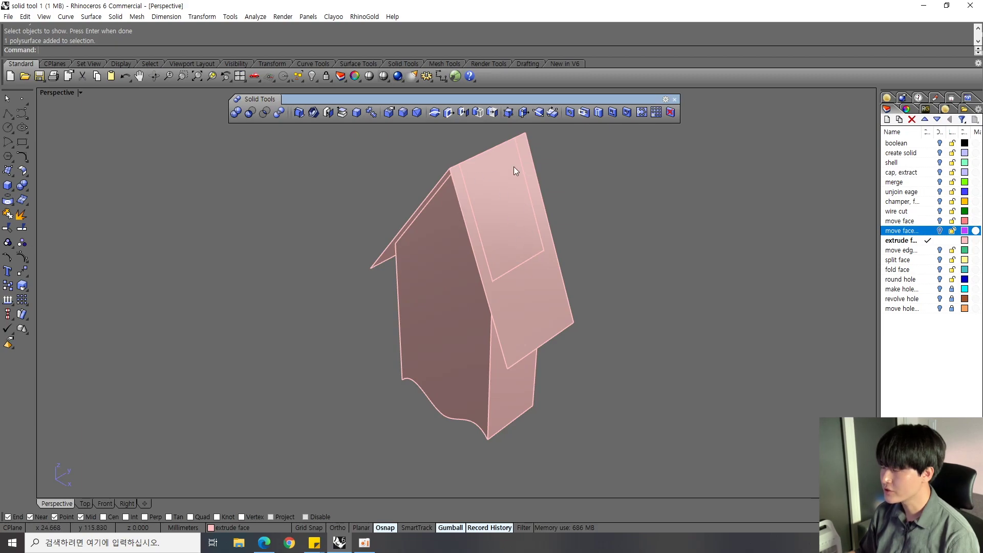
right_drag(475, 188, 544, 180)
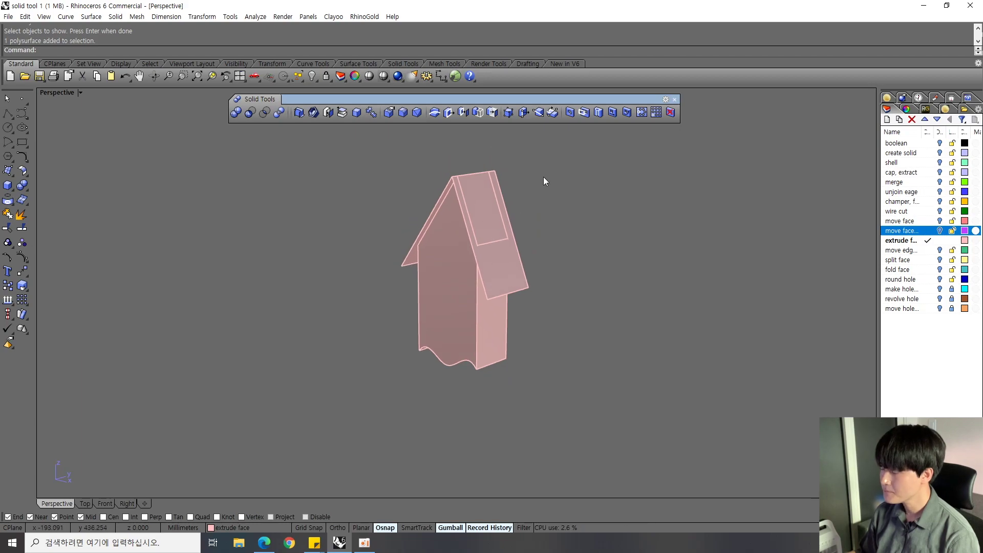
click(940, 251)
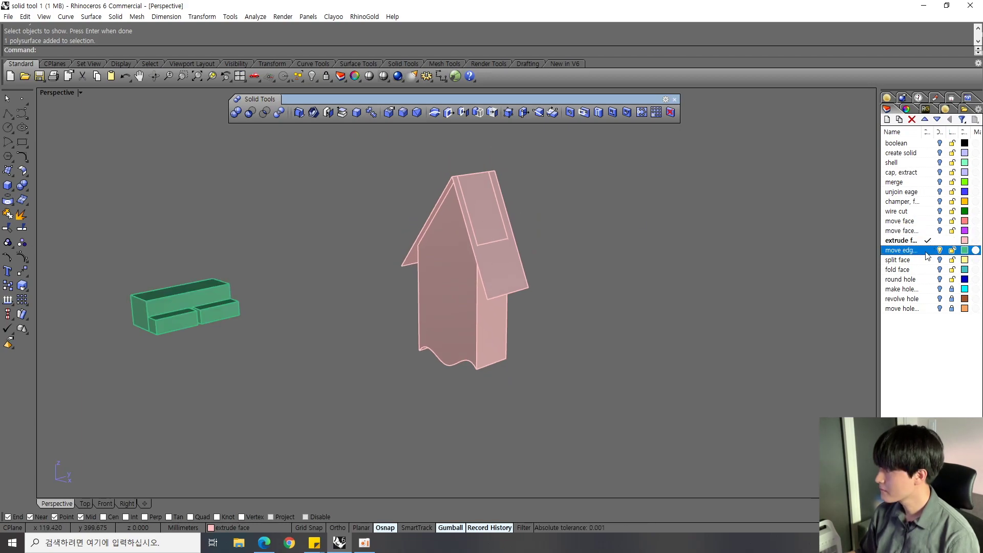
click(940, 240)
right_drag(232, 295, 514, 290)
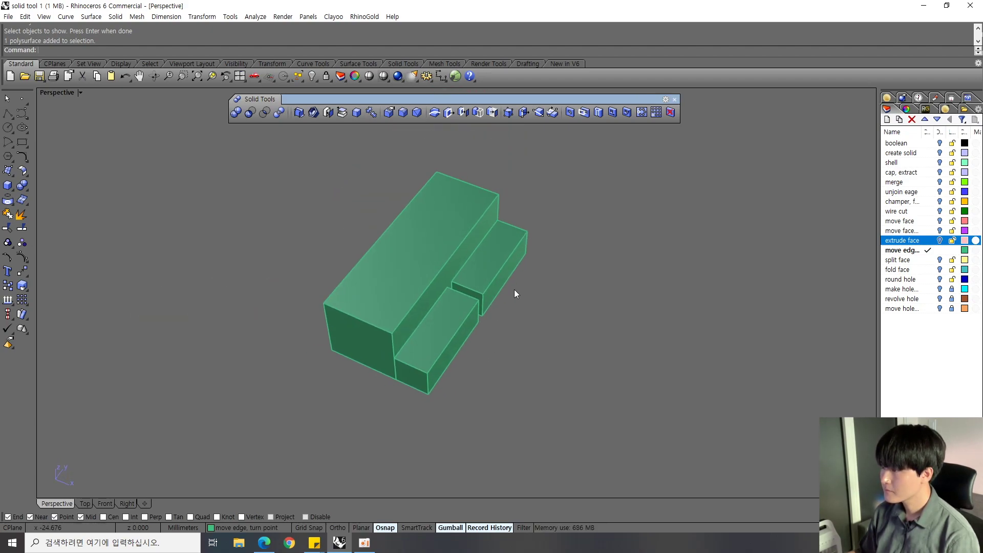
click(513, 112)
click(441, 263)
right_drag(474, 198, 521, 210)
click(521, 210)
scroll(474, 255, up, 4)
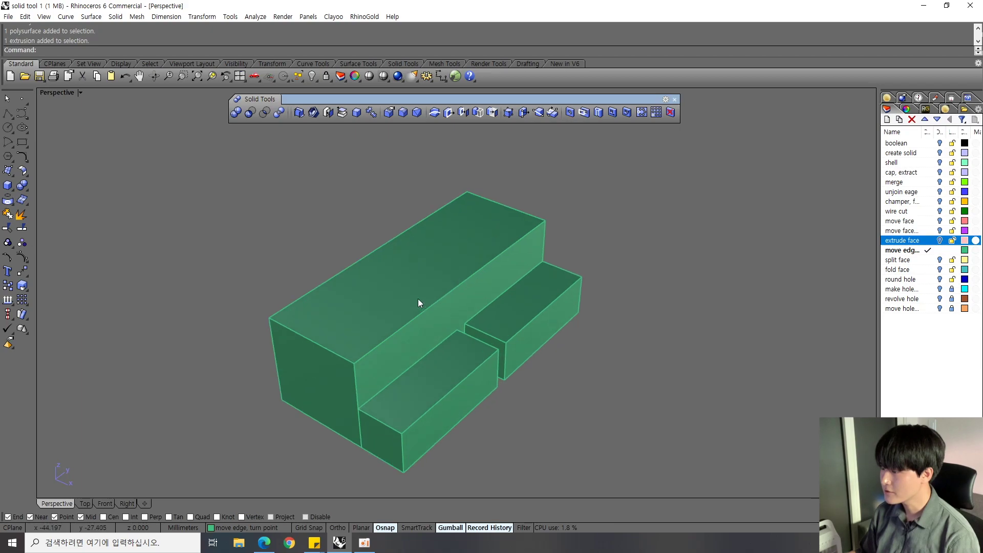
Step: Turn on solid control points for the large green box, pick its four top corners, and turn the points off
shift+right_drag(419, 300, 416, 256)
click(416, 256)
click(508, 112)
click(358, 330)
click(271, 287)
click(357, 330)
click(272, 286)
click(470, 166)
click(540, 192)
click(161, 224)
right_click(24, 256)
right_drag(318, 225, 409, 307)
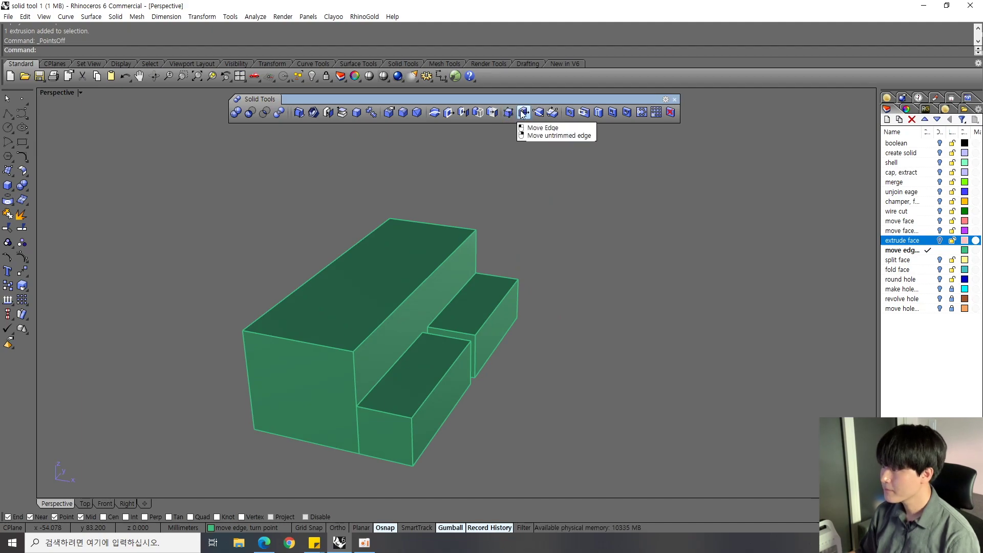
Step: Move the inner top edge of the nearer small box up to the adjacent top corner of the large box
shift+right_drag(512, 221, 548, 188)
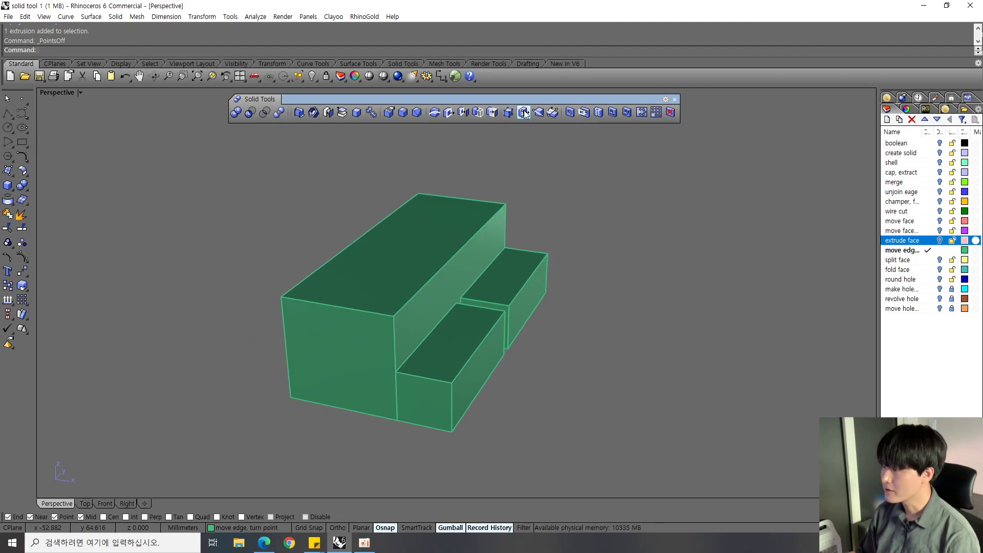
click(525, 114)
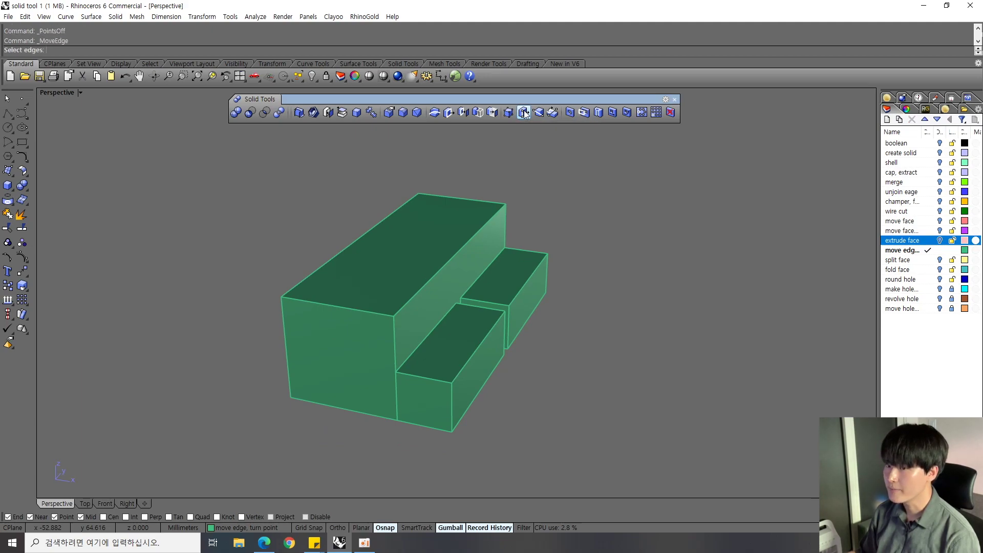
scroll(486, 204, up, 3)
right_drag(451, 340, 424, 395)
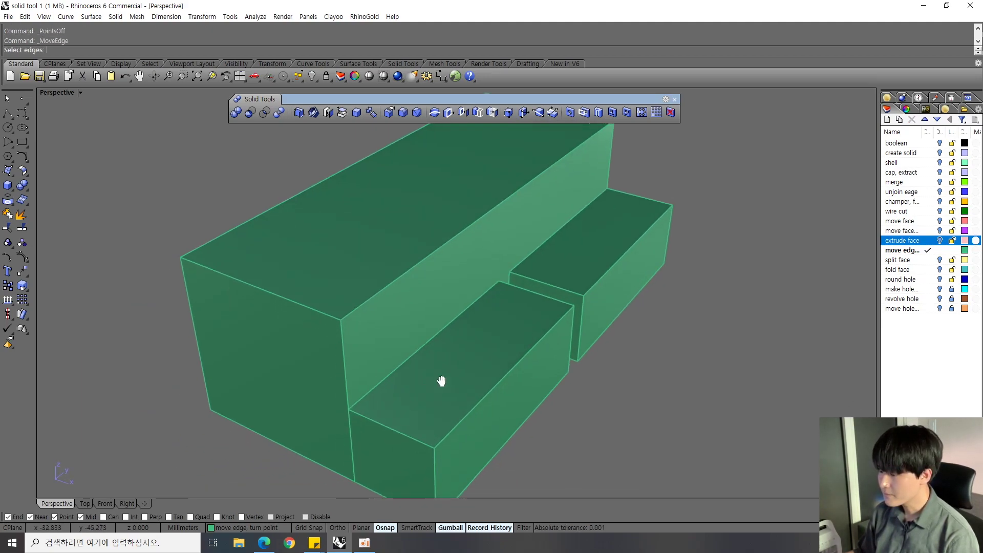
scroll(466, 343, up, 5)
click(477, 287)
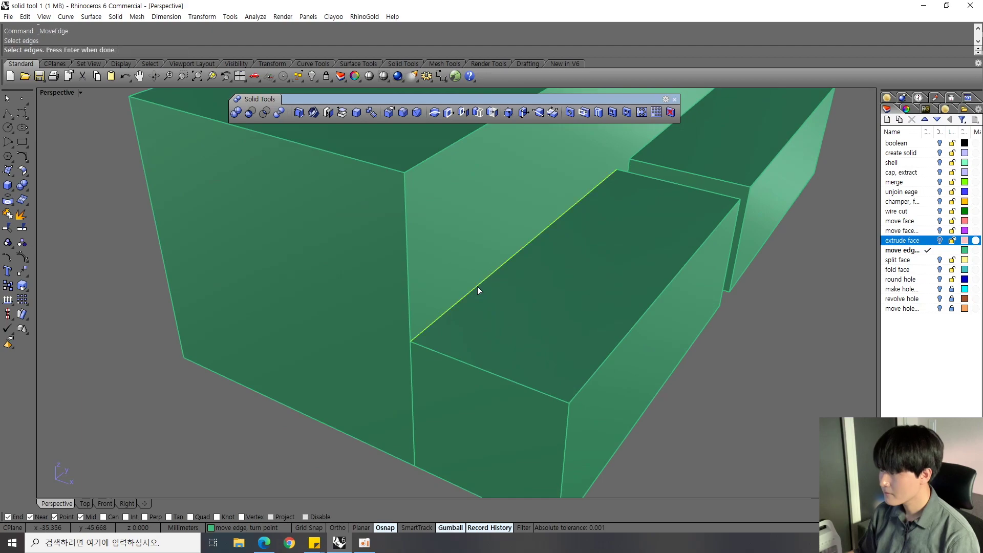
key(Return)
click(408, 342)
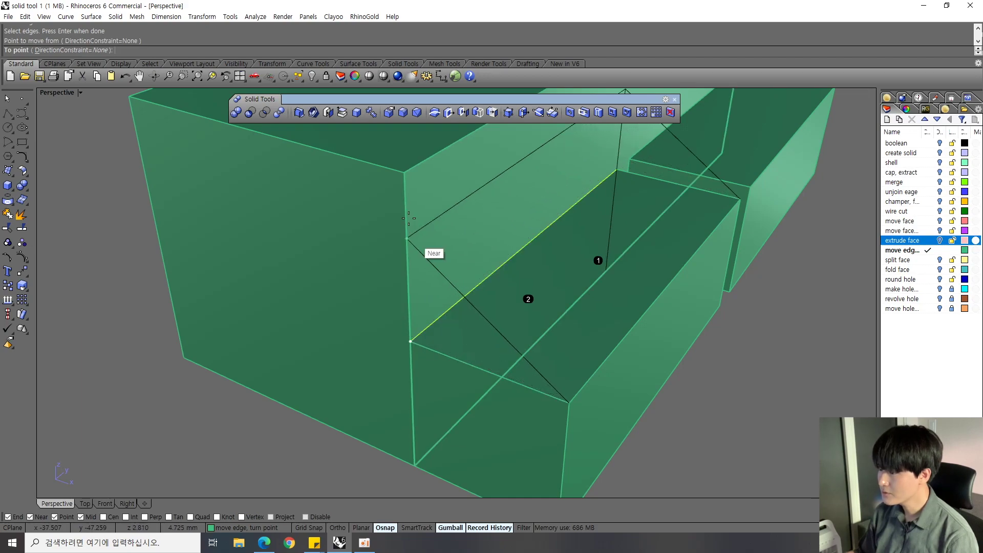
click(404, 173)
Step: Examine the sloped top of the edited small box and hide the large green box
right_drag(403, 174, 544, 262)
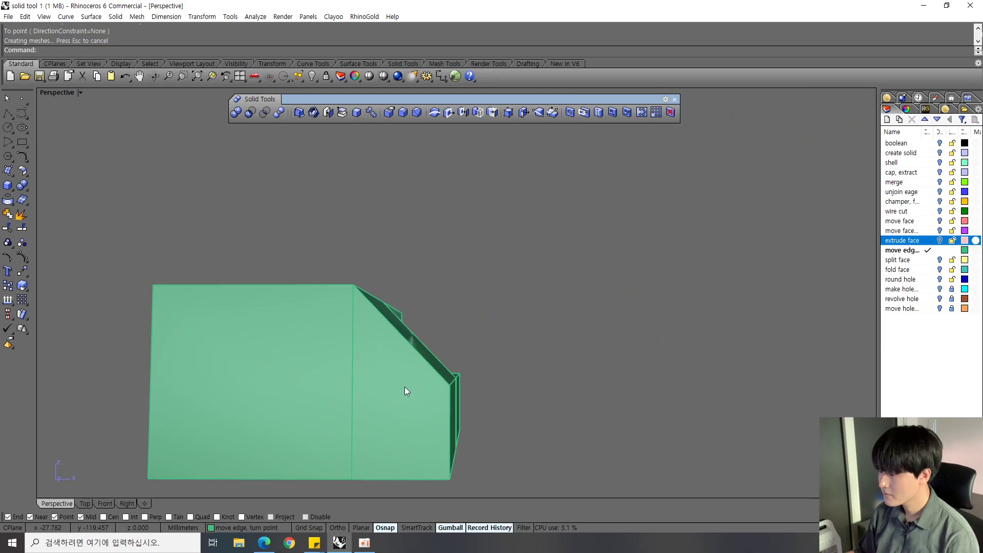
right_drag(405, 388, 374, 408)
scroll(416, 365, up, 3)
right_drag(461, 340, 444, 278)
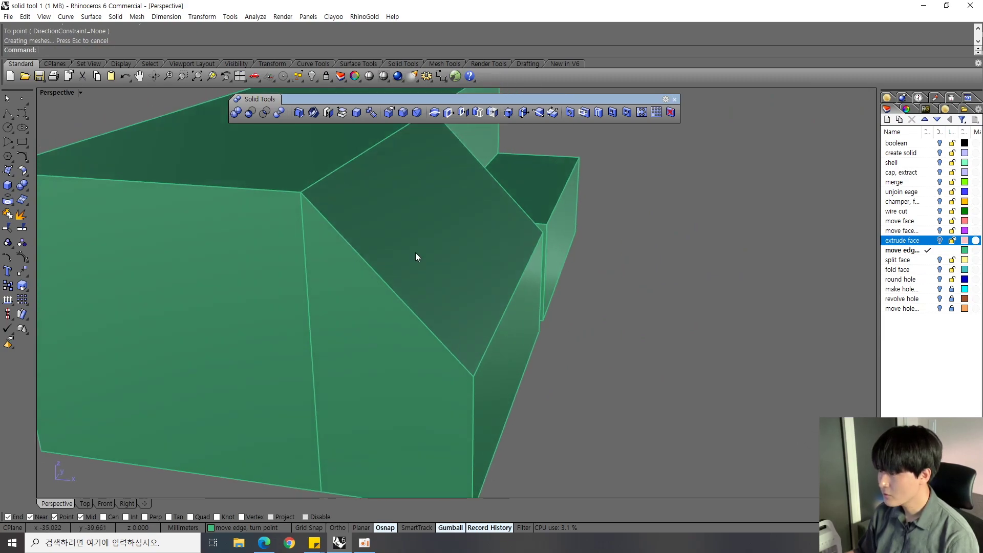
scroll(451, 385, down, 5)
click(445, 367)
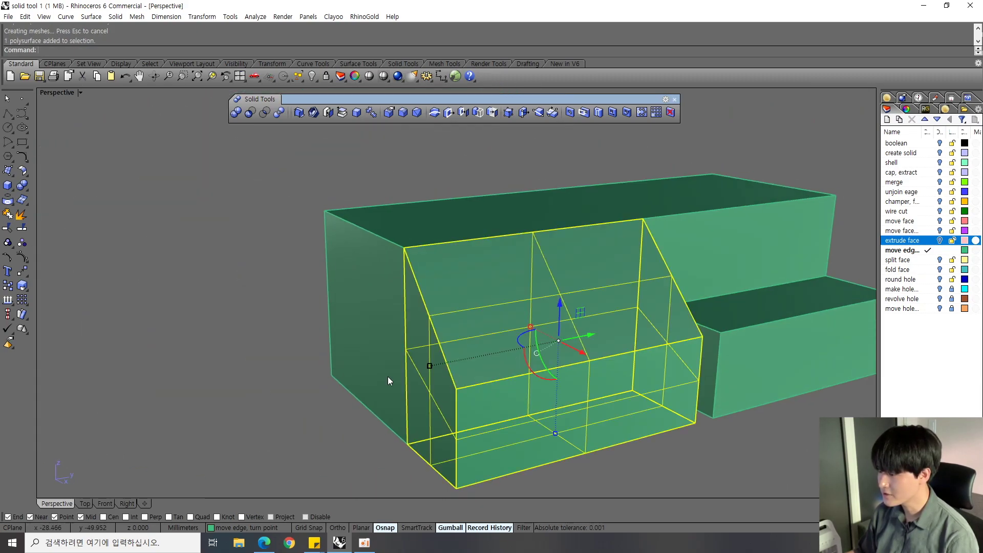
scroll(345, 378, up, 5)
click(180, 378)
key(ctrl+h)
Step: Use Move Edge on the other small box's inner top edge, raising it to a free point above the box
right_drag(211, 374, 429, 220)
click(524, 112)
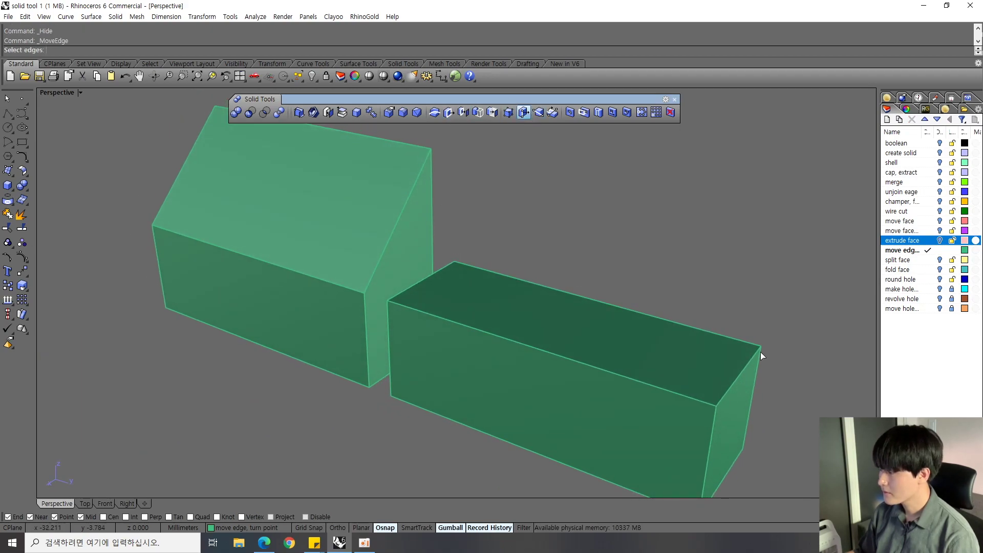
click(730, 338)
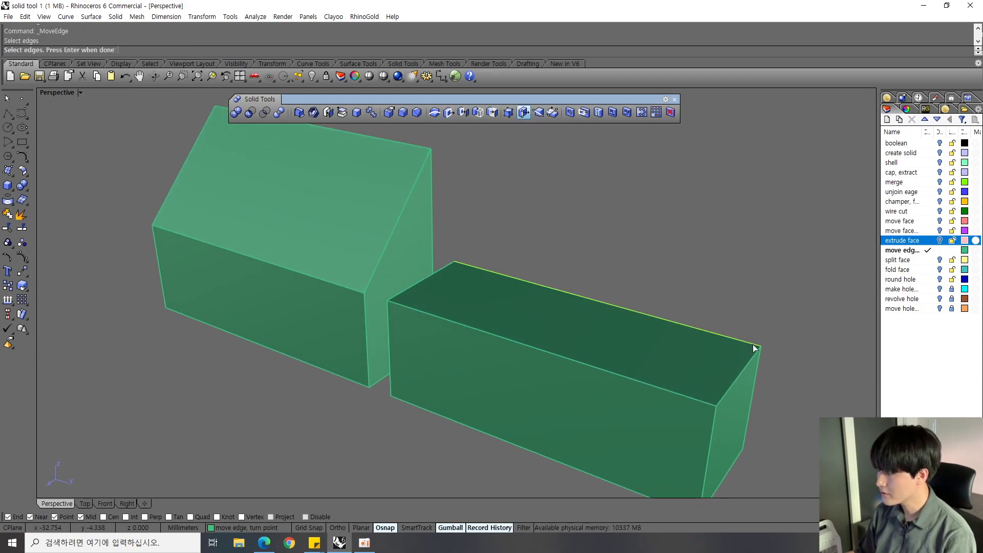
key(Return)
click(761, 346)
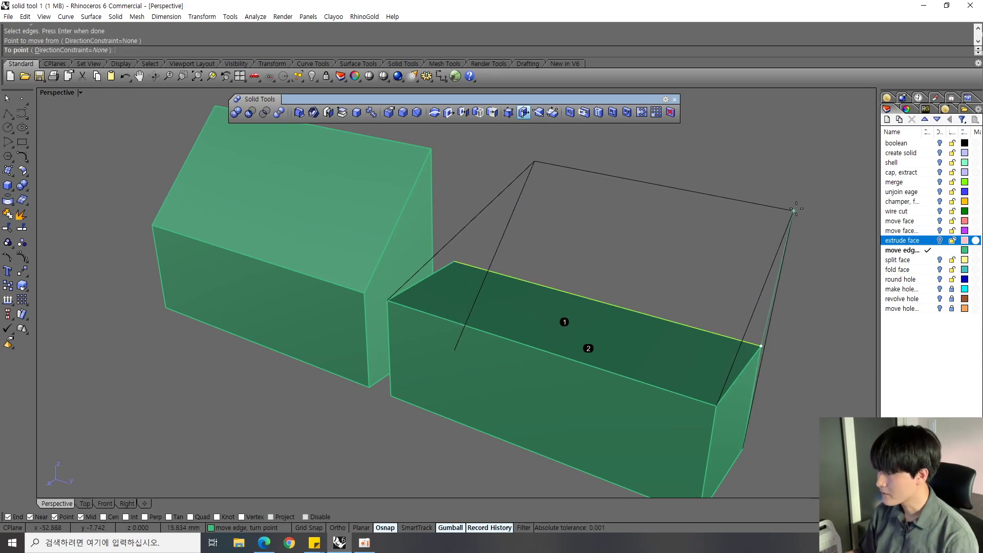
click(787, 194)
right_drag(777, 190, 613, 328)
Step: Undo the edge moves on both small boxes and the hiding of the large green box
key(ctrl+z)
key(ctrl+z)
key(ctrl+z)
key(ctrl+z)
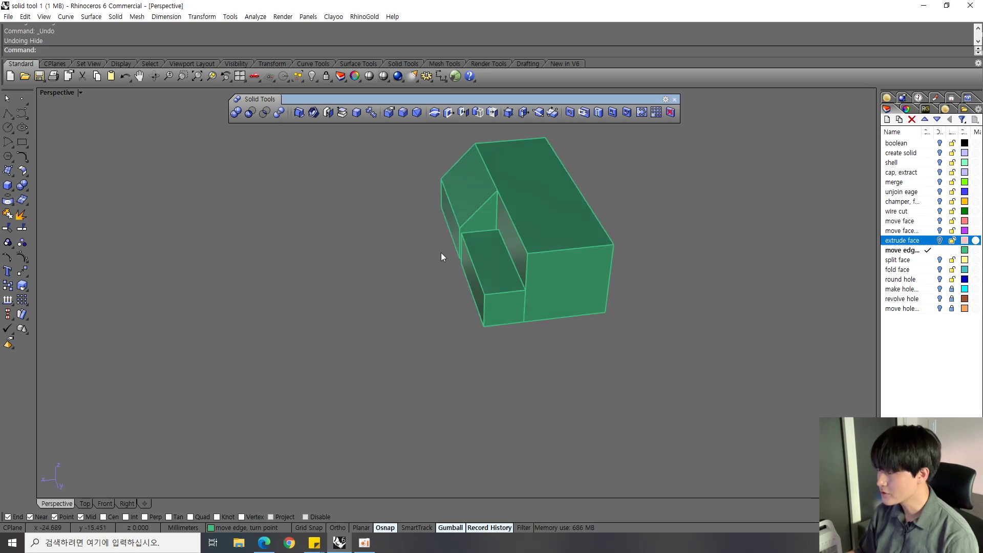
key(ctrl+z)
key(ctrl+z)
key(ctrl+z)
key(ctrl+z)
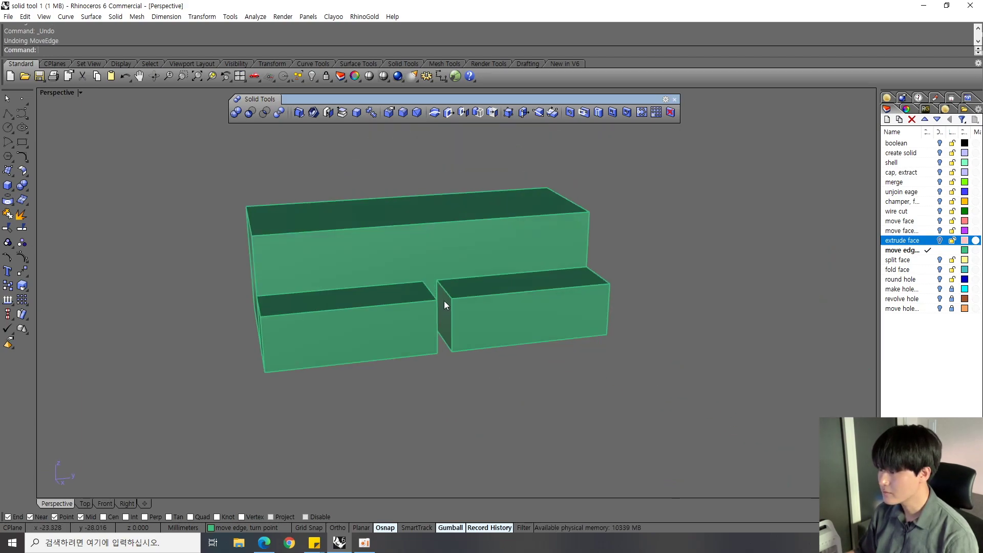
Step: Try moving the nearer small box's outer top edge to the large box's adjacent top corner, and undo the move
right_drag(303, 295, 478, 313)
click(523, 112)
click(411, 350)
key(Return)
click(404, 352)
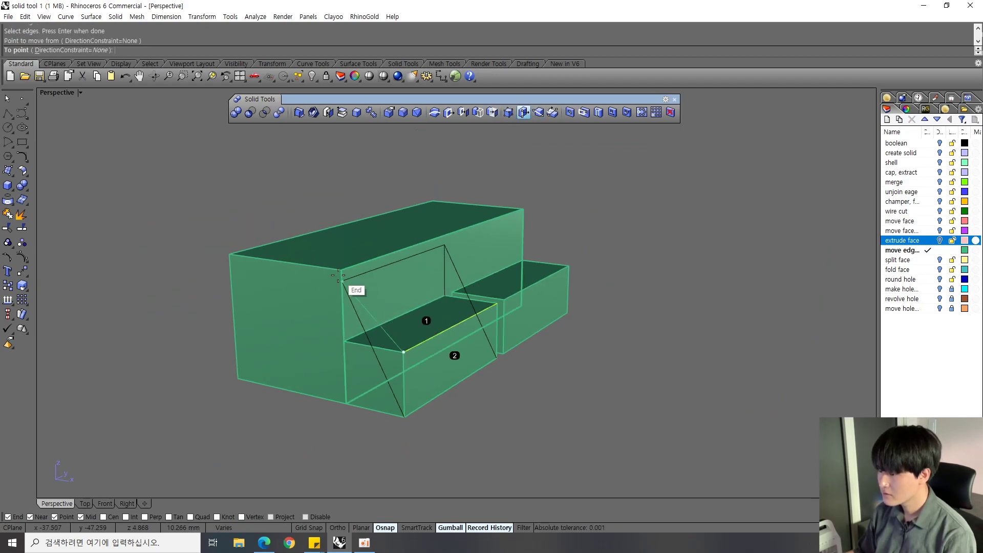
click(339, 270)
mouse_move(506, 355)
right_down()
mouse_move(554, 340)
mouse_move(432, 364)
mouse_move(509, 350)
right_up()
key(ctrl+z)
right_drag(516, 341, 590, 338)
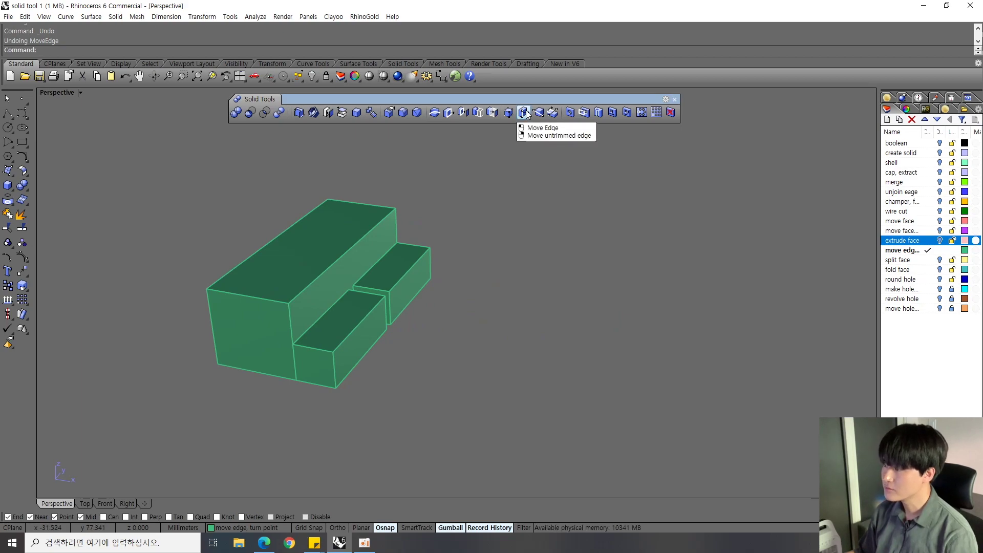
Step: Turn on the "split face" layer, make it current, and leave the "move edge, turn point" and "fold face" layers off
click(940, 260)
click(940, 269)
click(928, 259)
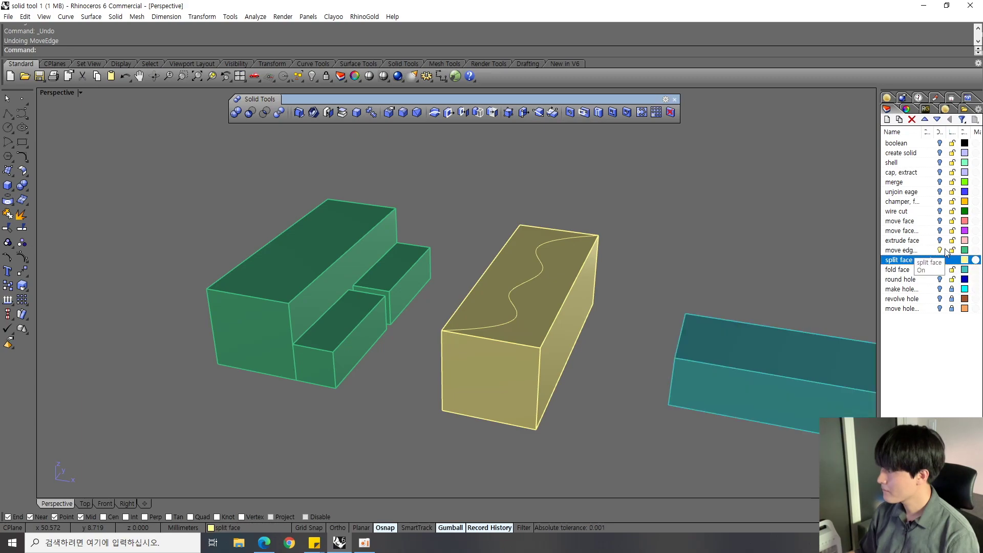
click(939, 250)
click(940, 269)
right_drag(650, 304, 582, 295)
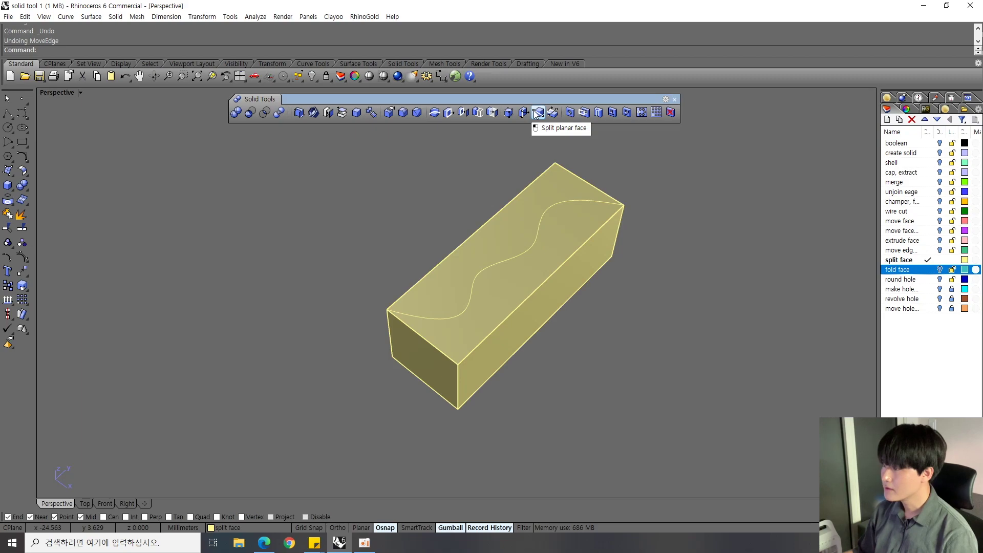
Step: Split the yellow box's top face with a straight axis between the midpoints of its two long edges
right_drag(348, 226, 533, 278)
click(533, 279)
click(499, 130)
click(537, 112)
click(551, 274)
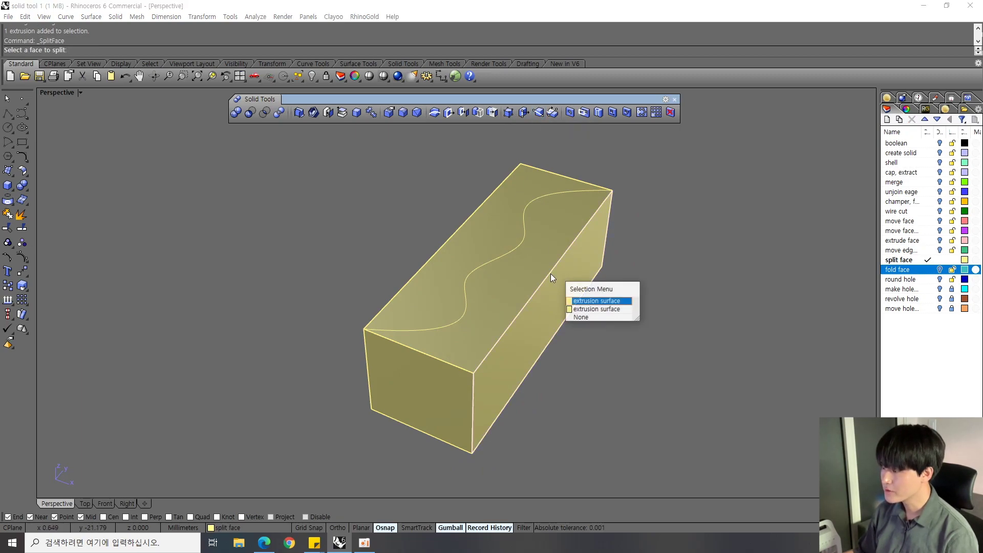
key(Return)
key(Return)
right_drag(517, 249, 476, 276)
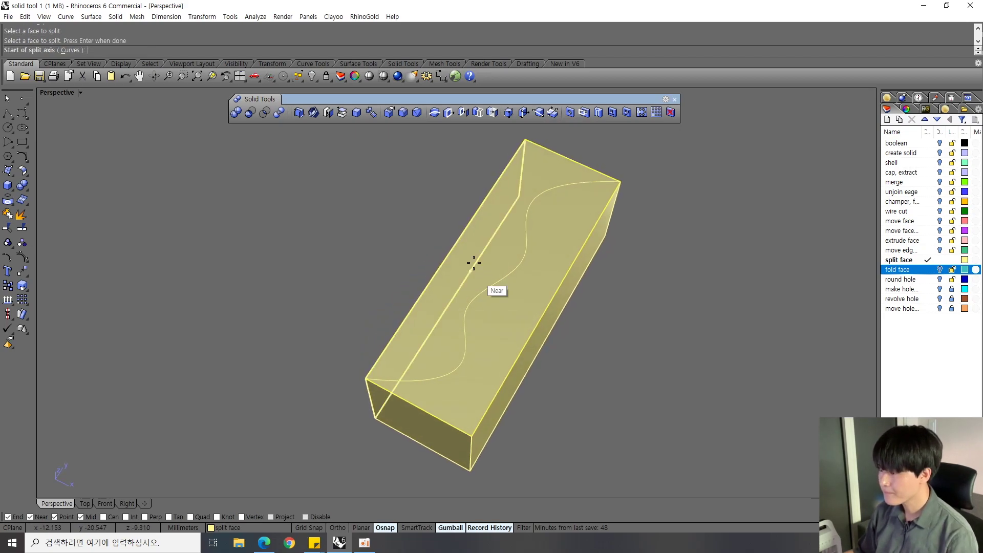
click(451, 249)
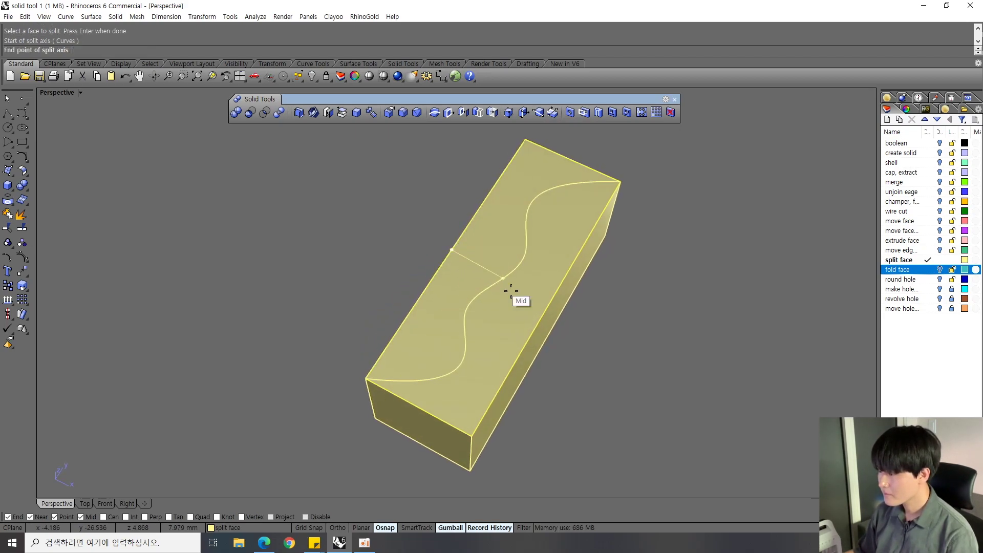
click(553, 295)
key(Return)
Step: Hide the wavy curve lying on the yellow box's top face
right_drag(553, 295, 467, 315)
scroll(467, 315, up, 7)
click(500, 273)
scroll(500, 273, down, 5)
click(540, 290)
key(ctrl+h)
mouse_move(567, 308)
right_down()
mouse_move(603, 226)
mouse_move(610, 274)
right_up()
Step: Check that the split box selects as one object and explode it into separate surfaces
click(606, 211)
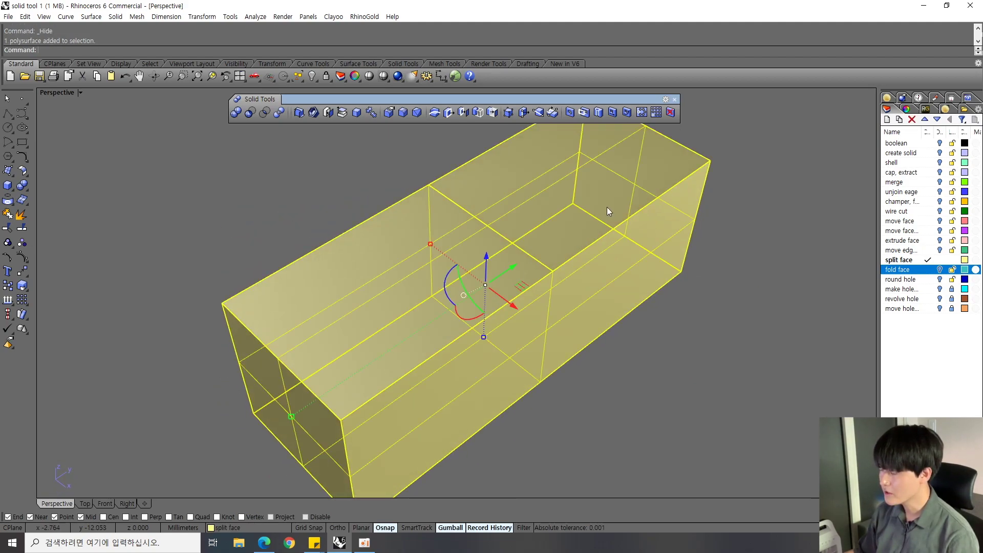
scroll(699, 297, down, 5)
right_drag(785, 267, 606, 194)
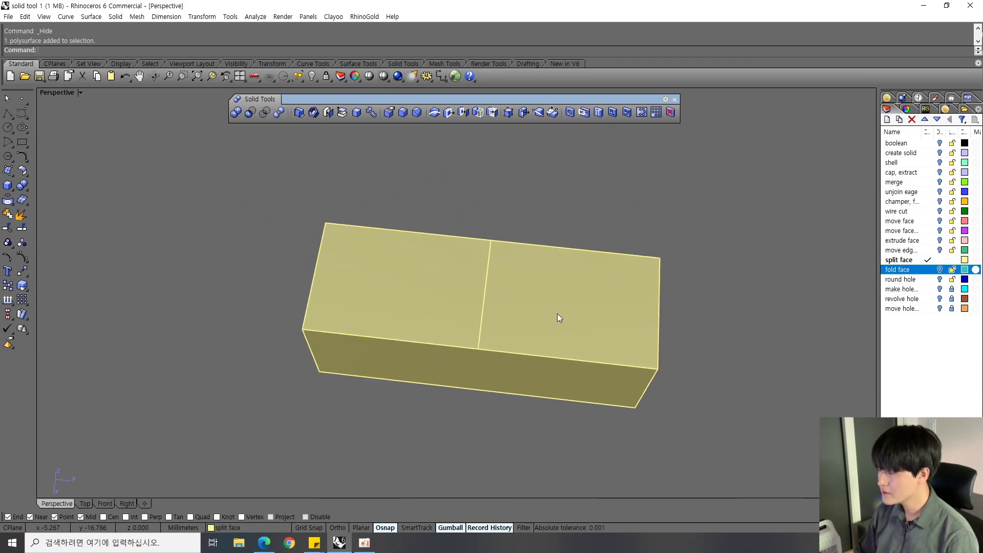
right_drag(557, 314, 577, 242)
click(578, 243)
key(Escape)
click(440, 284)
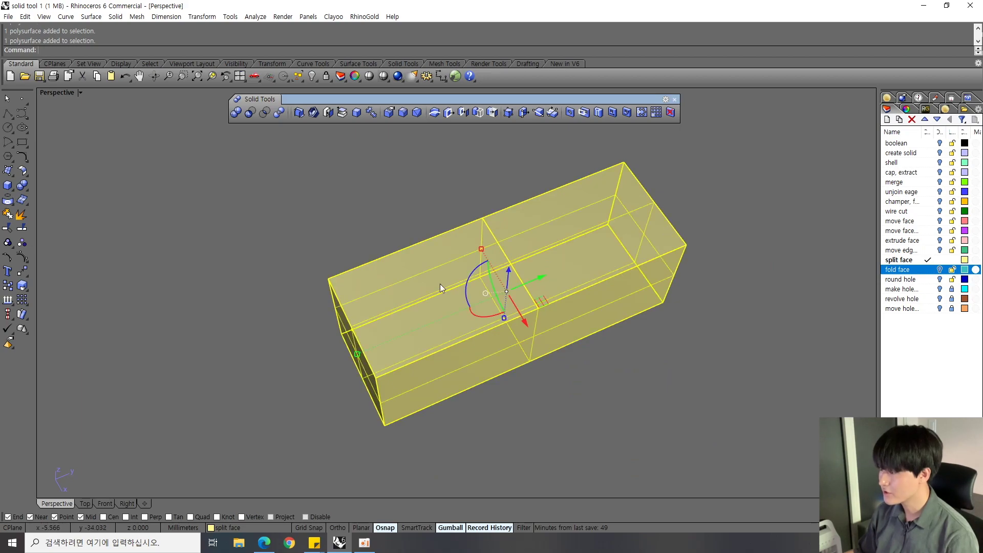
click(22, 228)
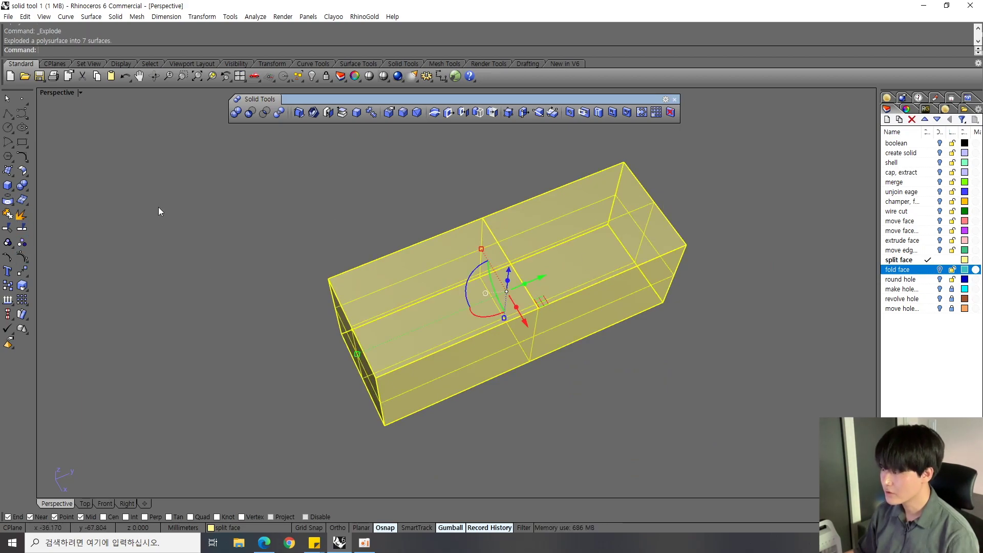
Step: Move the two top face halves out past opposite ends of the box and raise the long front side surface
click(580, 248)
drag(612, 219, 748, 153)
click(488, 300)
drag(464, 281, 279, 353)
click(670, 379)
right_drag(599, 404, 563, 328)
click(549, 292)
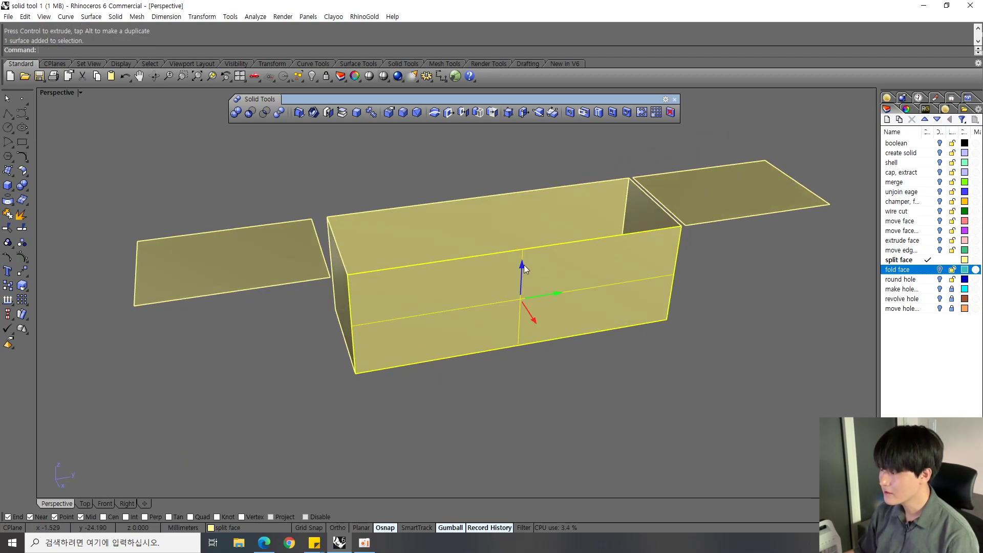
drag(523, 266, 527, 211)
right_drag(527, 211, 553, 233)
click(435, 328)
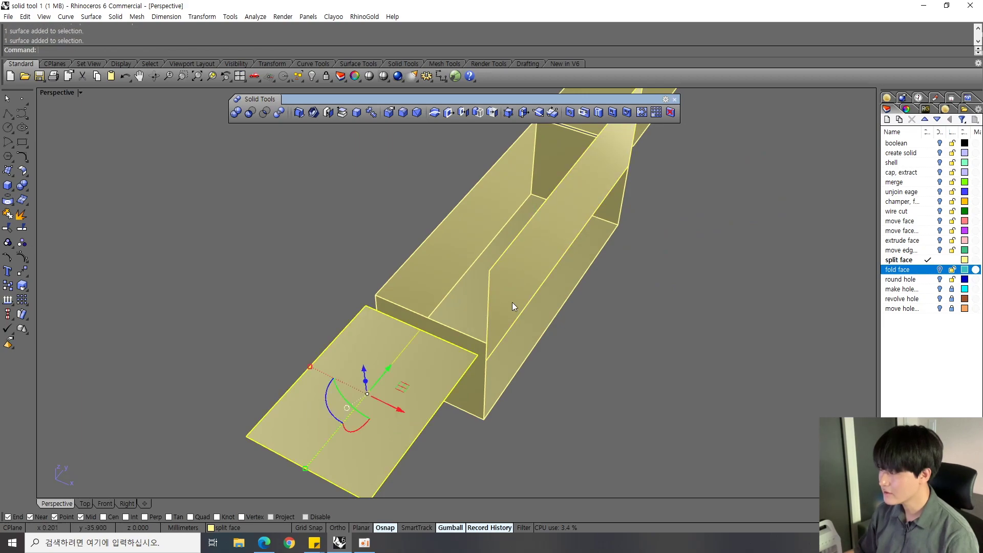
right_drag(435, 328, 731, 306)
Step: Undo the surface moves, the explode, the curve hiding and the straight split of the top face
key(ctrl+z)
key(ctrl+z)
key(ctrl+z)
key(ctrl+z)
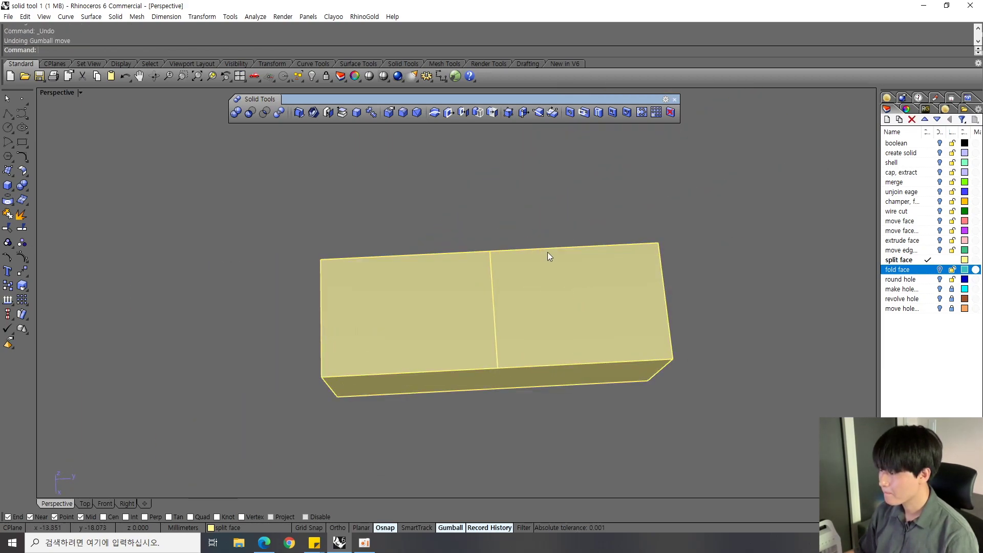
right_drag(552, 242, 585, 250)
scroll(585, 251, up, 6)
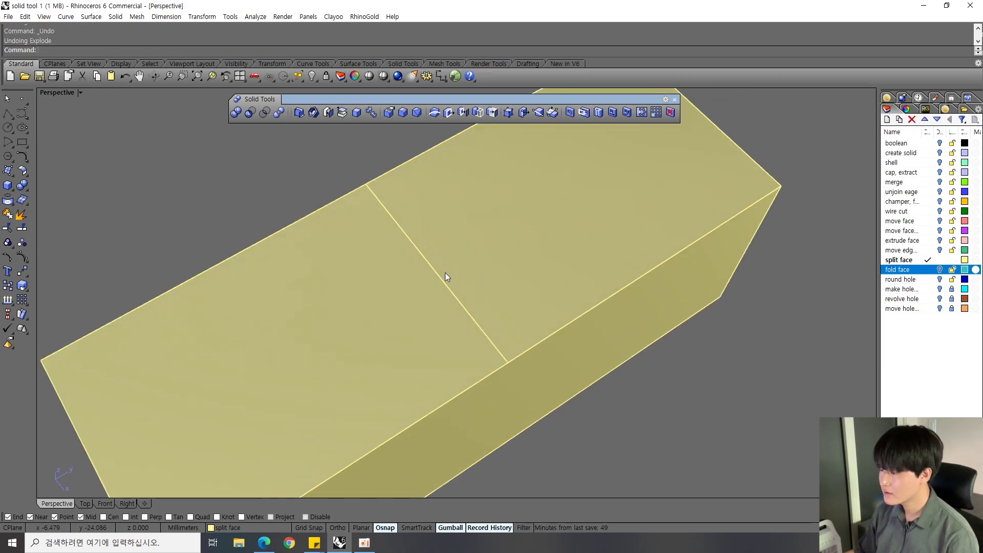
scroll(445, 274, down, 6)
key(ctrl+z)
right_drag(429, 247, 496, 207)
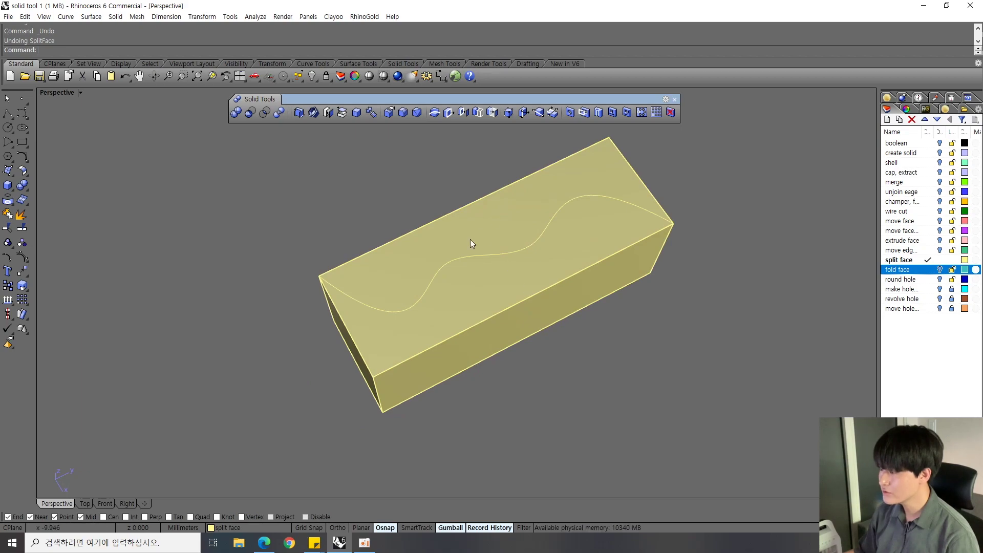
Step: Split the yellow box's top face with the Curves option, using the wavy curve as the split curve
click(517, 286)
right_drag(499, 223, 677, 254)
right_drag(604, 238, 589, 253)
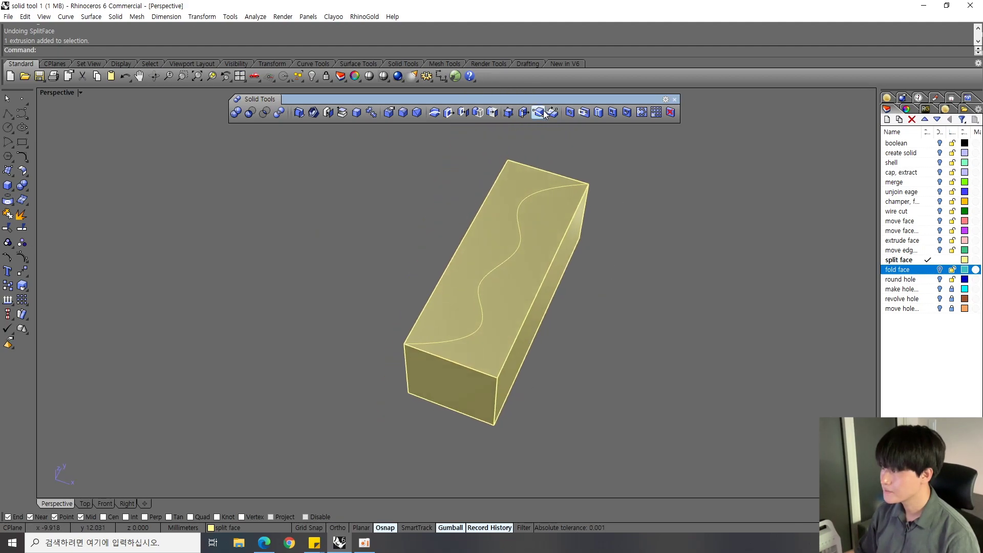
click(540, 114)
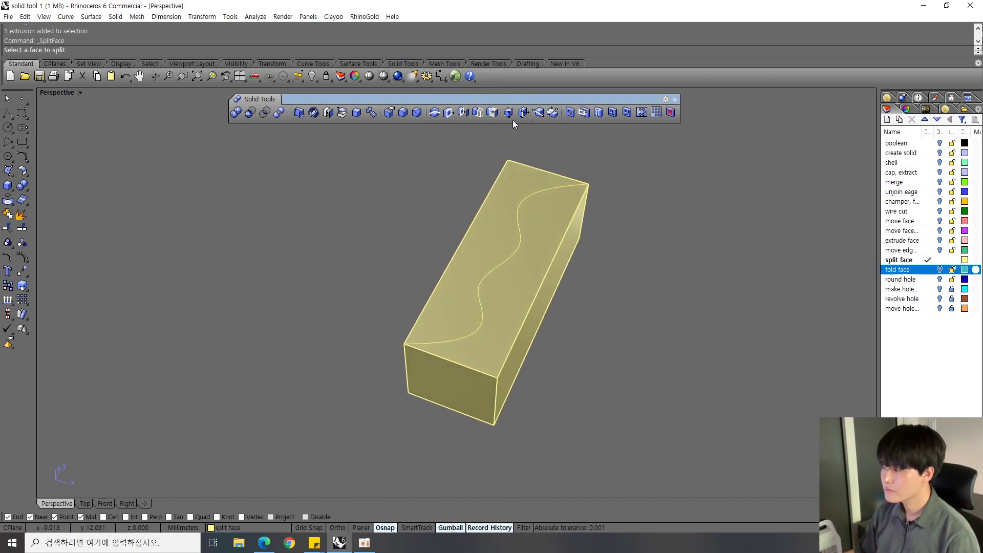
right_drag(553, 229, 514, 212)
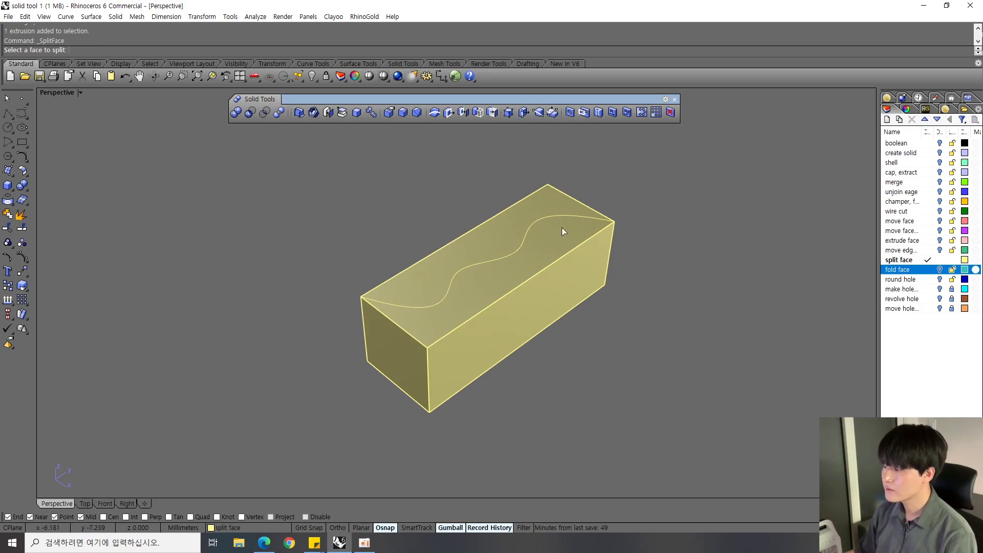
right_drag(567, 236, 559, 266)
click(563, 287)
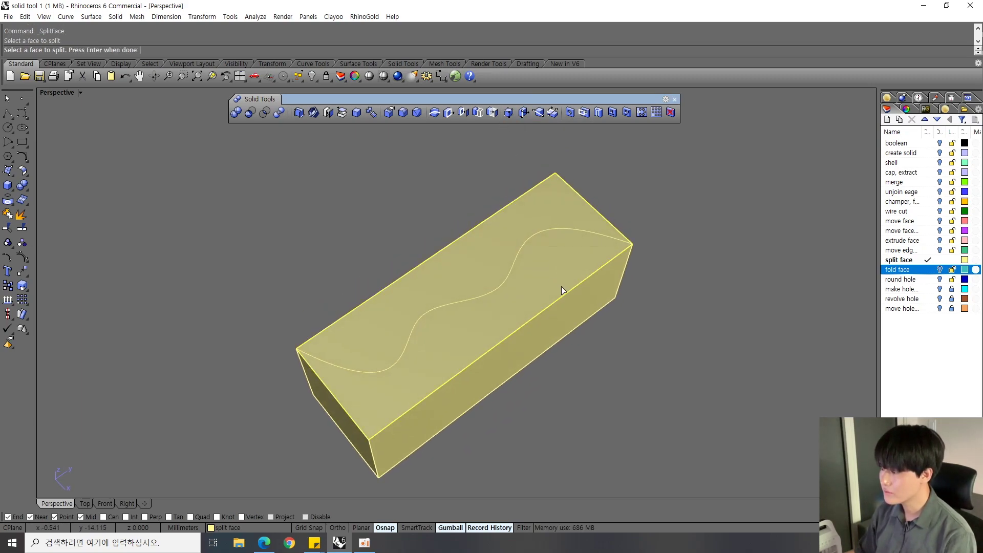
key(Return)
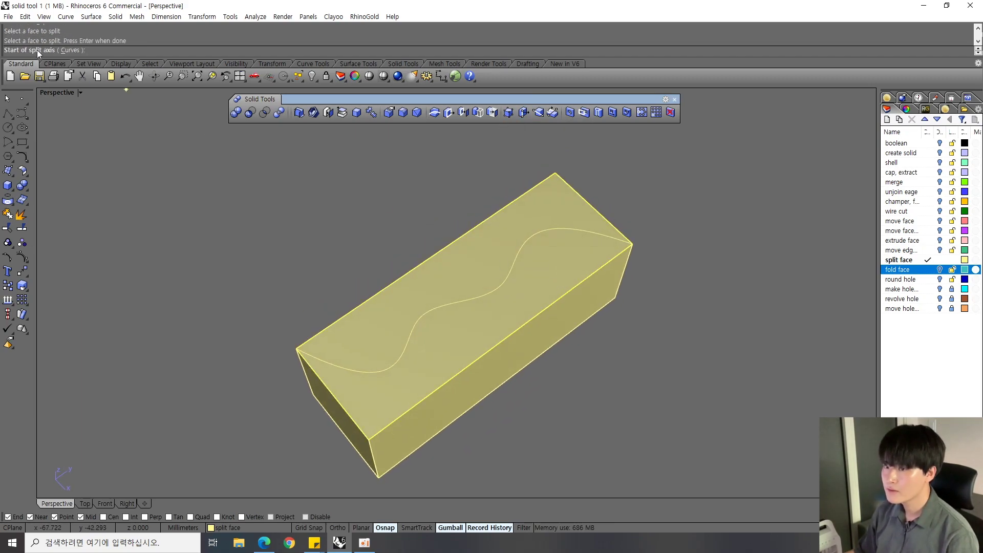
click(69, 50)
right_drag(487, 219, 605, 185)
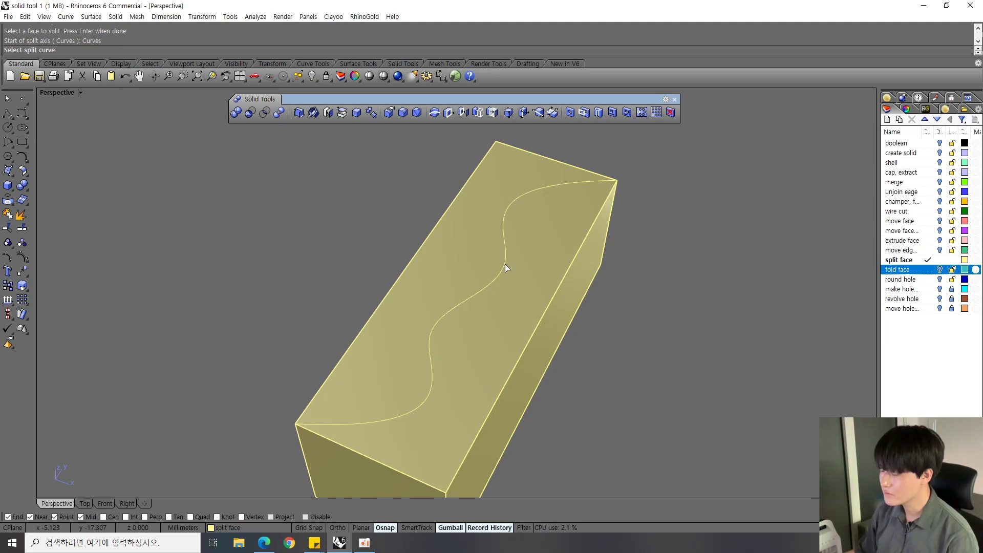
click(476, 290)
key(Return)
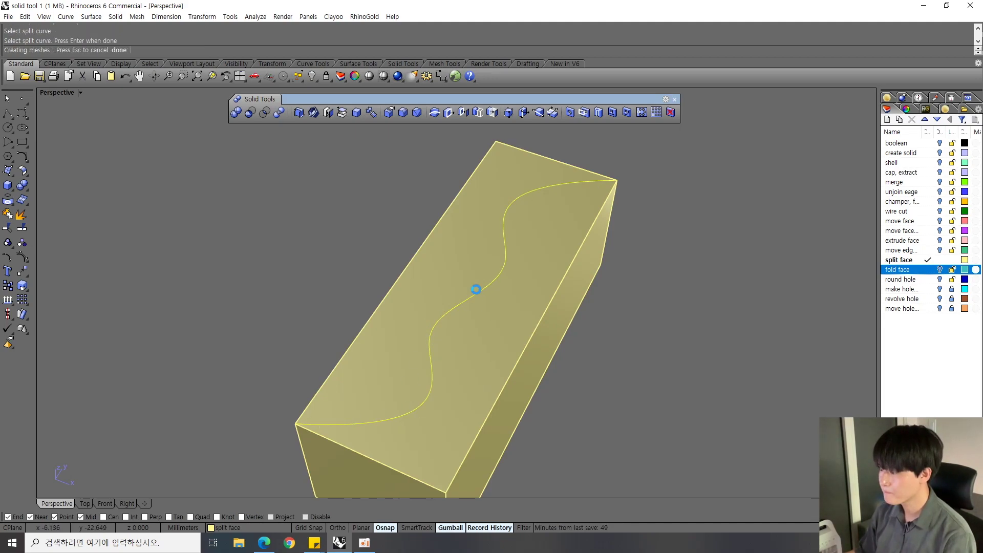
Step: Hide the wavy curve used to split the top face
click(506, 255)
click(519, 259)
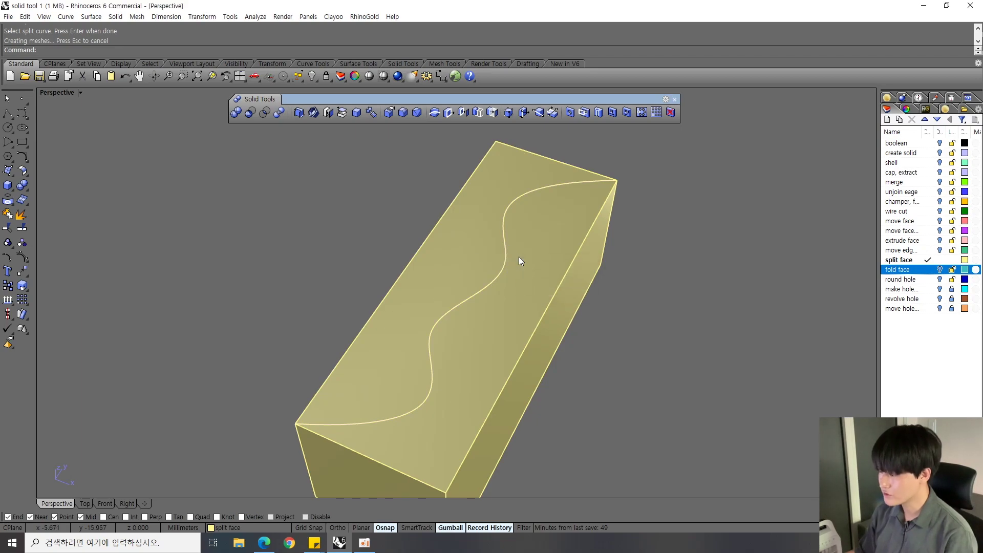
key(ctrl+h)
Step: Select the box with the wavy face split and explode it into separate surfaces
right_drag(518, 256, 526, 290)
click(520, 327)
click(626, 296)
shift+right_drag(626, 296, 630, 272)
click(516, 272)
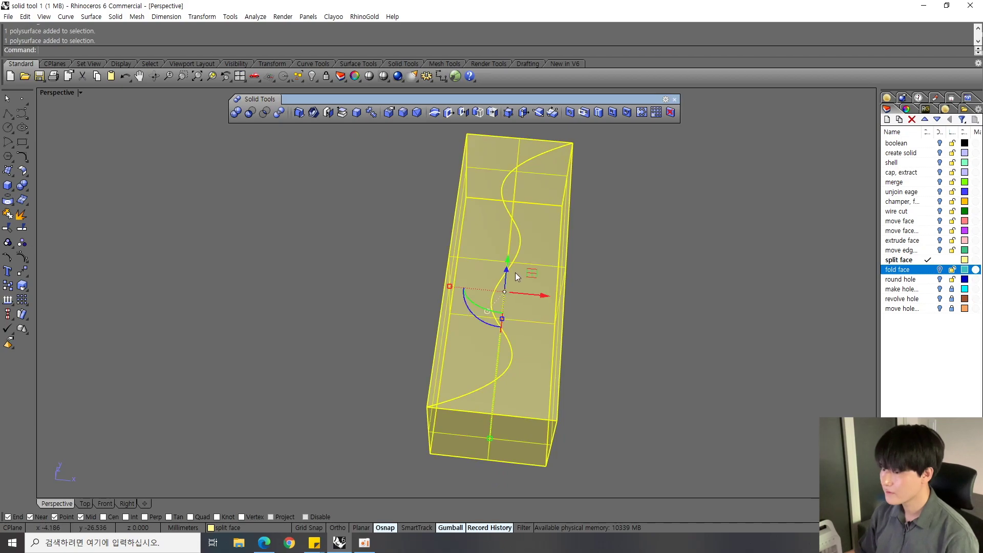
click(21, 215)
Step: Move the two wavy halves of the top face away to opposite long sides of the box
click(463, 258)
drag(544, 260, 677, 277)
click(754, 275)
right_drag(755, 275, 649, 285)
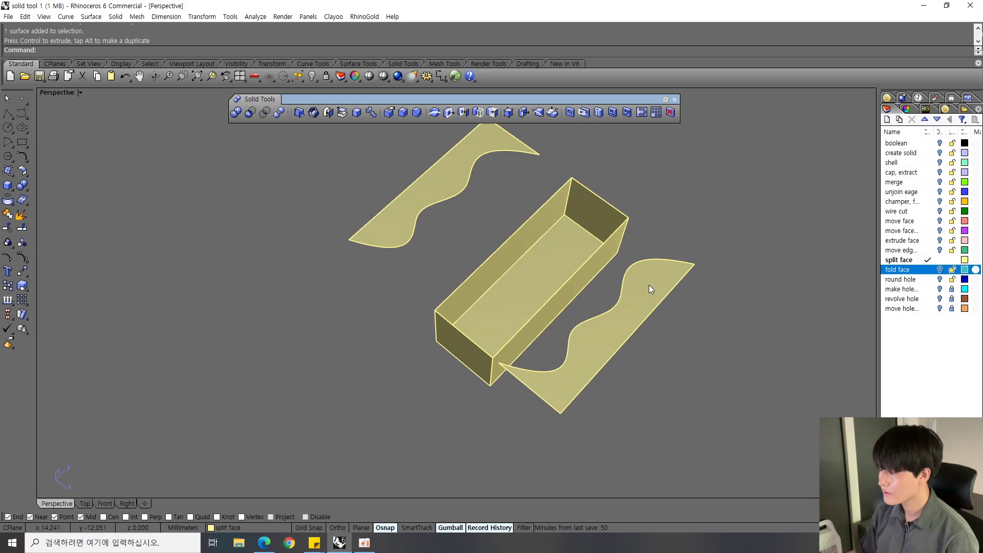
Step: Undo the wavy half moves, the explode, the curve hiding, the curve split and the last layer visibility change
key(ctrl+z)
key(ctrl+z)
key(ctrl+z)
key(ctrl+z)
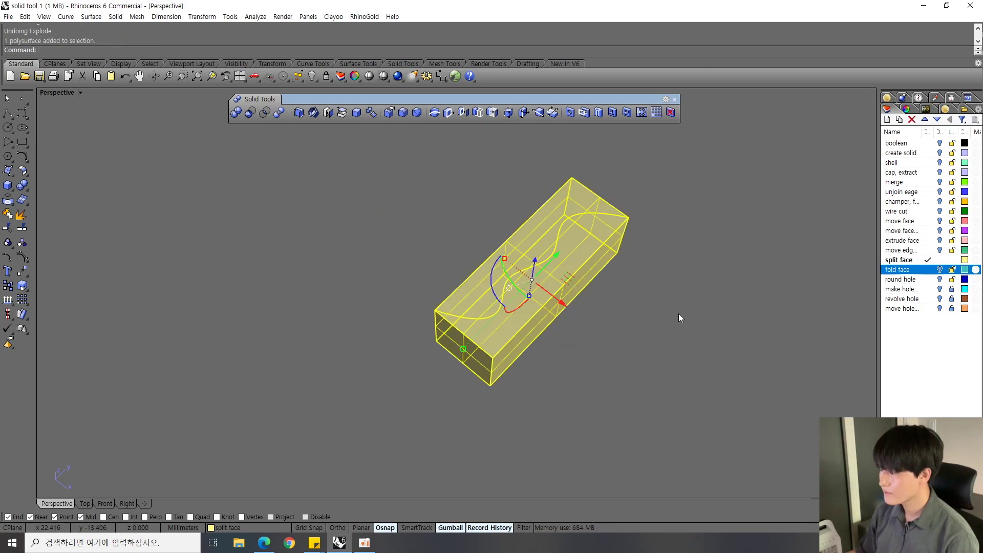
right_drag(677, 313, 585, 276)
scroll(585, 275, up, 3)
click(570, 270)
key(ctrl+z)
click(728, 262)
scroll(616, 237, down, 2)
right_drag(609, 233, 541, 159)
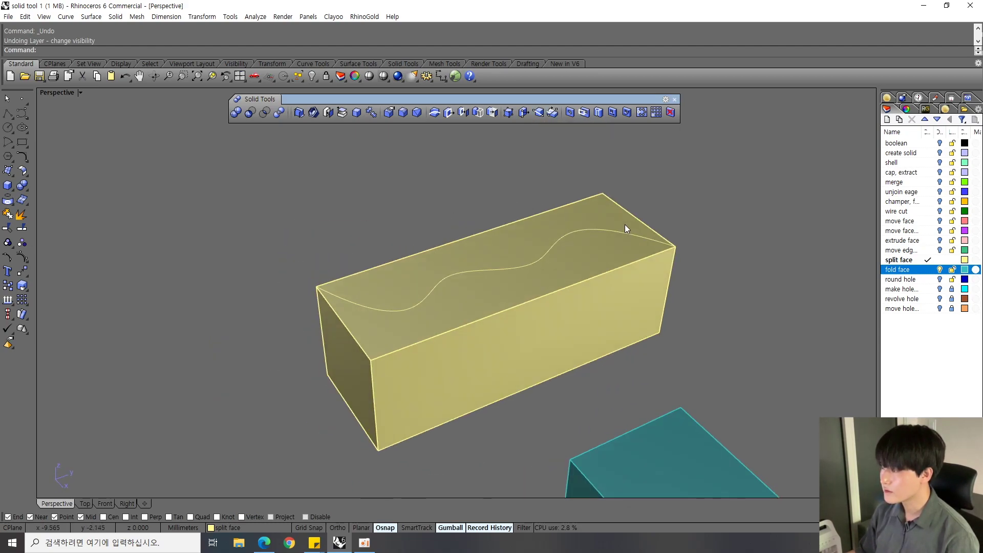
Step: Hide the teal fold-face box beside the yellow box
scroll(588, 195, down, 2)
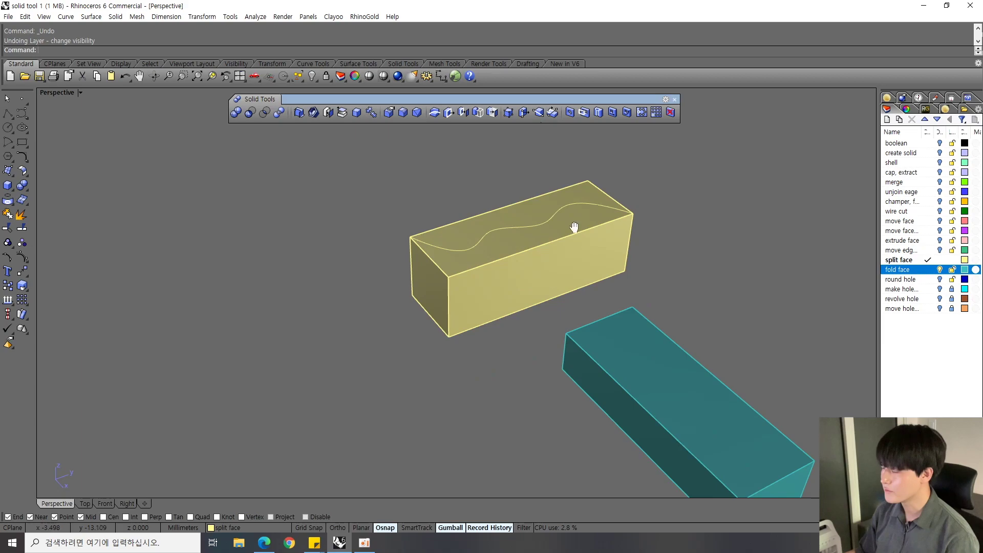
right_drag(584, 235, 645, 269)
click(645, 269)
key(ctrl+h)
scroll(462, 228, up, 2)
scroll(462, 227, up, 3)
right_drag(463, 227, 504, 216)
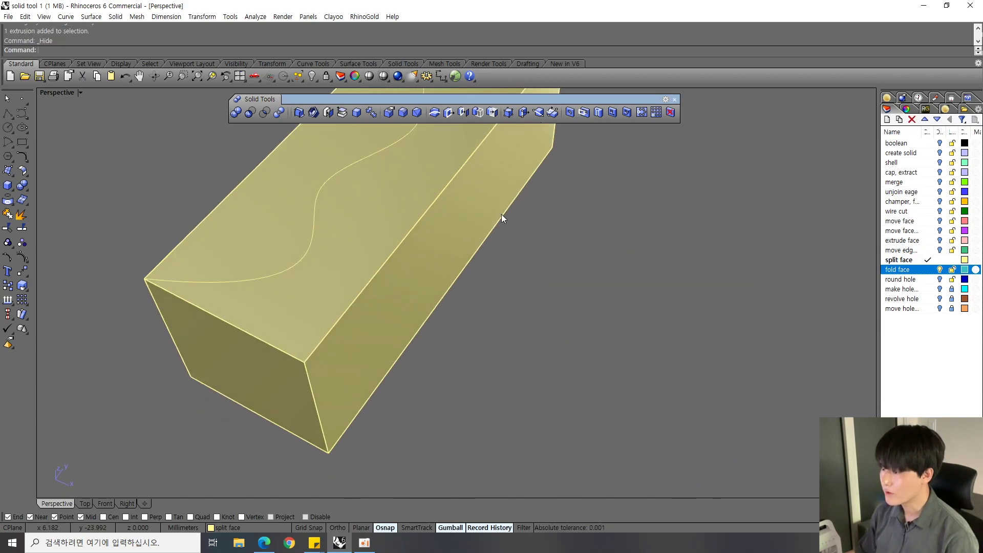
Step: Examine the wavy curve on the yellow box's top face from several angles
shift+right_drag(399, 170, 450, 278)
click(442, 225)
click(452, 224)
click(453, 224)
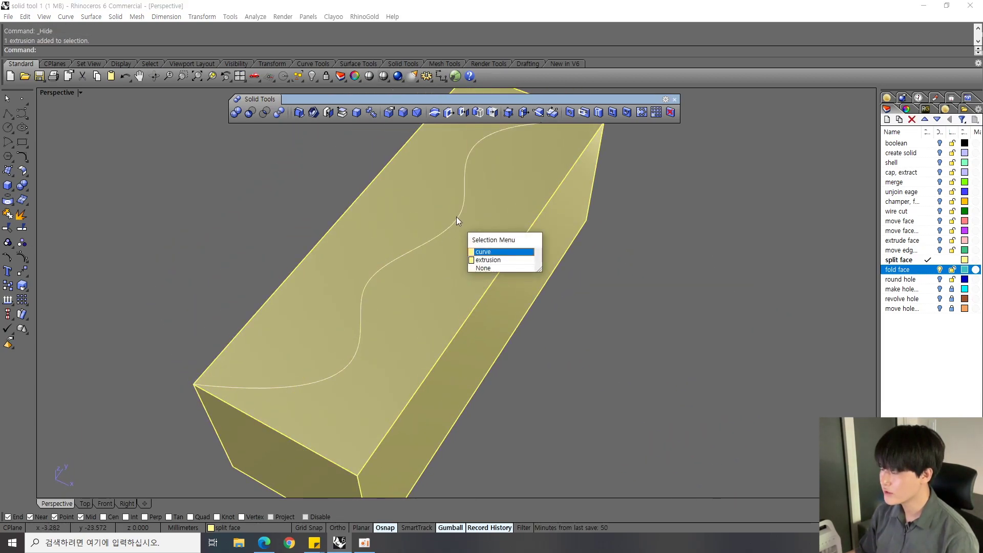
right_drag(653, 241, 488, 257)
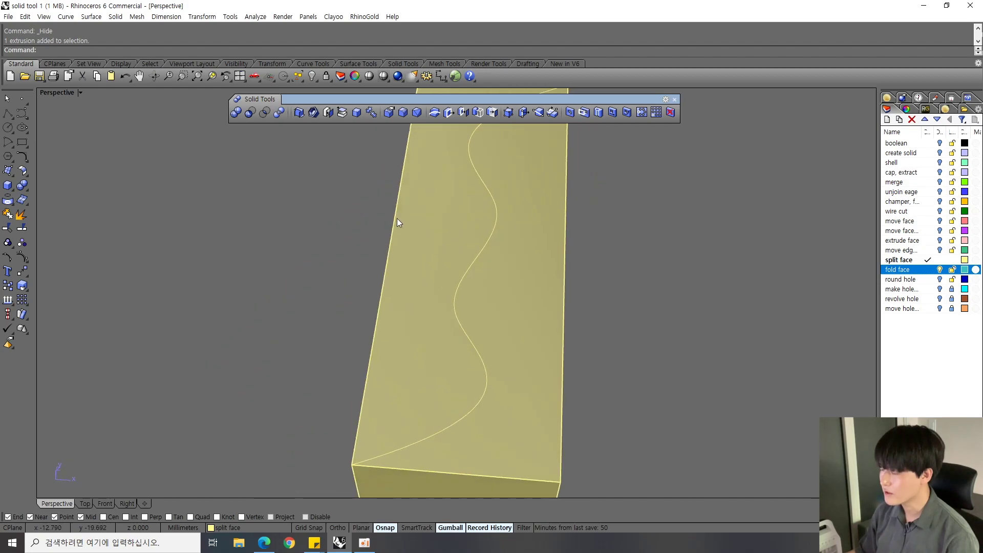
right_drag(568, 235, 532, 172)
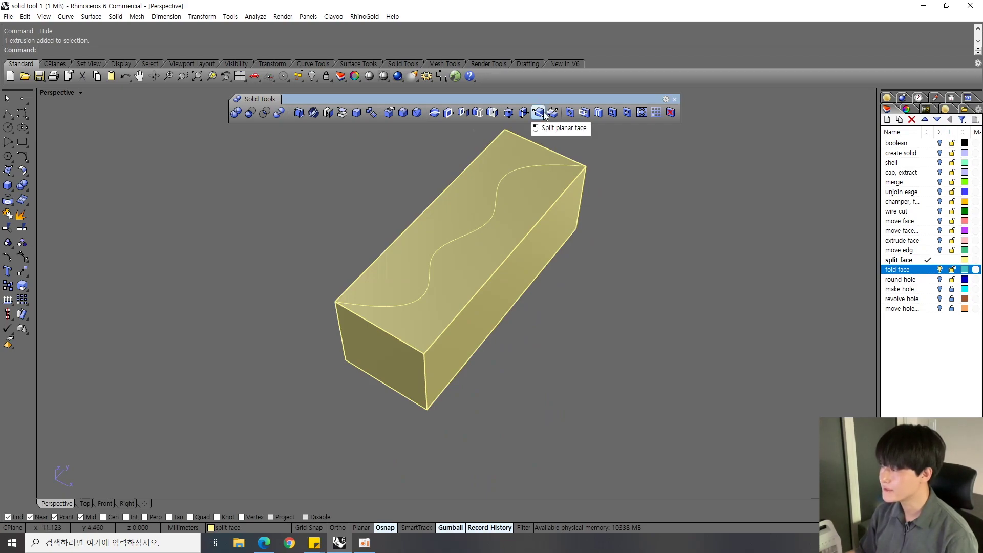
right_drag(660, 213, 782, 251)
Step: Make the fold face layer current and hide the split face layer
click(927, 270)
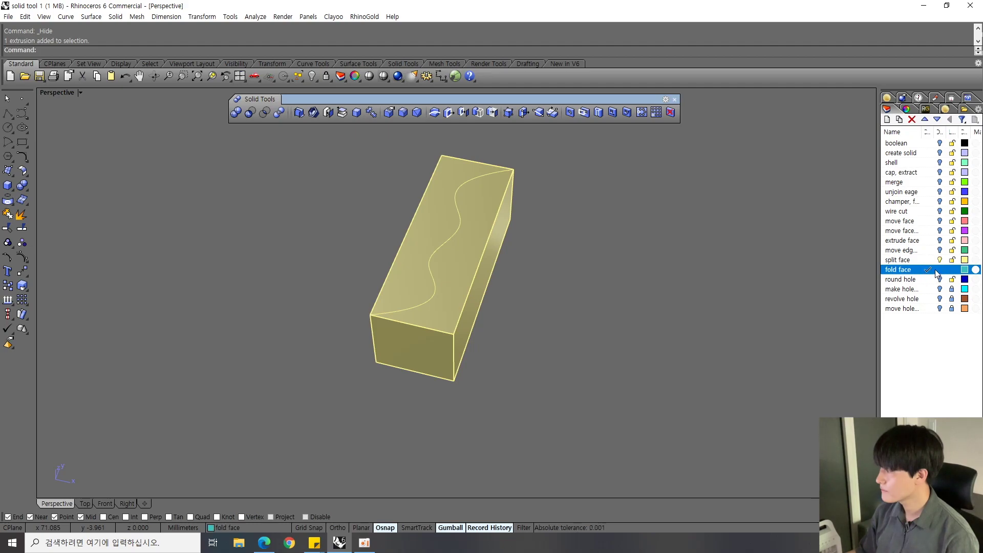
click(940, 261)
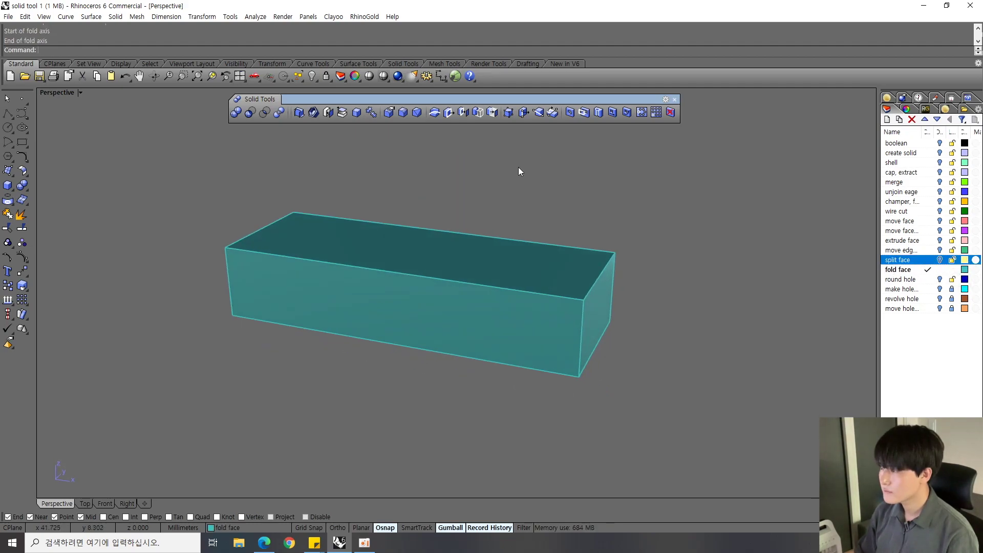
Step: Start Fold Face on the teal box's top face and place the fold axis across it between the two long edges, near their middles
click(556, 118)
scroll(412, 216, down, 2)
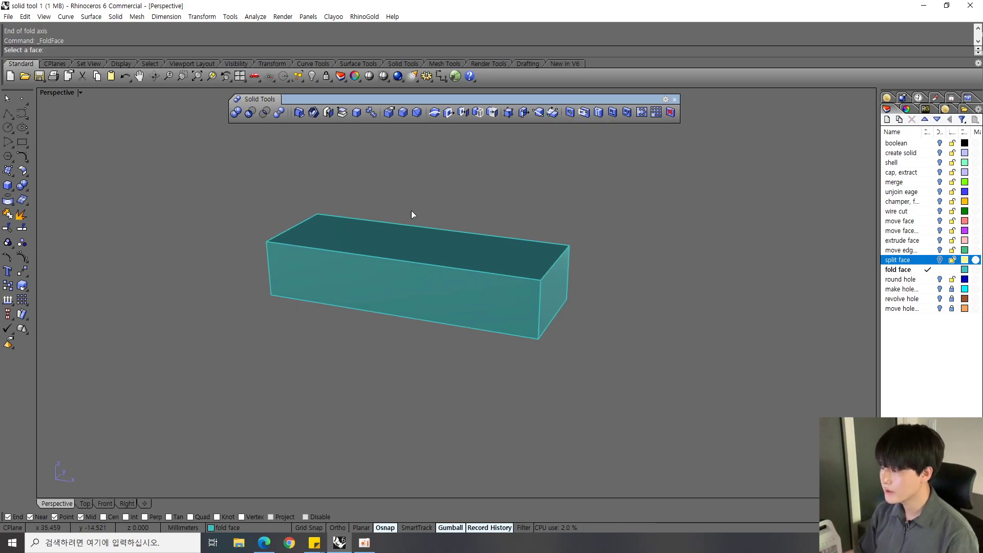
right_drag(412, 217, 405, 282)
click(406, 299)
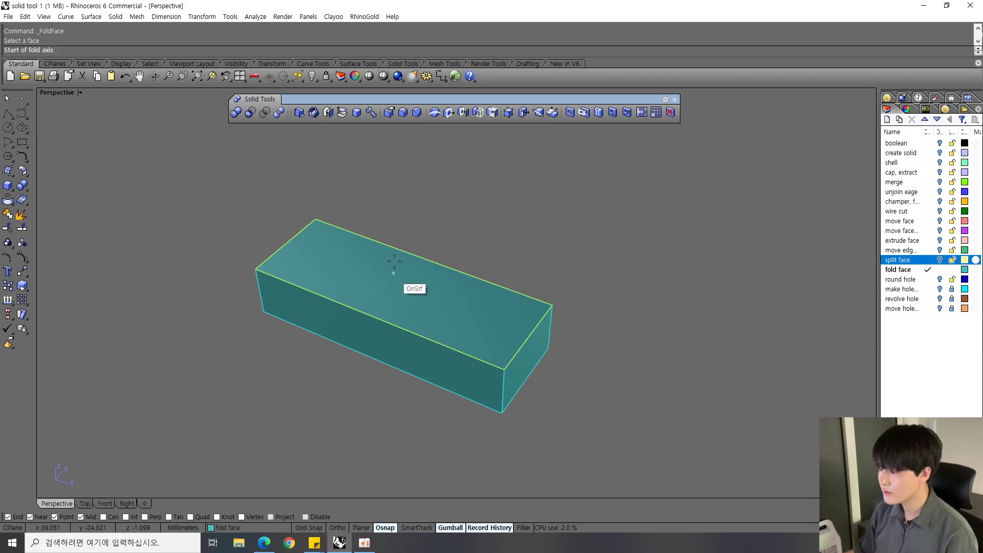
right_drag(507, 241, 545, 244)
scroll(433, 286, up, 2)
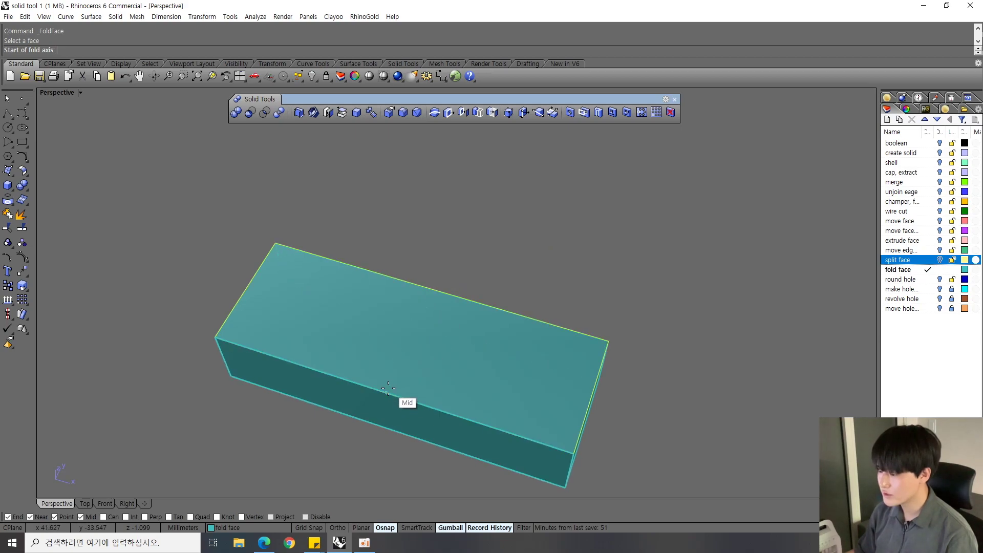
scroll(484, 217, up, 2)
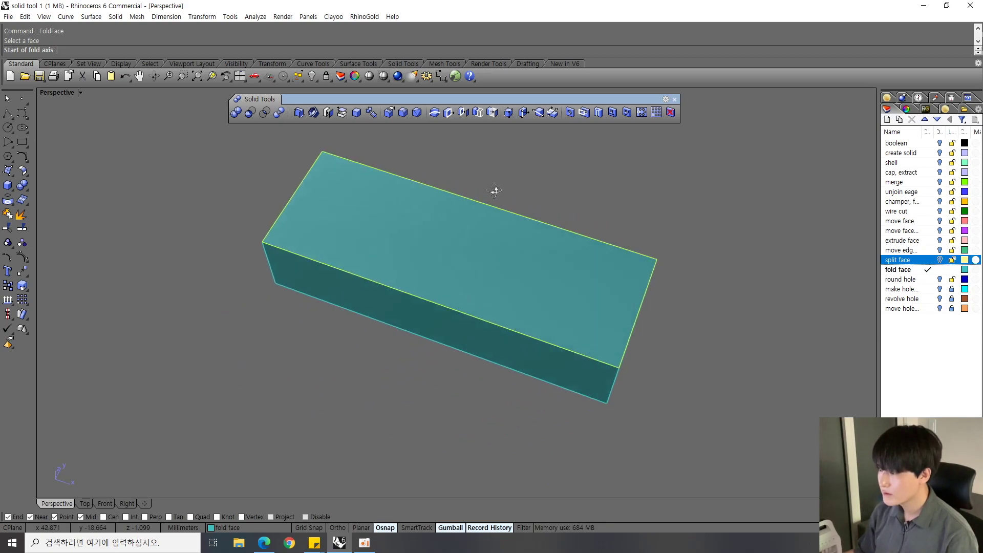
scroll(486, 216, up, 2)
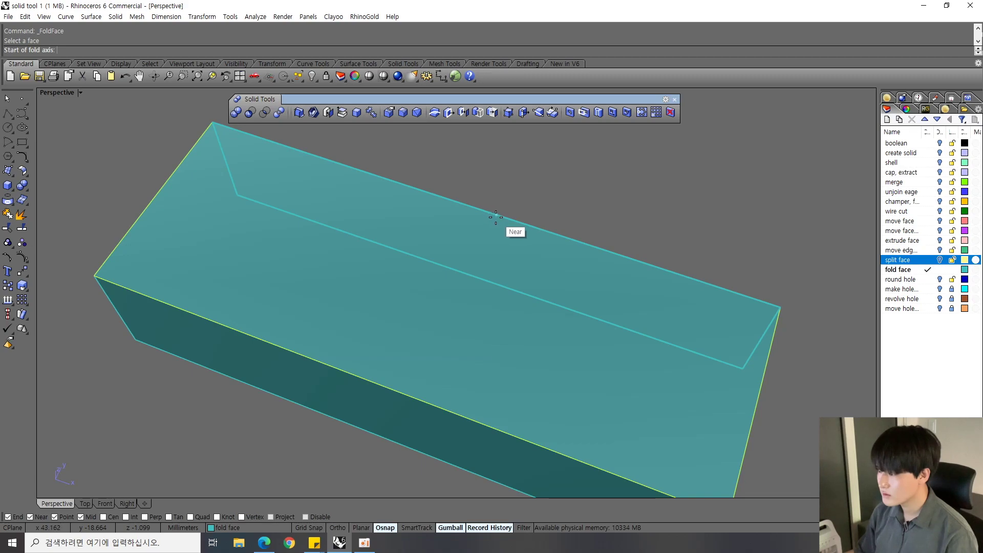
click(472, 209)
click(389, 389)
Step: Fold both halves of the top face upward about the axis, setting each half's angle with two reference points
scroll(503, 352, down, 3)
right_drag(503, 351, 531, 264)
click(531, 261)
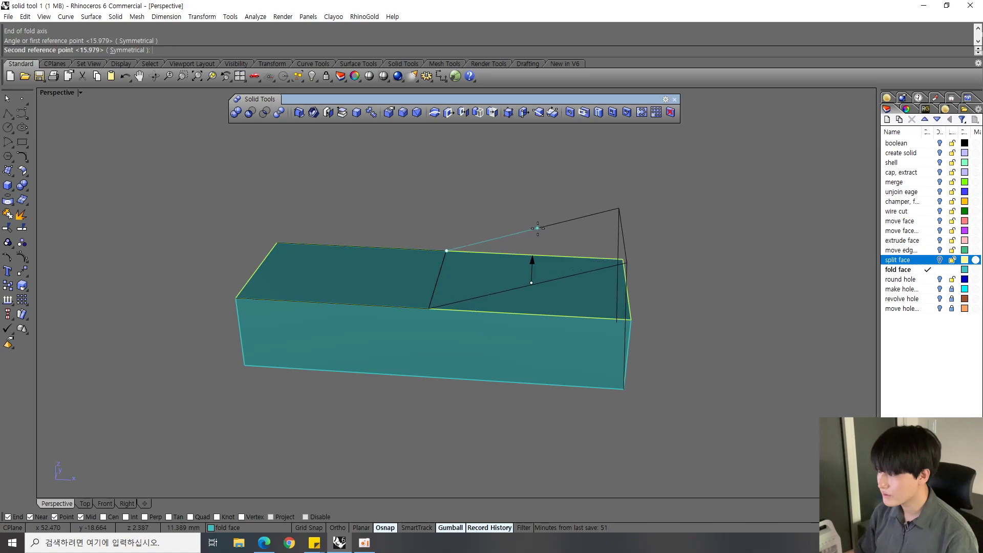
click(507, 232)
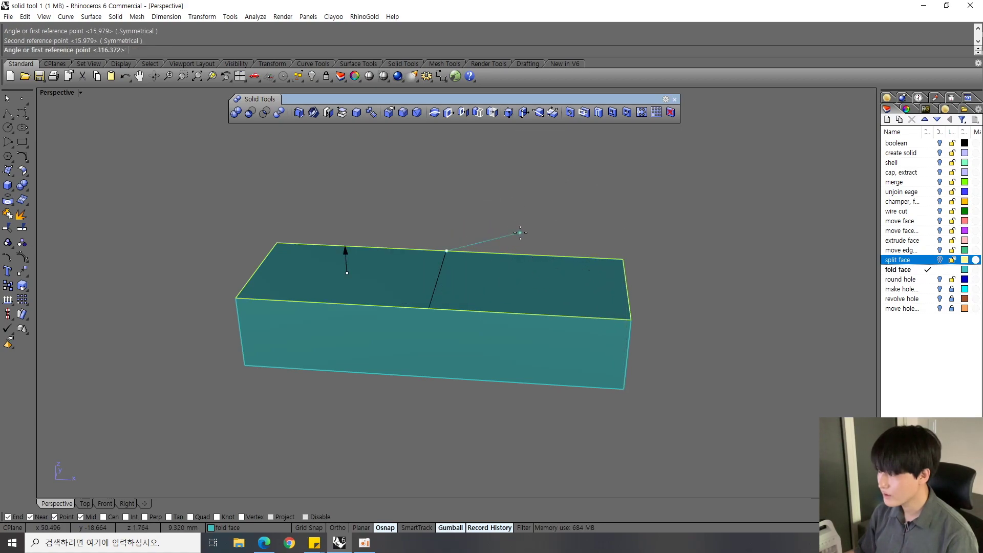
right_drag(495, 234, 434, 217)
click(360, 251)
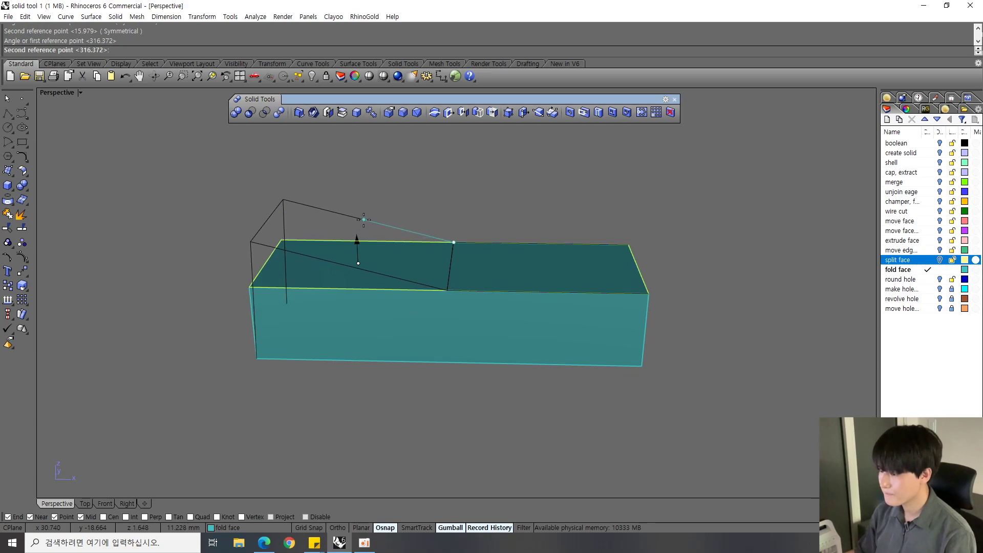
click(363, 220)
Step: Inspect the crease of the folded top face and undo the fold
mouse_move(364, 219)
right_down()
mouse_move(402, 285)
mouse_move(397, 200)
mouse_move(376, 227)
right_up()
scroll(384, 226, up, 5)
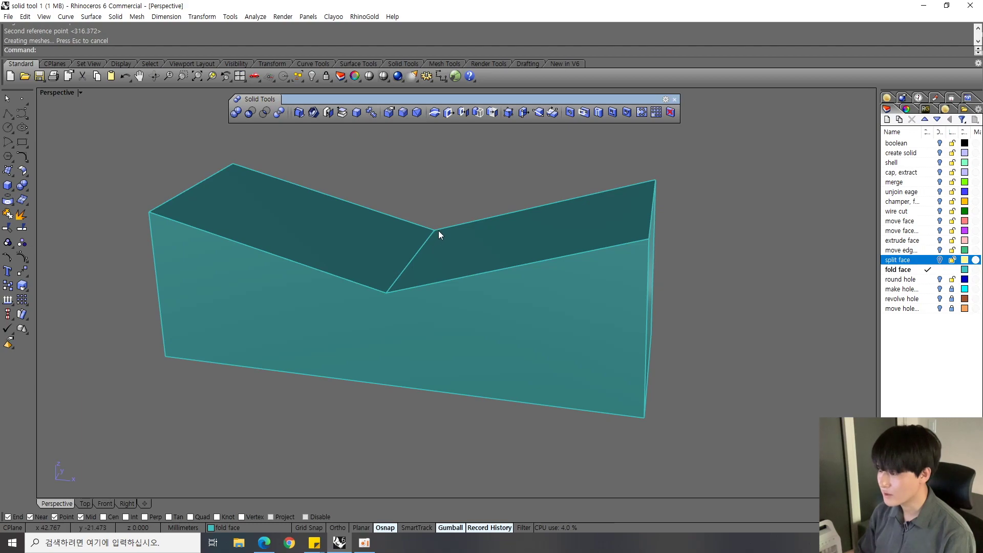
right_drag(438, 230, 436, 251)
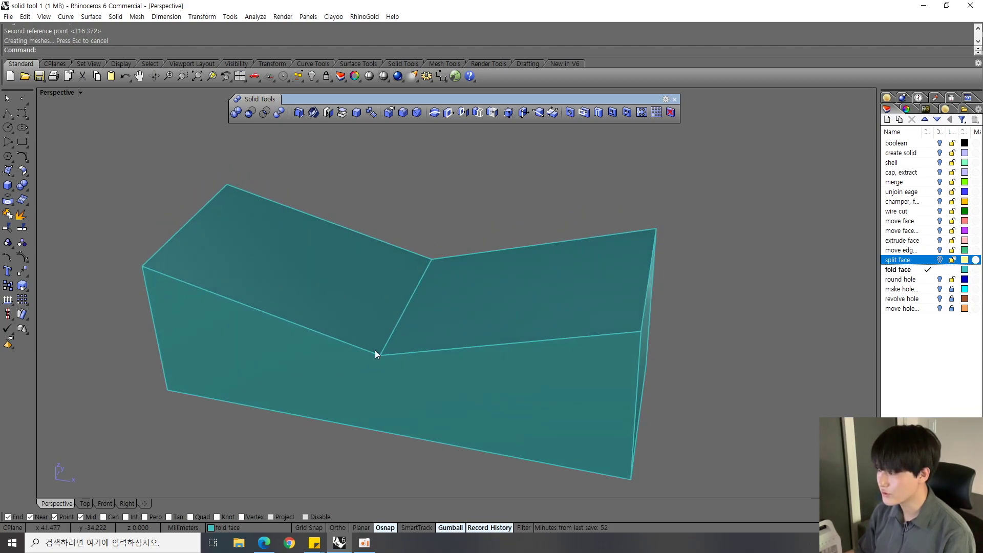
right_drag(375, 352, 424, 309)
right_drag(616, 201, 536, 125)
key(ctrl+z)
Step: Restart Fold Face on the flat top face and set a new crosswise fold axis near the middle of the long edges
click(552, 114)
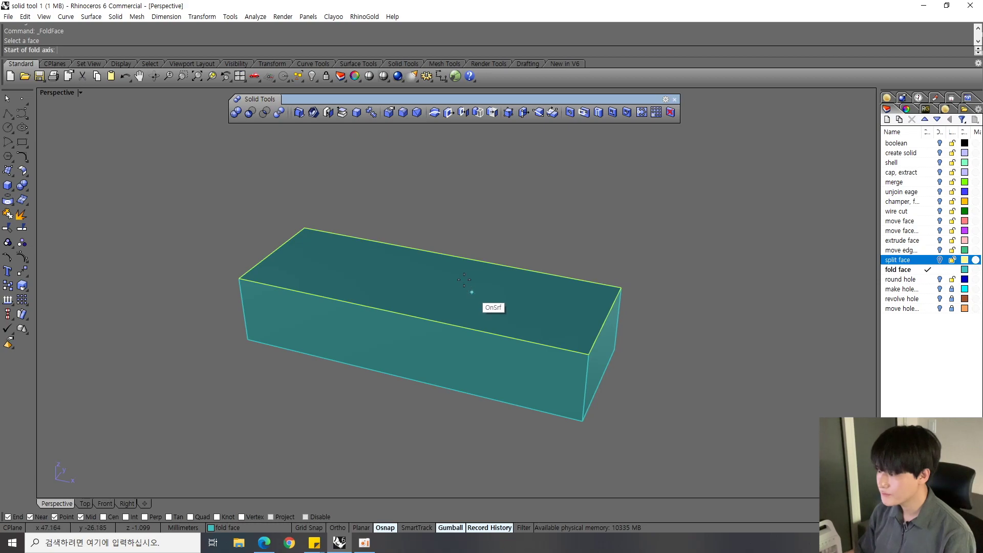
click(470, 290)
right_drag(470, 289, 452, 312)
click(445, 276)
click(388, 363)
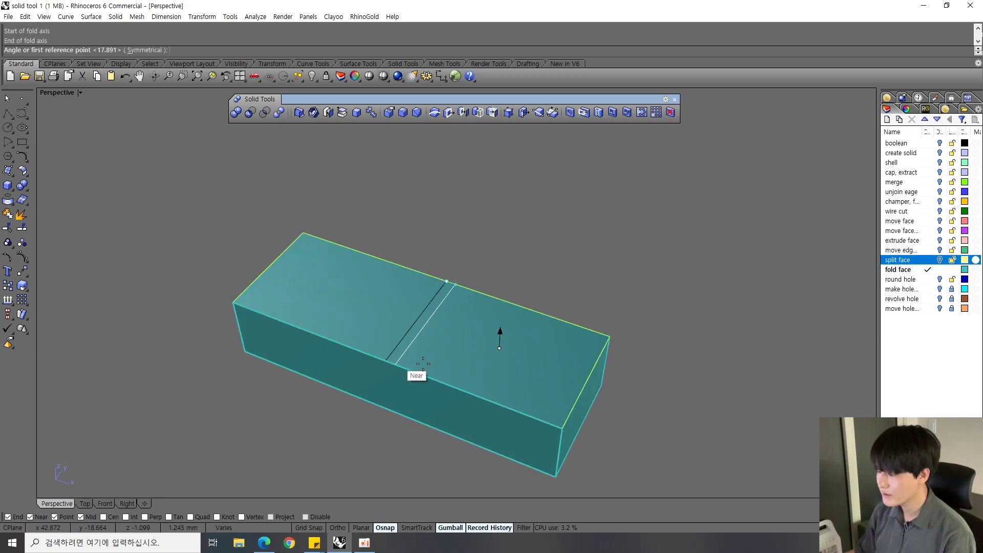
Step: Fold one half of the top face upward by reference points and accept the default angle for the other half
click(500, 252)
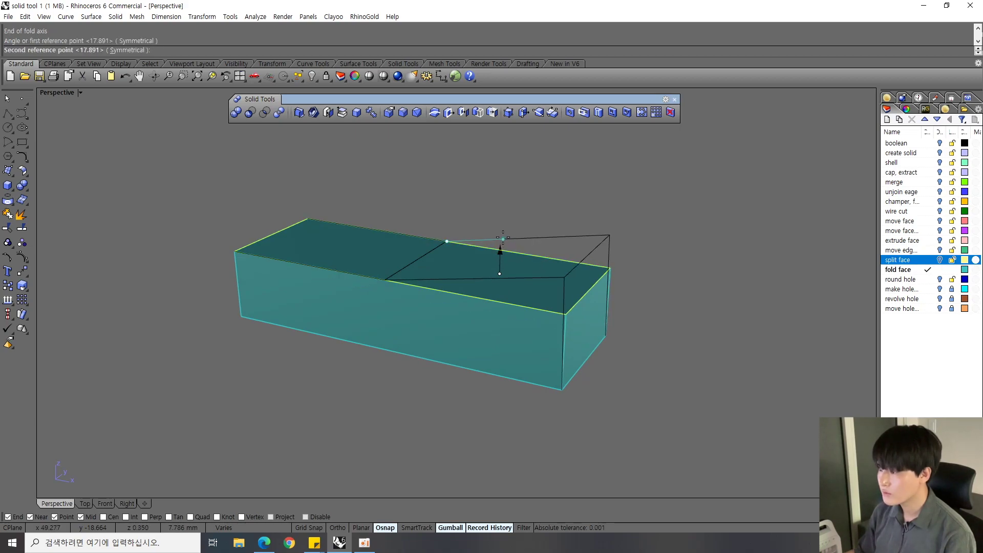
click(515, 224)
key(Return)
right_drag(424, 204, 488, 259)
scroll(486, 263, up, 5)
right_drag(479, 294, 440, 288)
scroll(446, 279, up, 3)
scroll(439, 285, down, 3)
scroll(439, 288, down, 3)
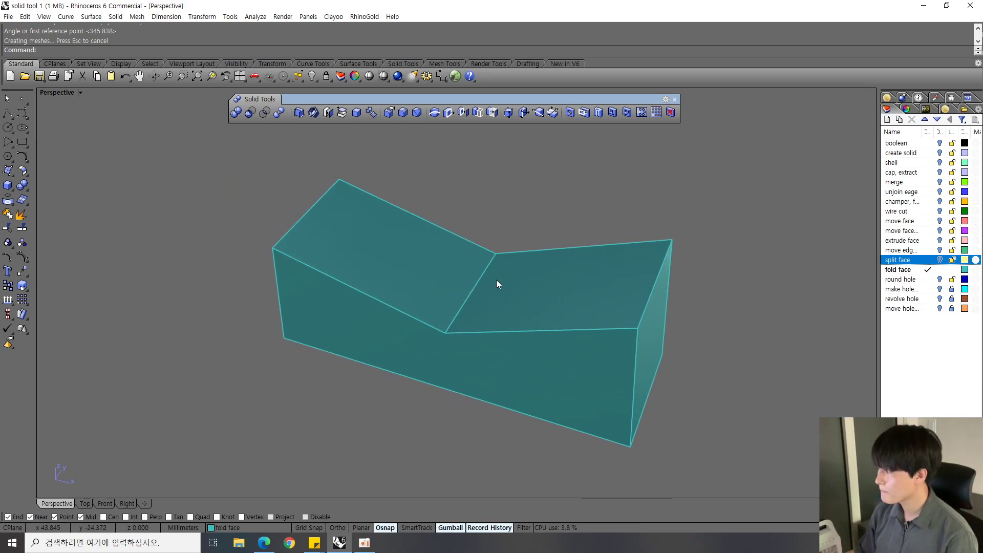